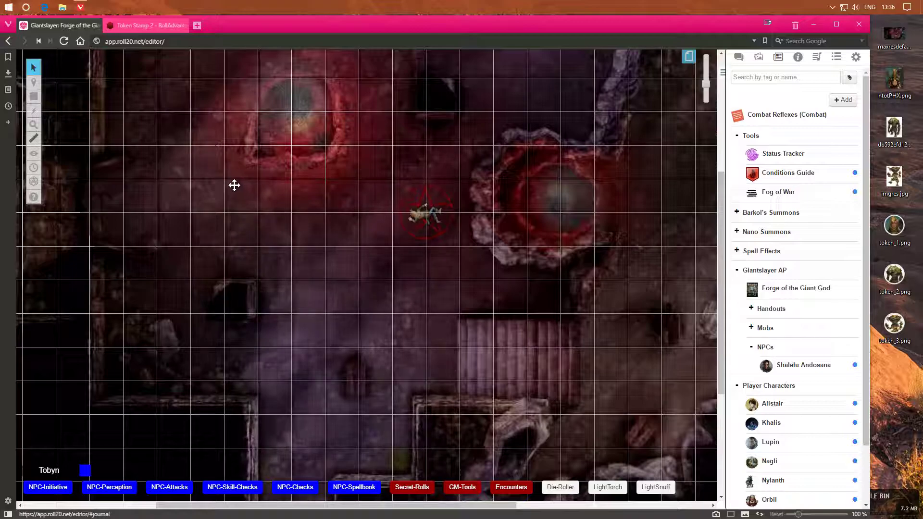
Step: Move the body lying on the red pentagram from the map layer to the GM Layer
mouse_move(35, 92)
left_click(416, 213)
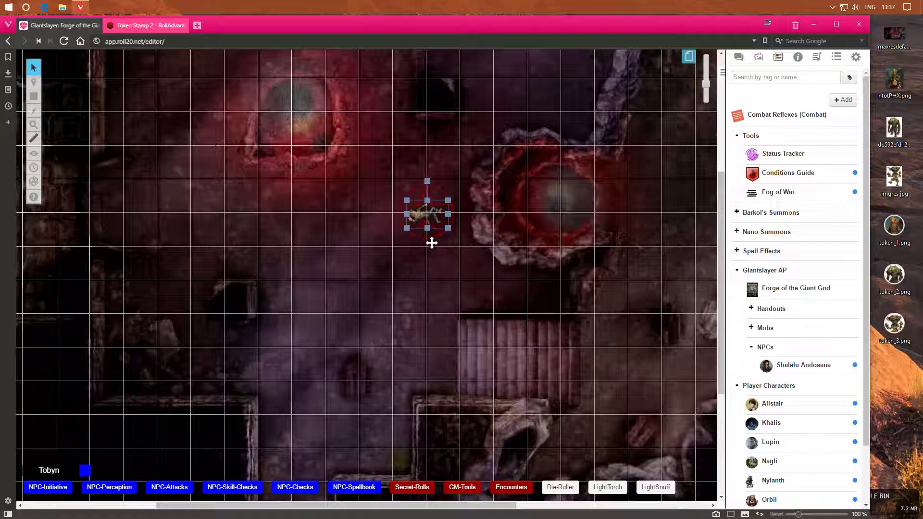
right_click(421, 217)
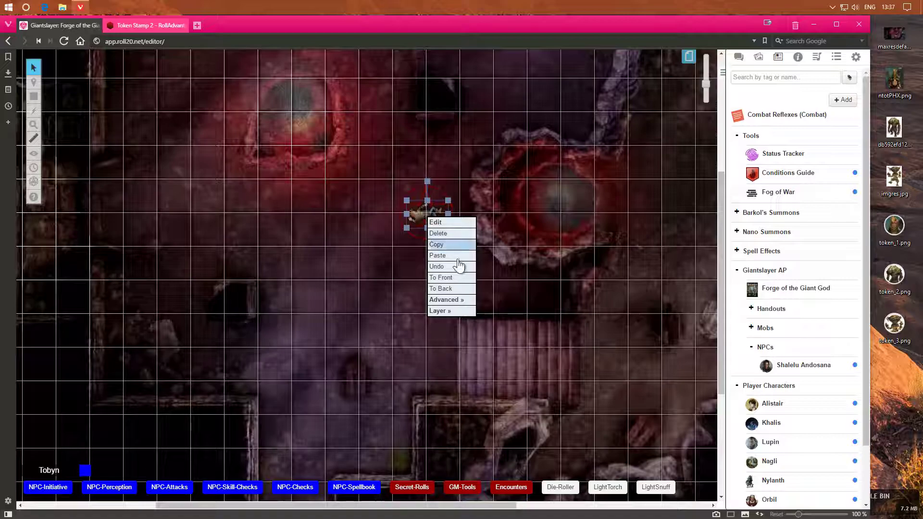
mouse_move(442, 312)
left_click(480, 311)
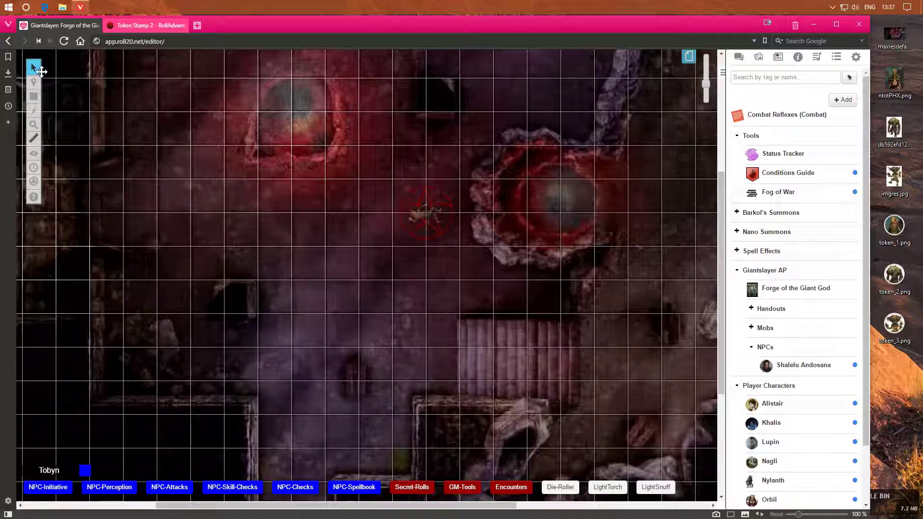
Step: Move the red pentagram off the body and return it to its original spot on the map layer
left_click(435, 215)
left_click(389, 167)
left_click_drag(426, 225, 365, 250)
left_click(423, 220)
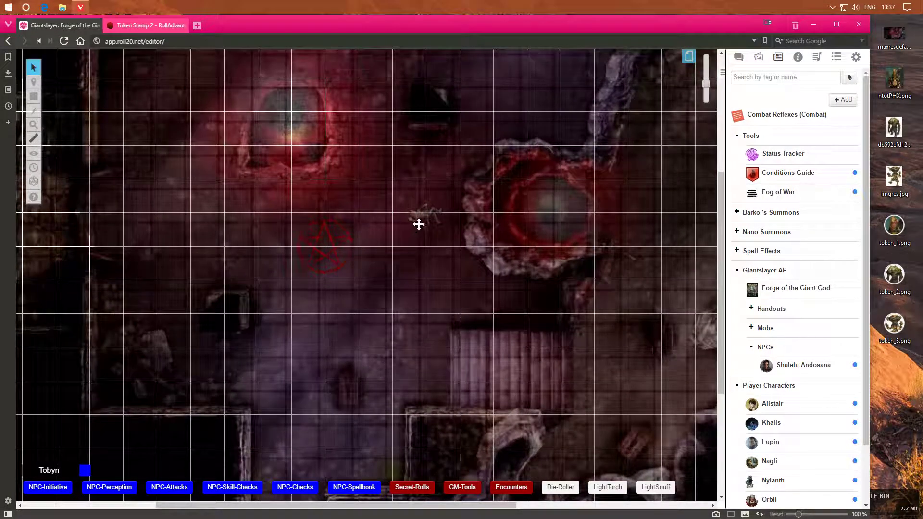
left_click(331, 238)
left_click_drag(332, 245, 432, 212)
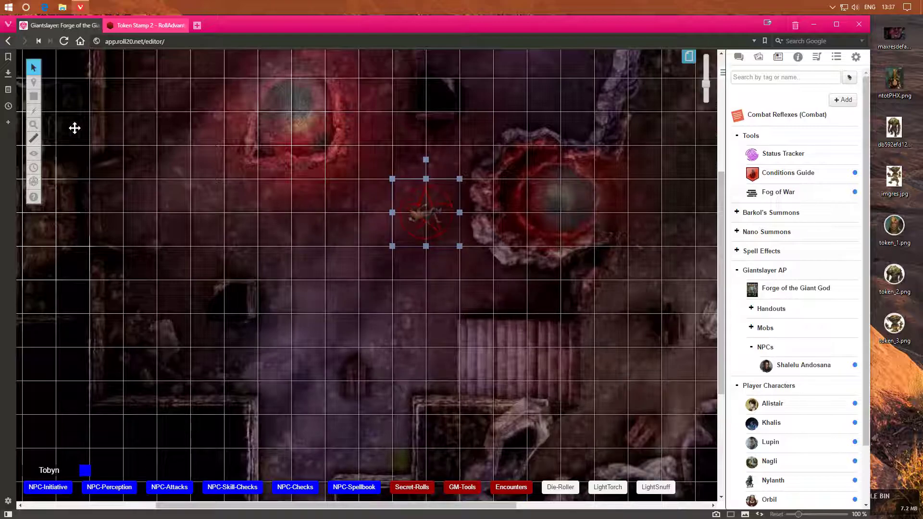
Step: Switch to the GM Info Overlay layer and search the art library's tokens for "trap"
mouse_move(33, 82)
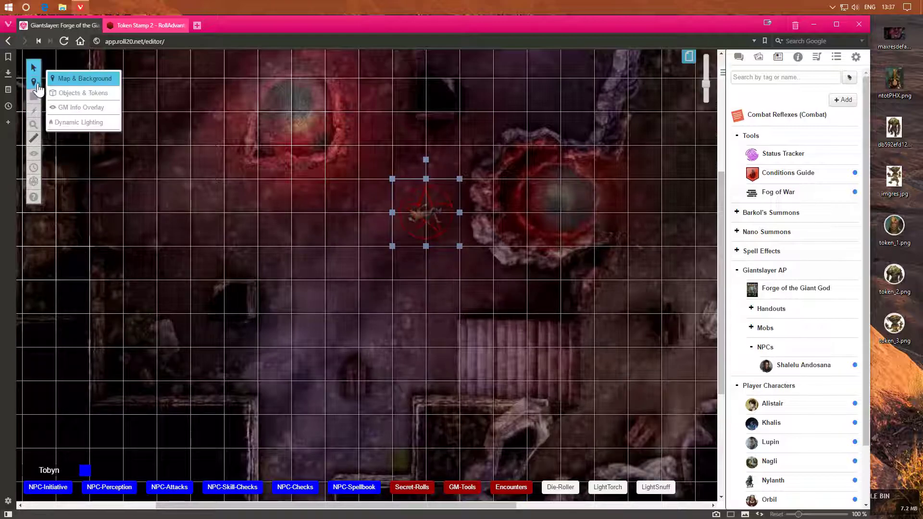
left_click(70, 111)
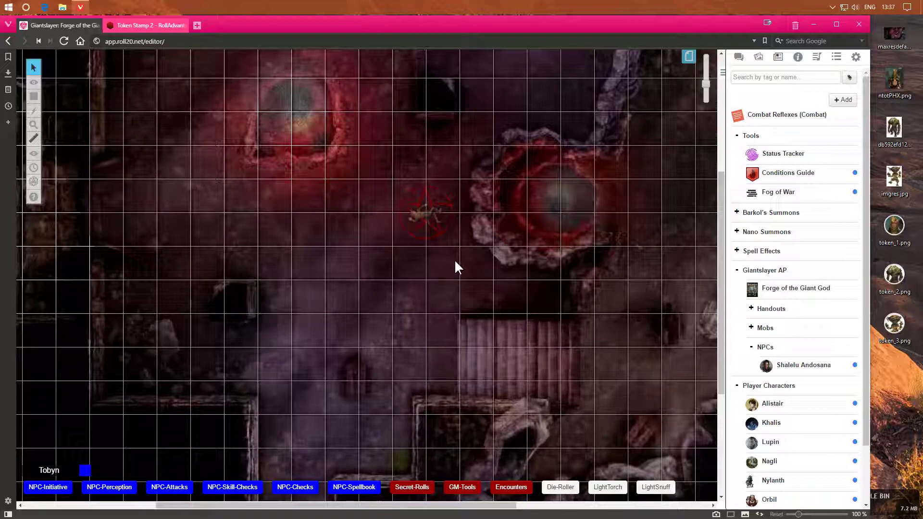
left_click(781, 76)
type("trap")
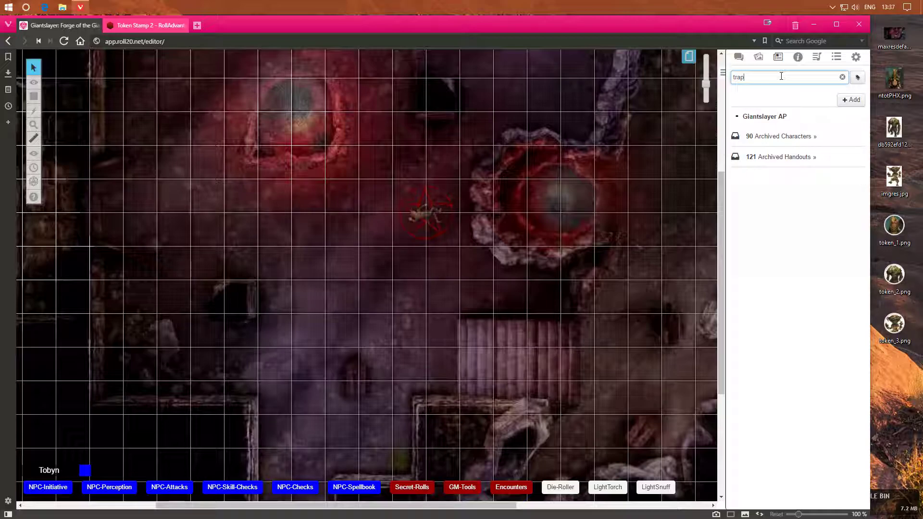
left_click(758, 59)
left_click(758, 100)
type("trap")
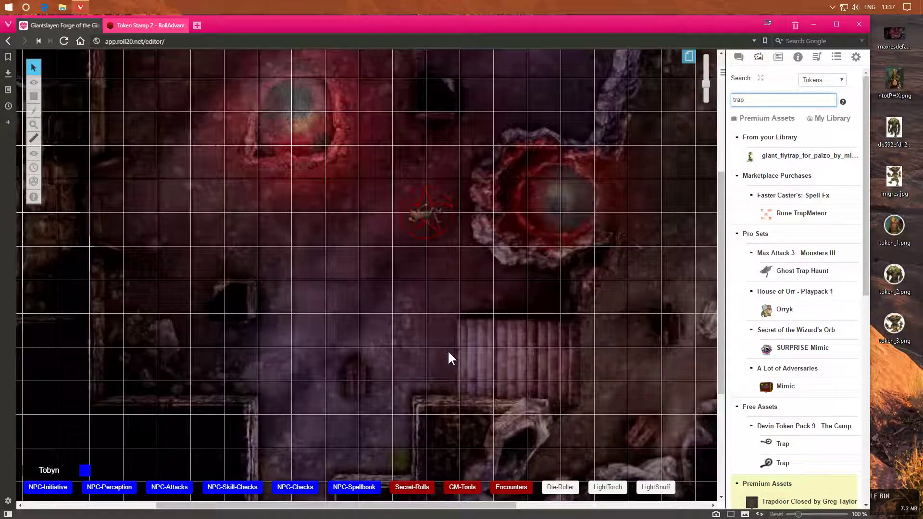
Step: Place the square stone-framed trap from the web results on the GM layer, directly beside the wooden planks below the pentagram
scroll(762, 336, "down", 5)
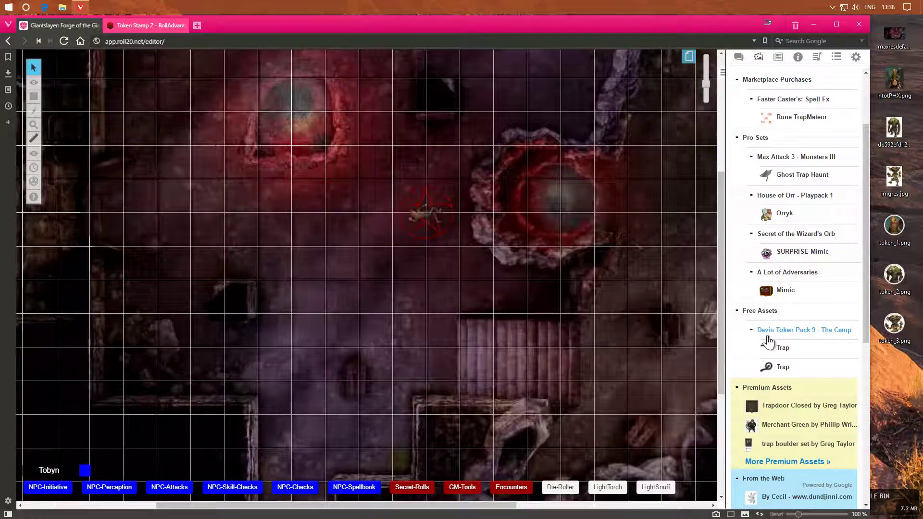
scroll(747, 378, "down", 2)
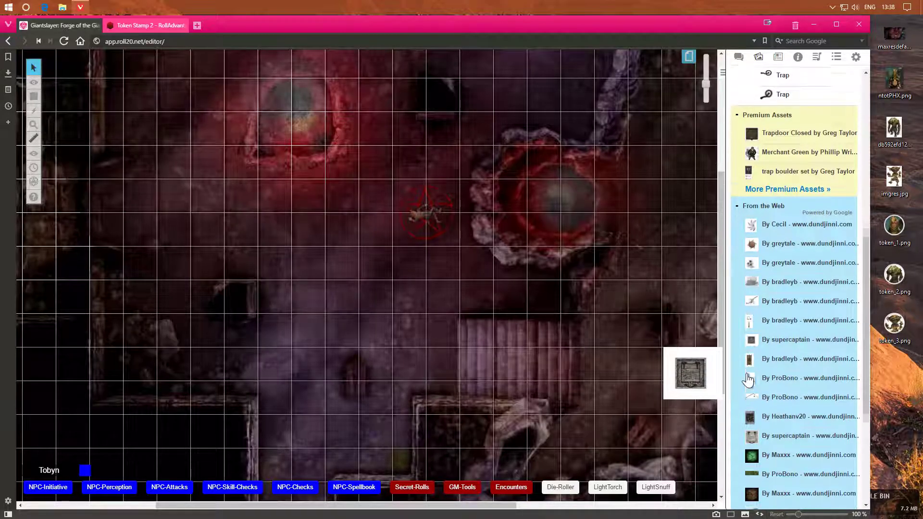
scroll(745, 380, "down", 1)
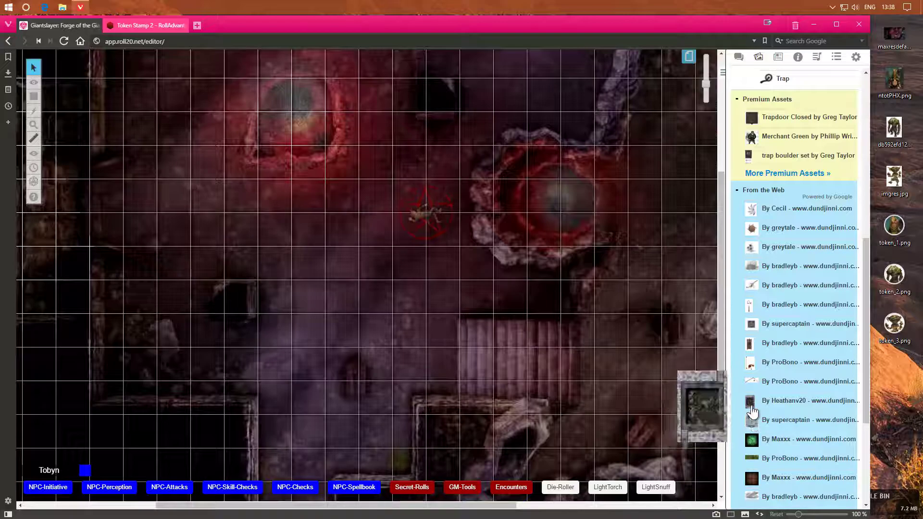
left_click_drag(752, 410, 393, 314)
left_click(441, 359)
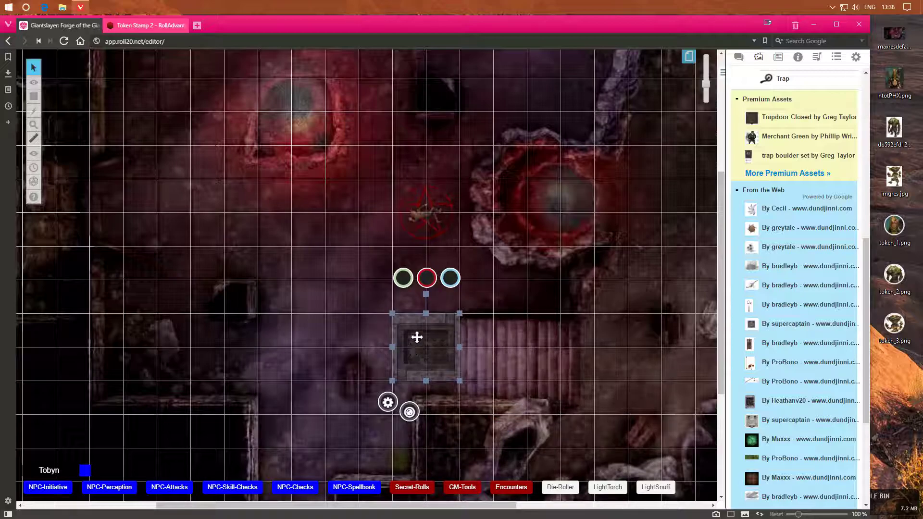
left_click(67, 105)
left_click(311, 284)
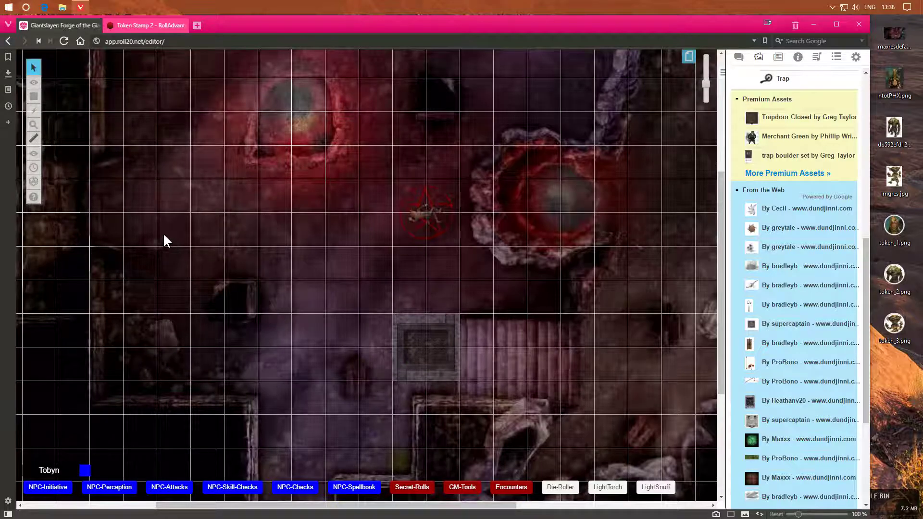
Step: Switch to the Objects & Tokens layer and move the Shalelu Andosana token diagonally next to the trap
scroll(165, 239, "up", 2)
left_click_drag(333, 503, 214, 471)
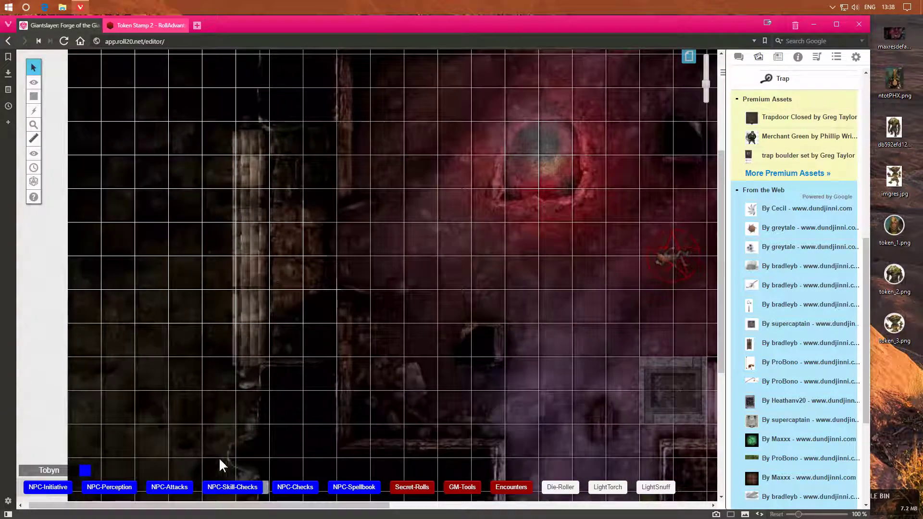
scroll(226, 289, "up", 2)
mouse_move(34, 86)
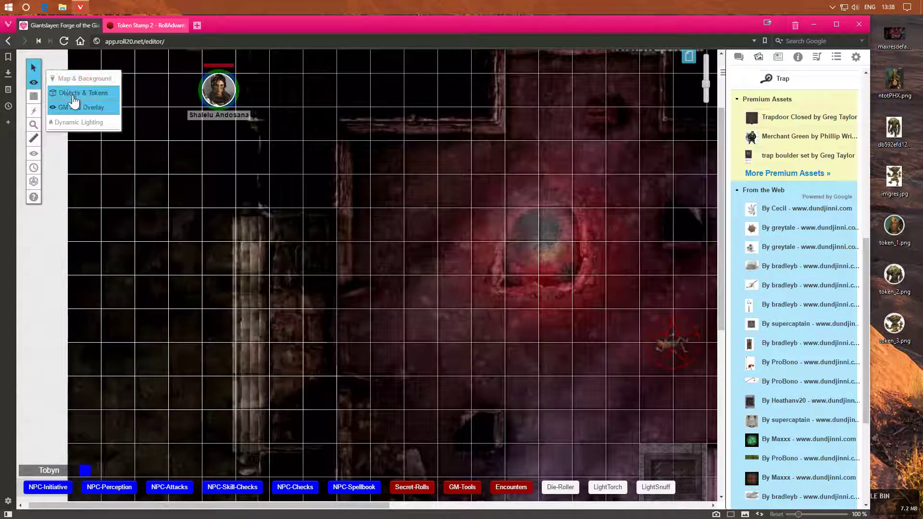
left_click(85, 94)
left_click_drag(244, 102, 559, 383)
scroll(559, 383, "down", 2)
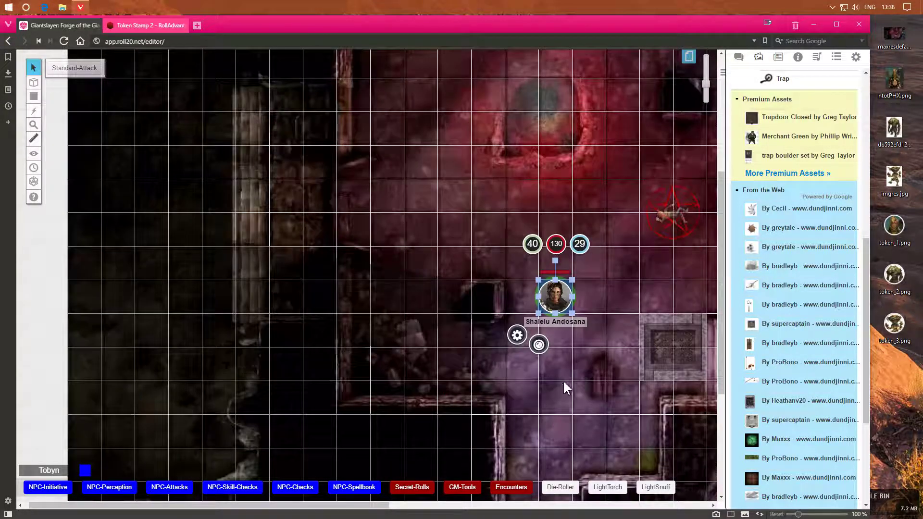
left_click_drag(390, 505, 479, 511)
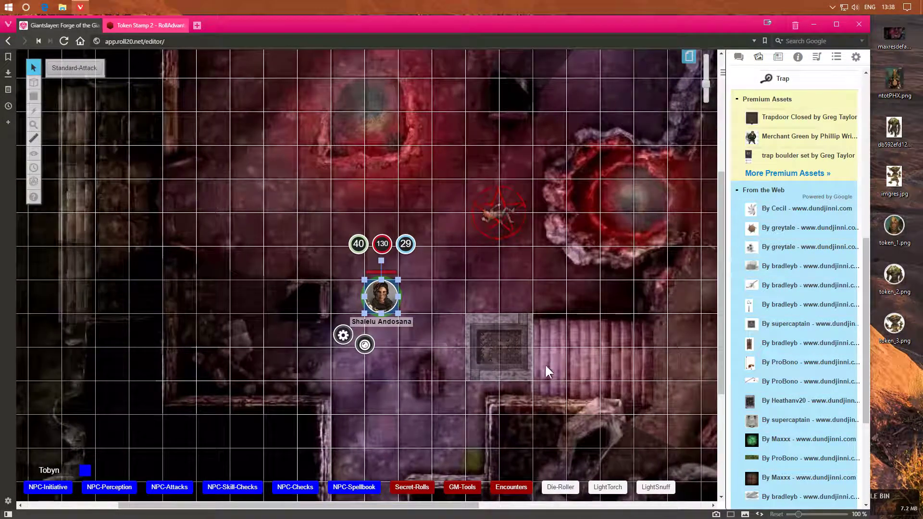
left_click_drag(390, 293, 457, 293)
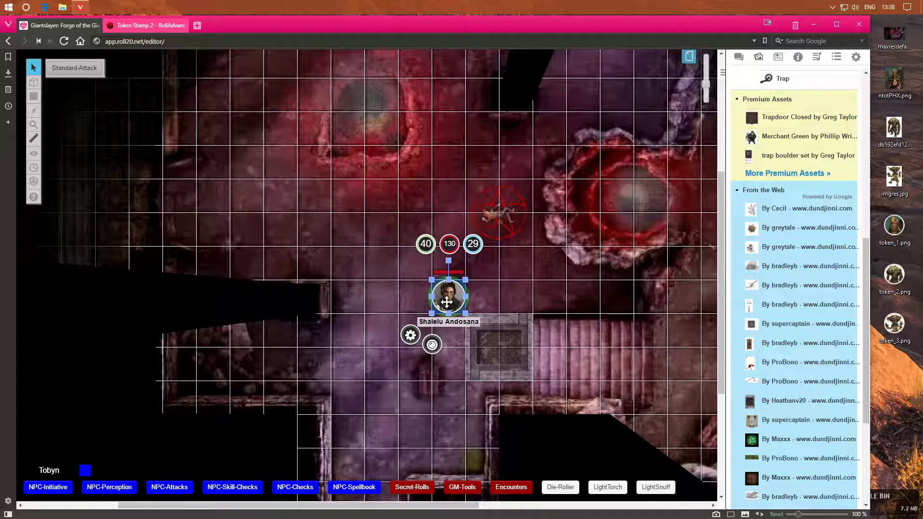
Step: Rejoin the game as a player to check what players see around the token, and rejoin as GM
left_click(856, 57)
left_click(826, 77)
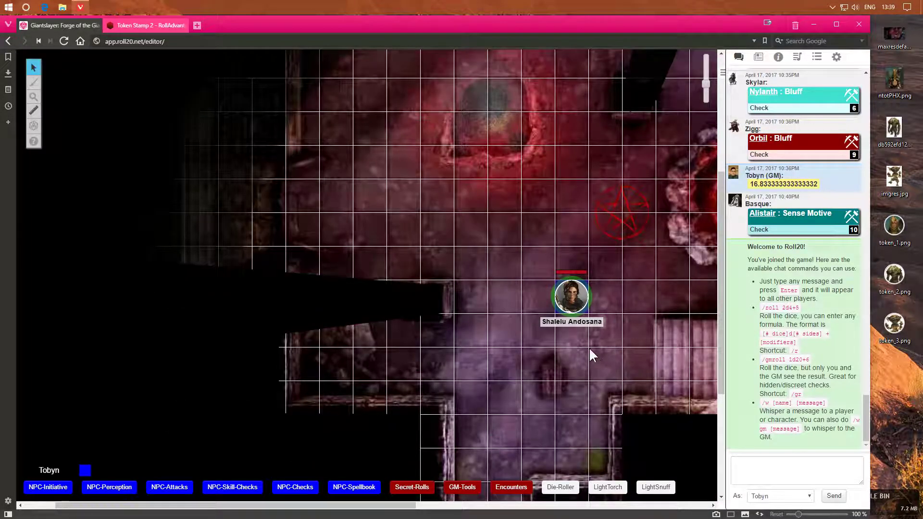
mouse_move(572, 294)
left_mouse_down()
mouse_move(610, 329)
mouse_move(568, 302)
left_mouse_up()
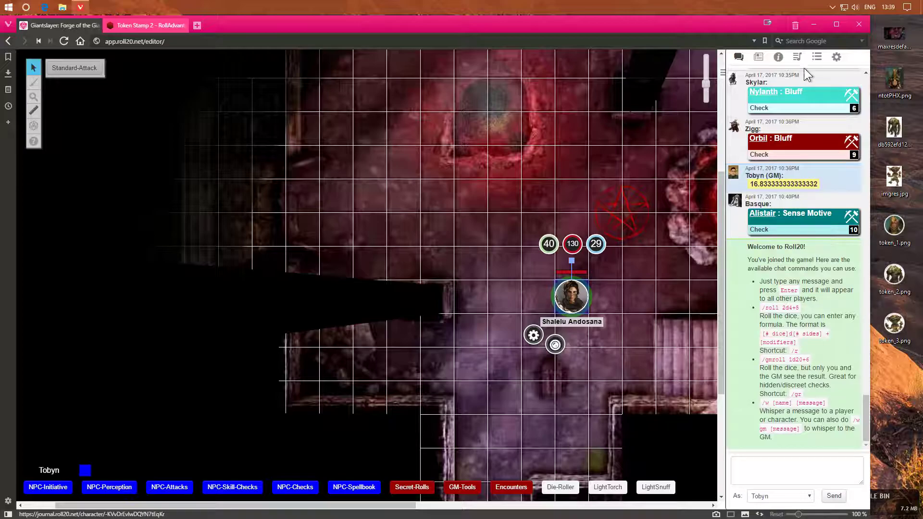
left_click(836, 57)
left_click(838, 72)
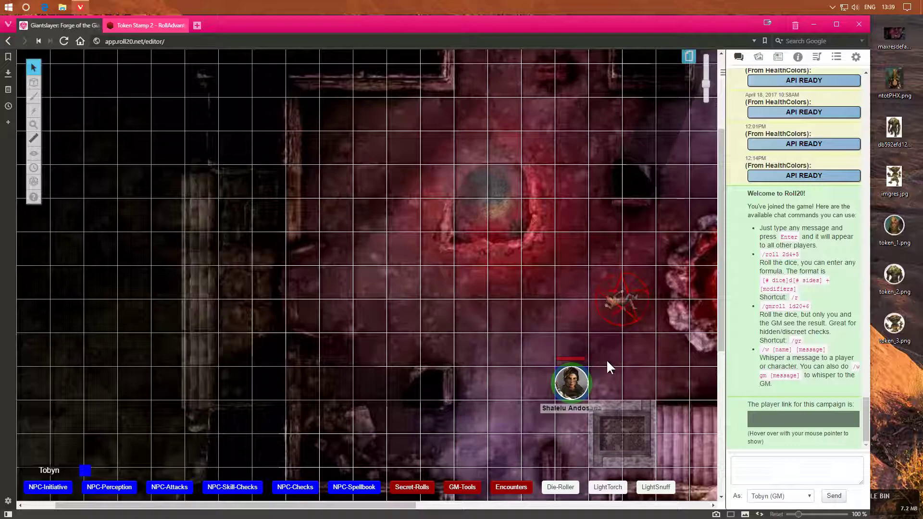
Step: Move the Shalelu Andosana token one square diagonally onto the trap's upper-left square
mouse_move(555, 374)
left_mouse_down()
mouse_move(540, 362)
mouse_move(564, 384)
left_mouse_up()
scroll(499, 342, "down", 2)
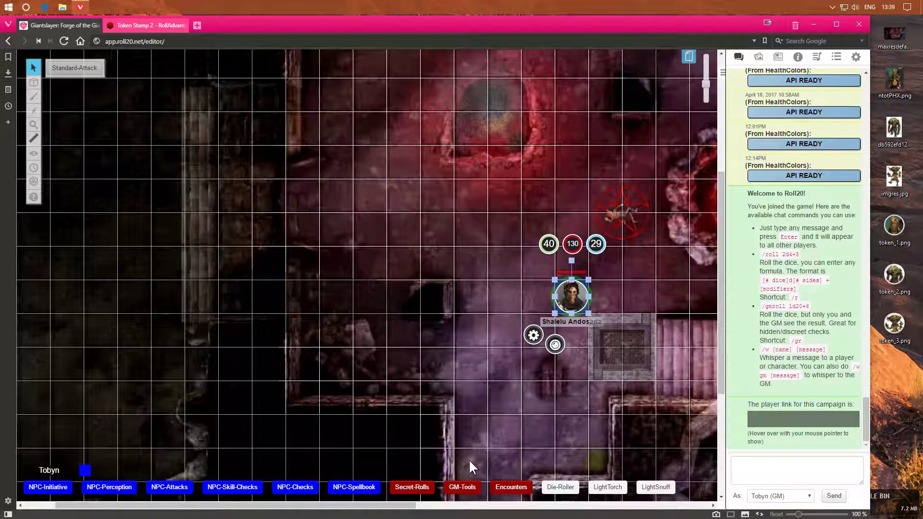
left_click_drag(402, 506, 488, 505)
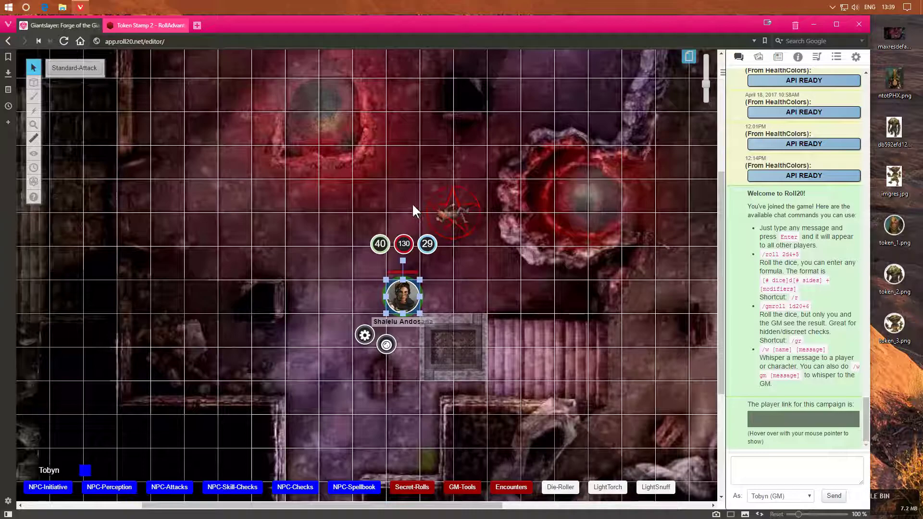
mouse_move(38, 84)
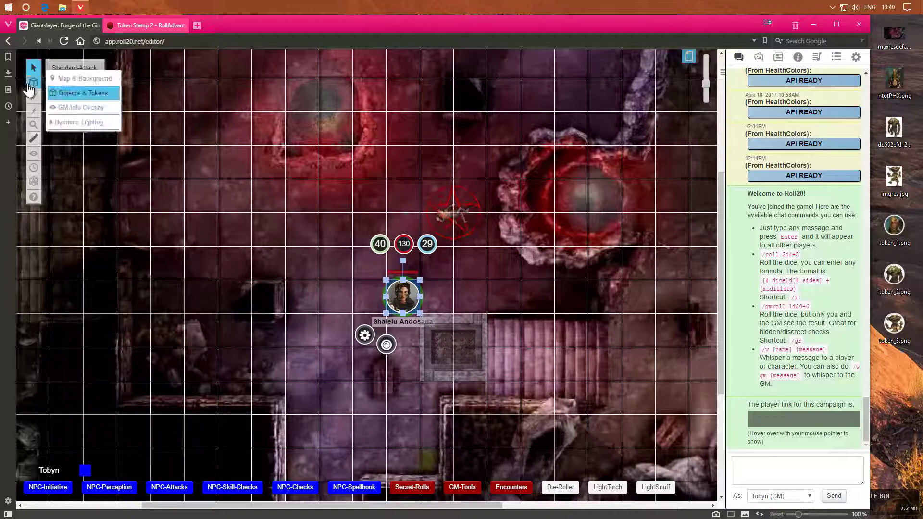
left_click_drag(402, 298, 435, 332)
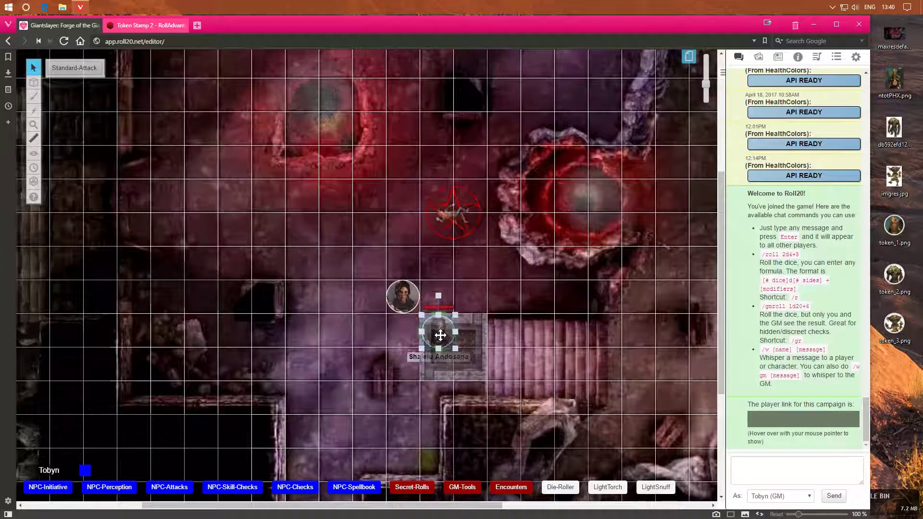
Step: Switch to the GM Info Overlay layer and move the trap to the Token Layer
mouse_move(36, 85)
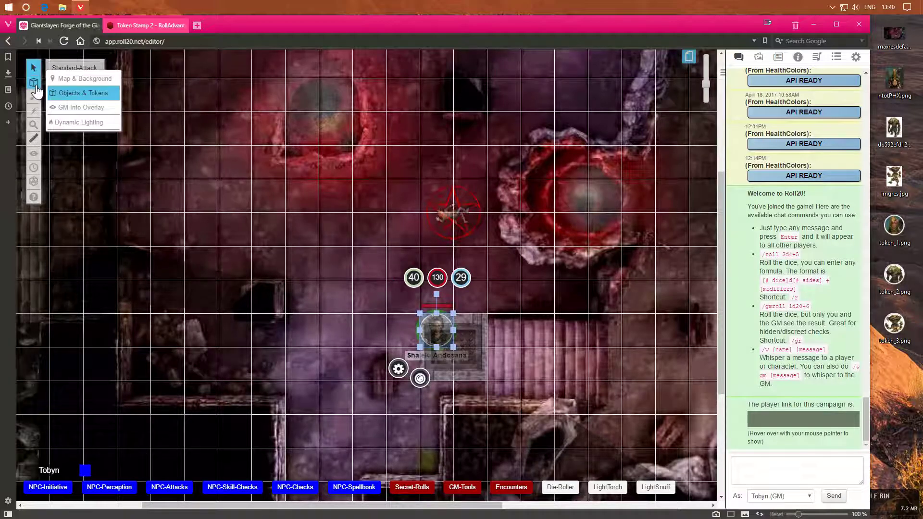
left_click(62, 107)
left_click(470, 362)
right_click(475, 355)
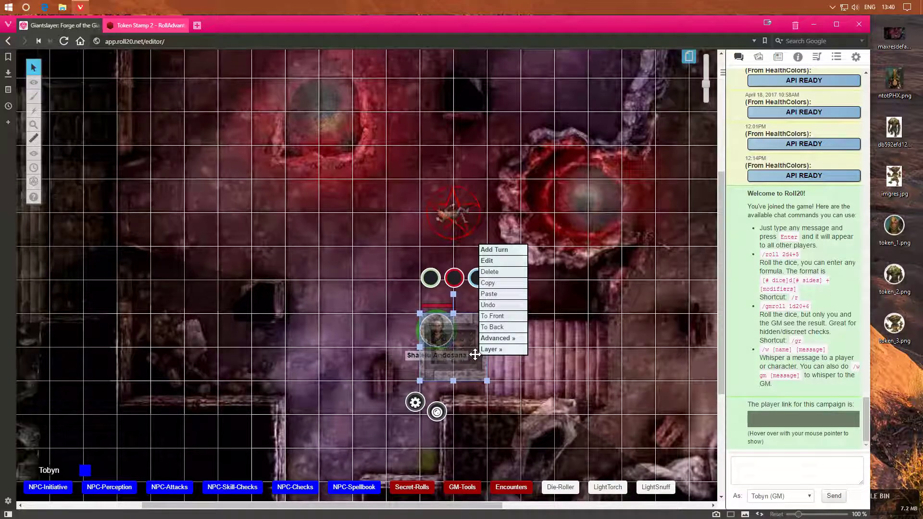
mouse_move(491, 349)
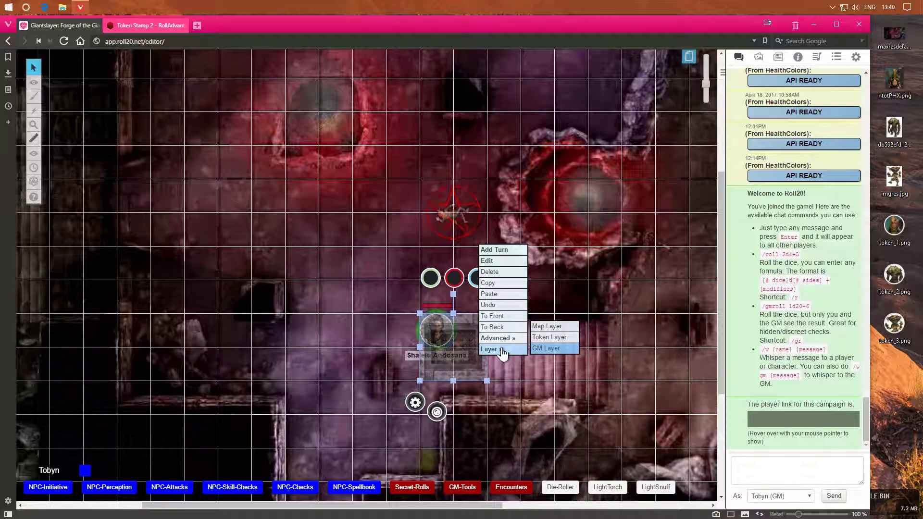
left_click(546, 347)
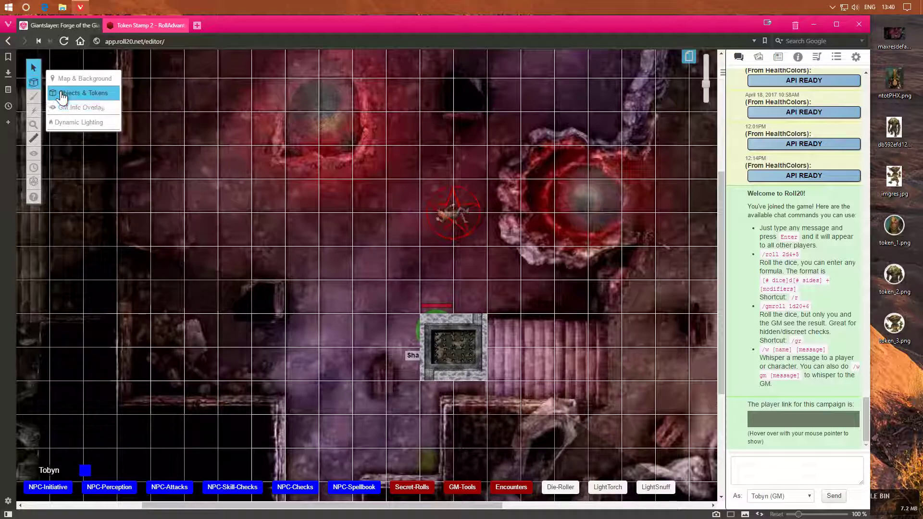
Step: Switch to the Objects & Tokens layer and send the trap to the back, behind the Shalelu Andosana token
left_click(72, 91)
left_click(452, 339)
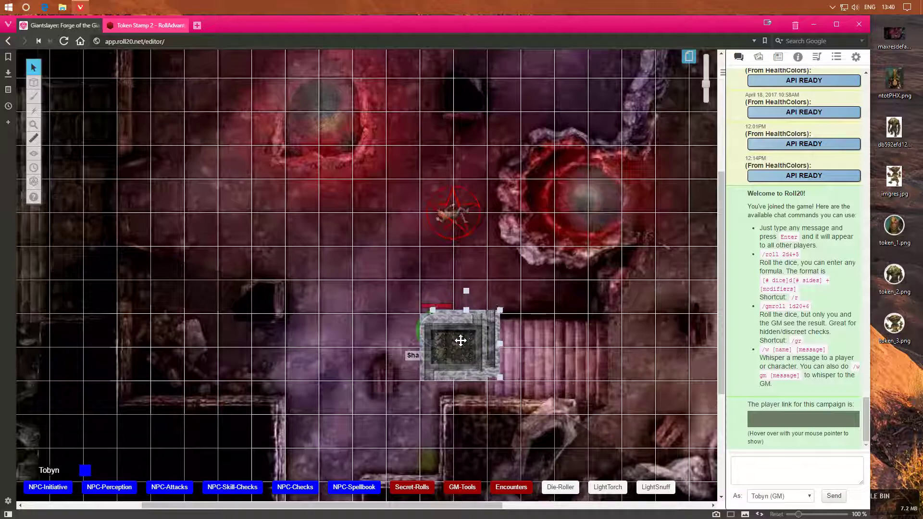
left_click_drag(444, 343, 455, 342)
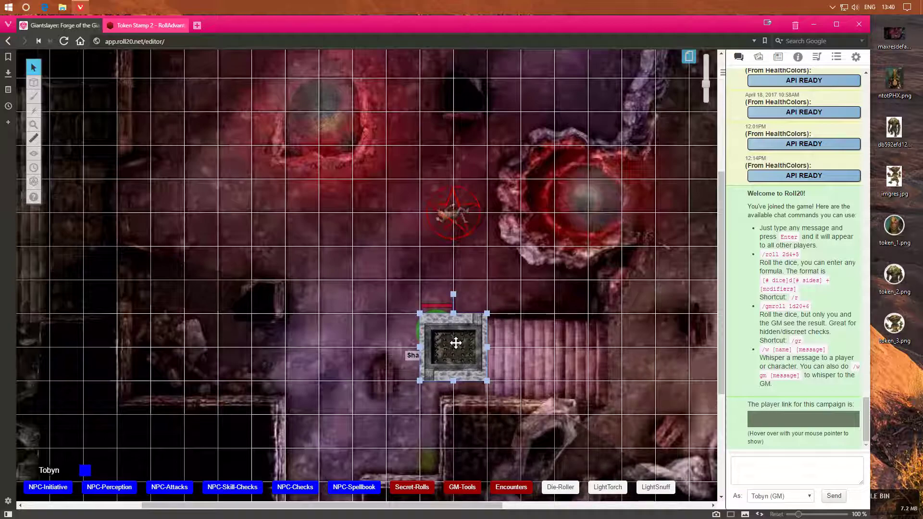
right_click(456, 343)
left_click(474, 331)
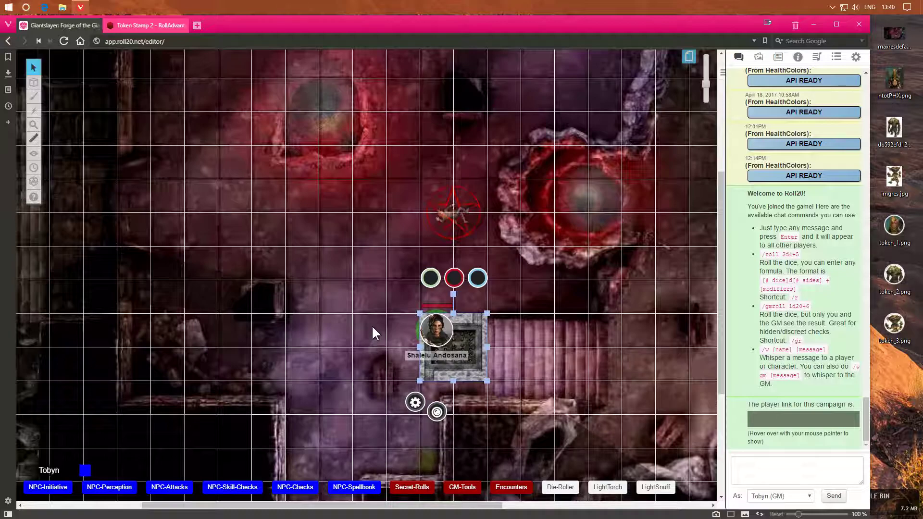
scroll(371, 326, "up", 1)
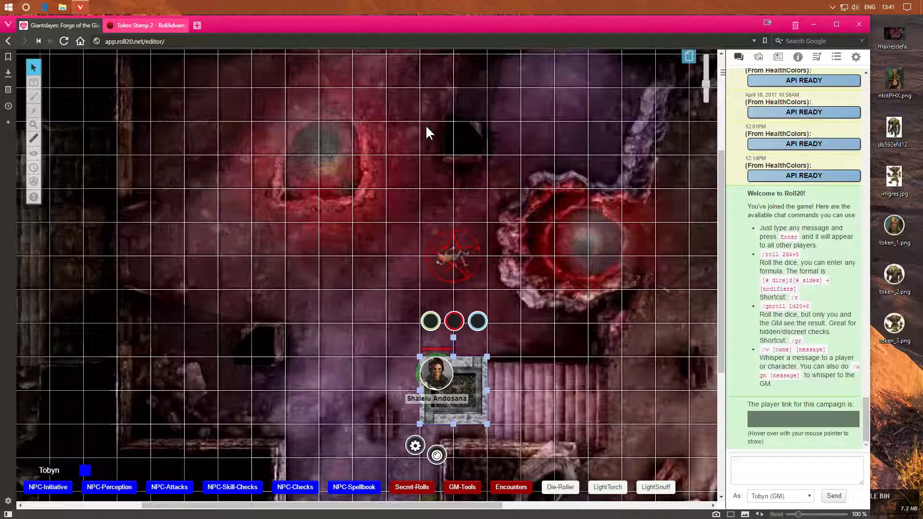
right_click(417, 143)
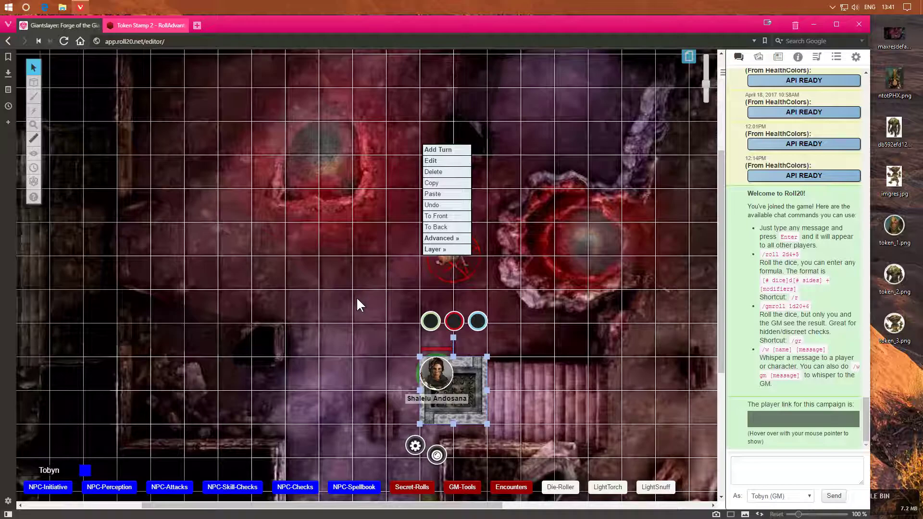
Step: Deselect the trap and make the GM Info Overlay the active layer
left_click(323, 293)
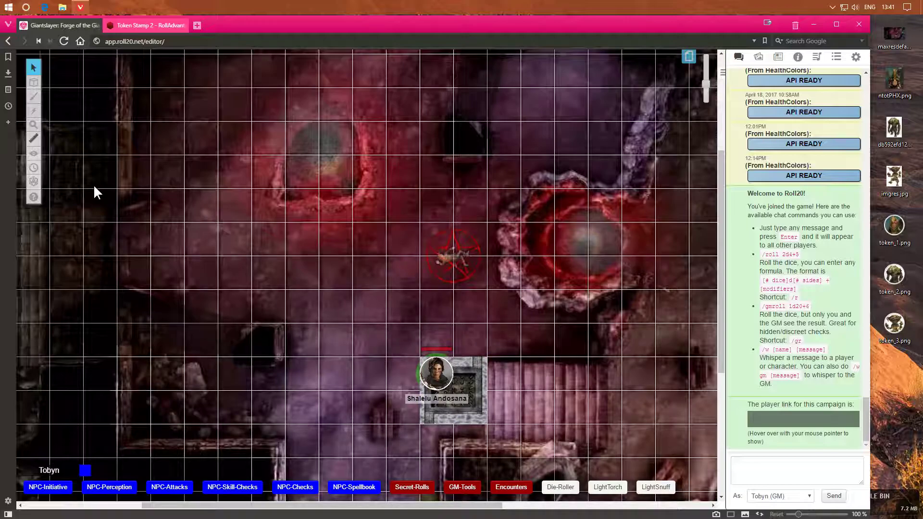
mouse_move(33, 82)
left_click(77, 108)
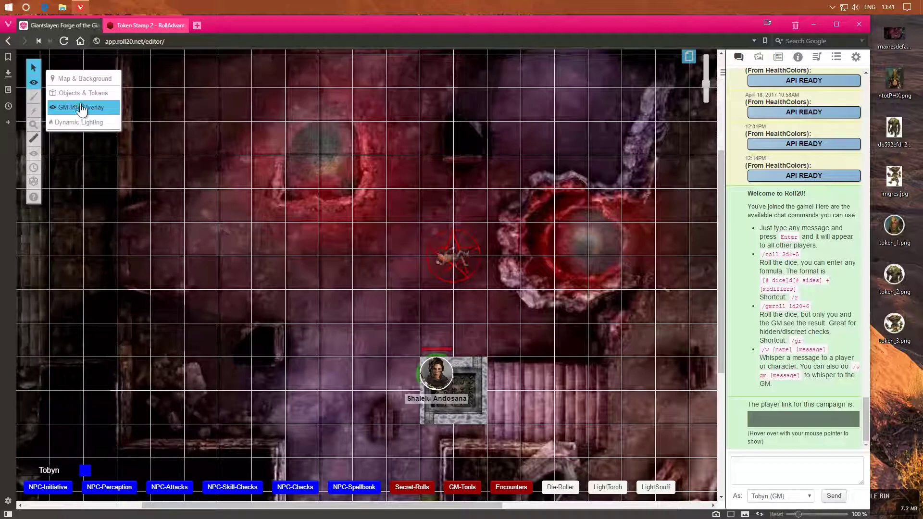
Step: Activate the Text tool and set the text to size 22 in white
mouse_move(33, 101)
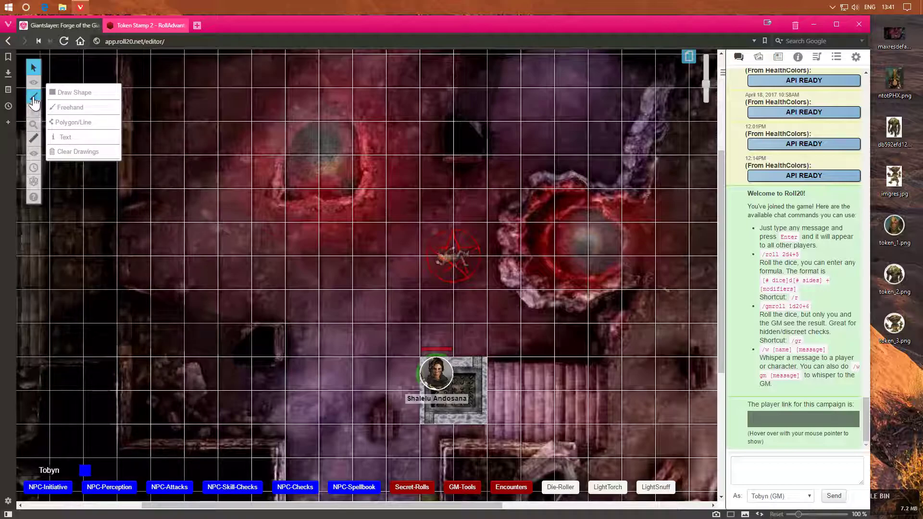
left_click(94, 108)
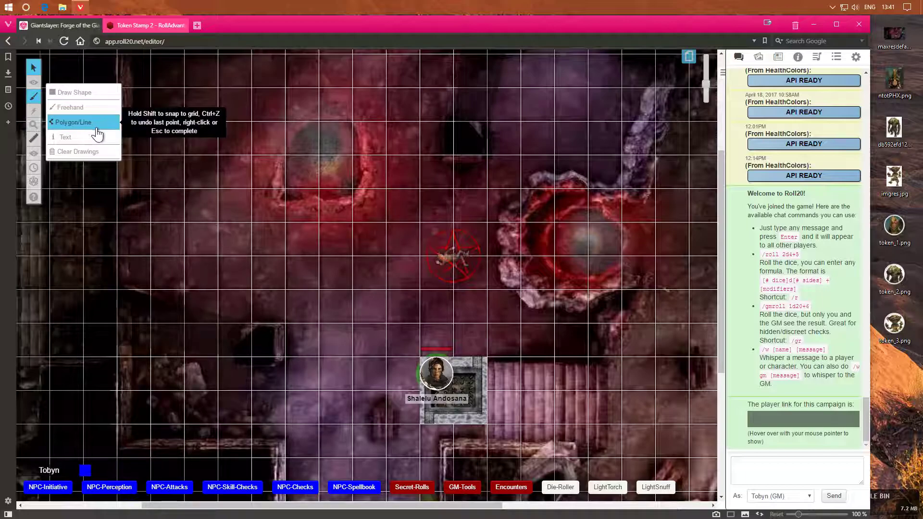
left_click(74, 138)
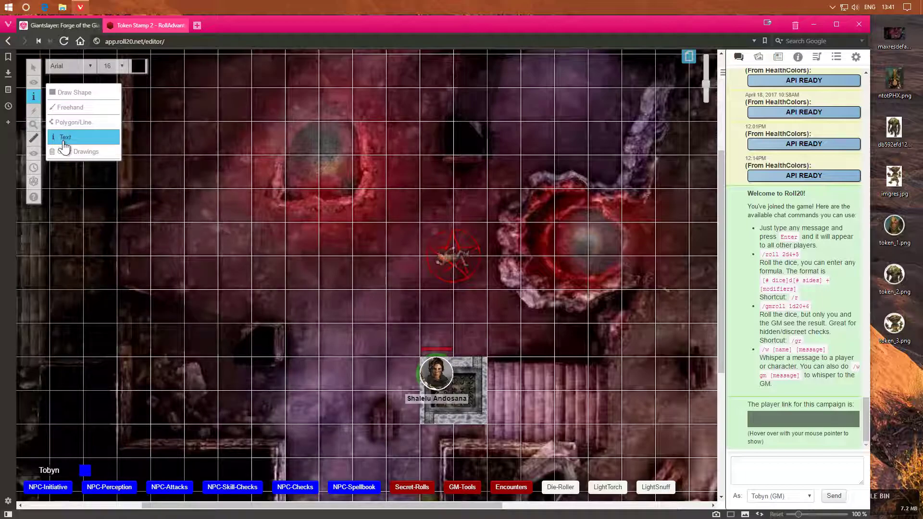
left_click(119, 69)
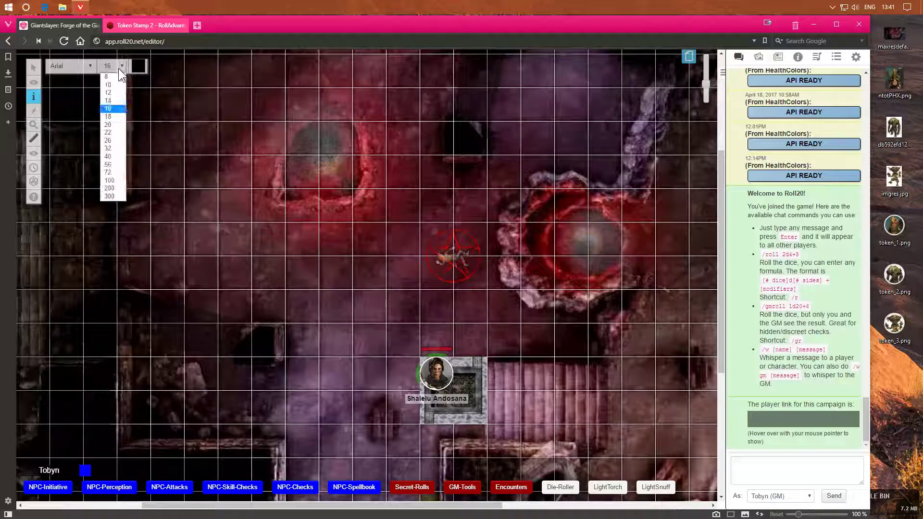
left_click(111, 128)
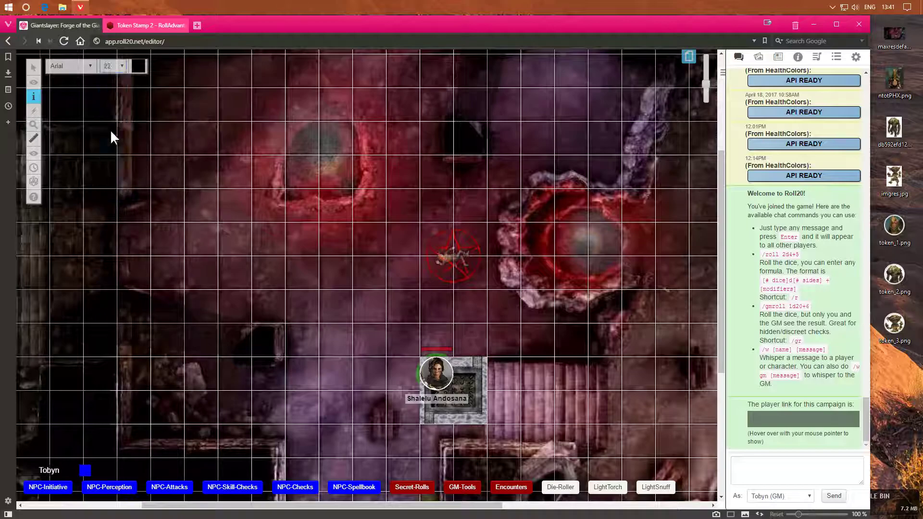
left_click(138, 67)
left_click(133, 78)
scroll(420, 315, "down", 2)
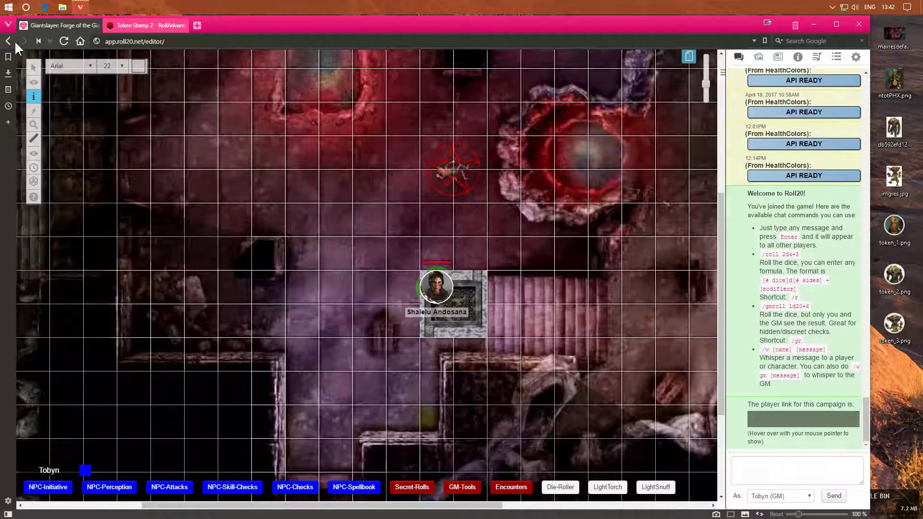
Step: Add the note "Ref DC 20, 1d10+5" on the GM Info Overlay layer, just below the trap
mouse_move(33, 83)
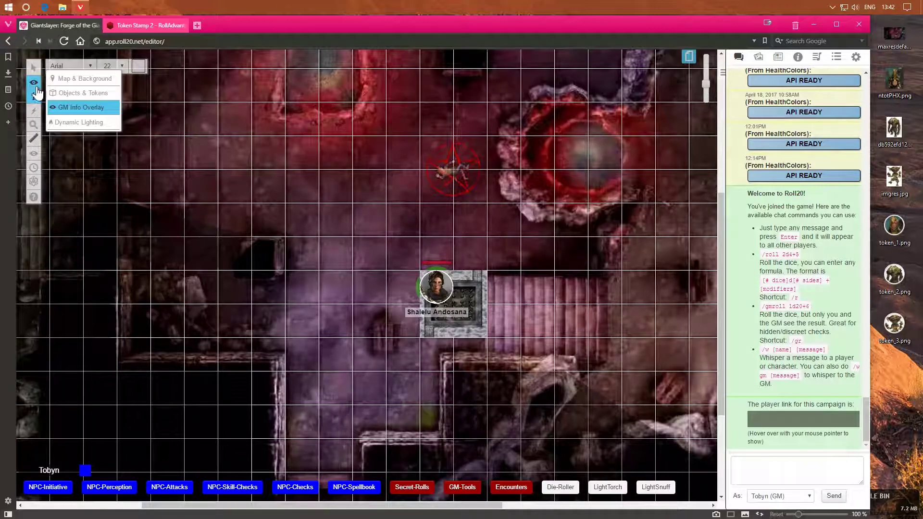
left_click(73, 118)
scroll(431, 310, "down", 2)
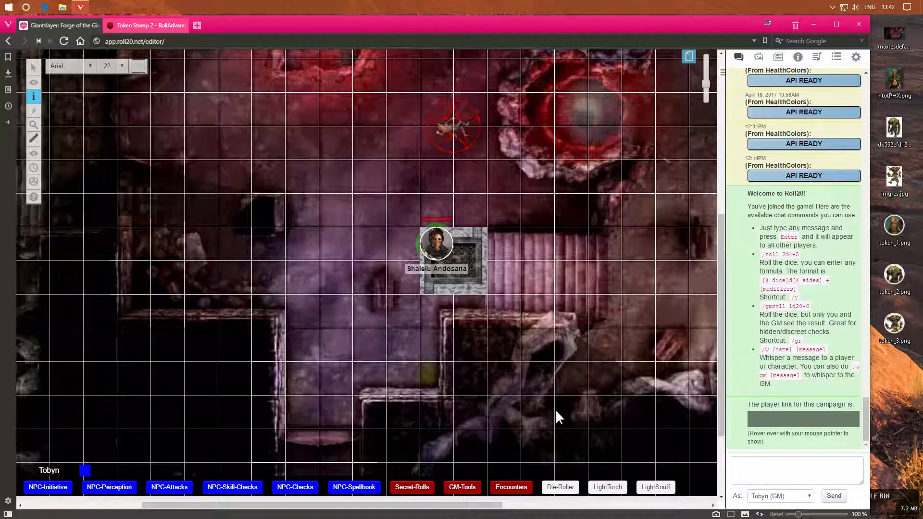
left_click(462, 344)
type("Ref DC")
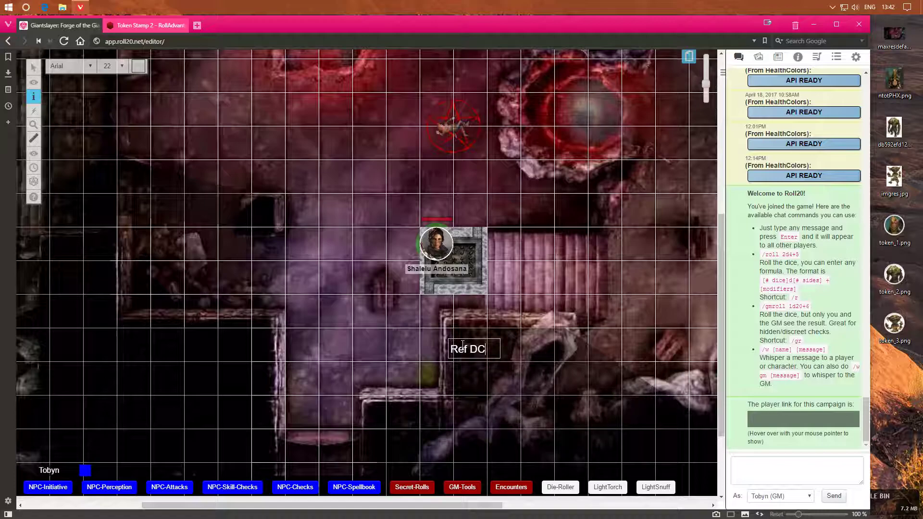
type(" 20, 1d10+5")
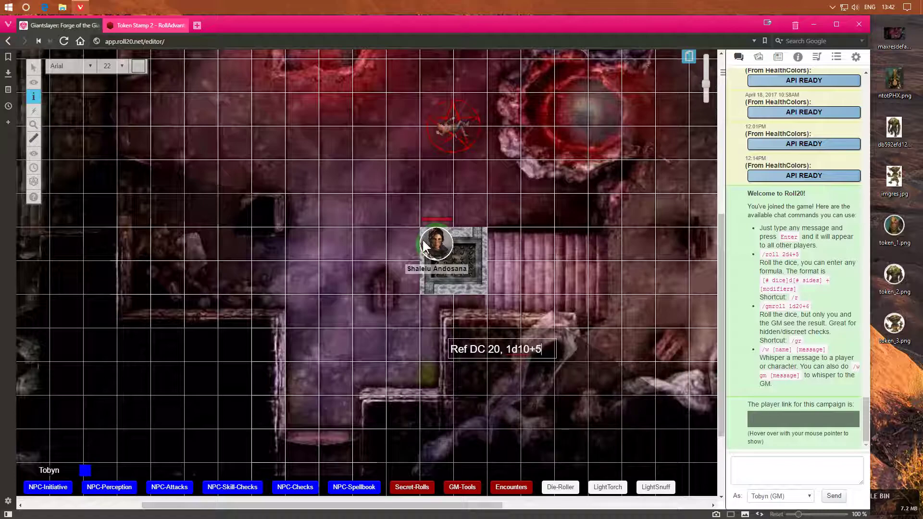
left_click(33, 124)
left_click(467, 384)
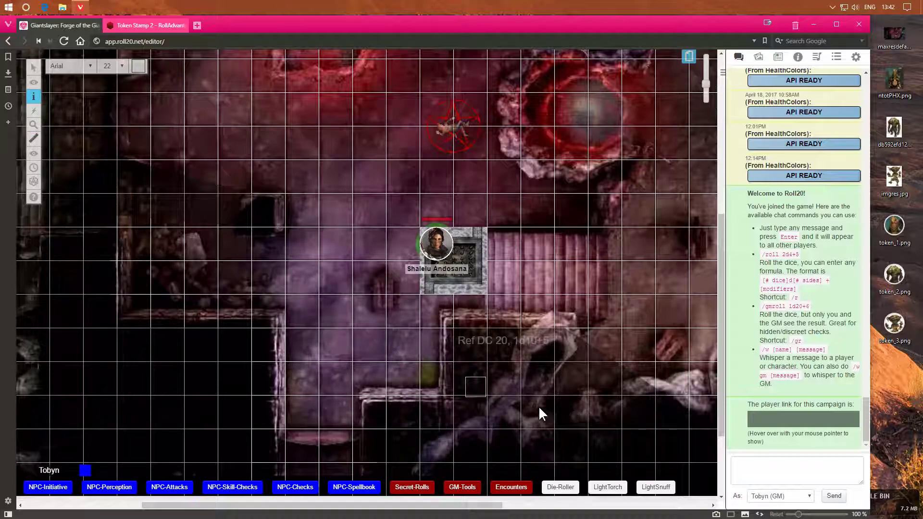
Step: Nudge the "Ref DC 20, 1d10+5" note slightly up and left with the Select tool, and deselect it
left_click(33, 67)
mouse_move(495, 337)
left_mouse_down()
mouse_move(492, 363)
mouse_move(431, 356)
mouse_move(423, 336)
mouse_move(491, 349)
left_mouse_up()
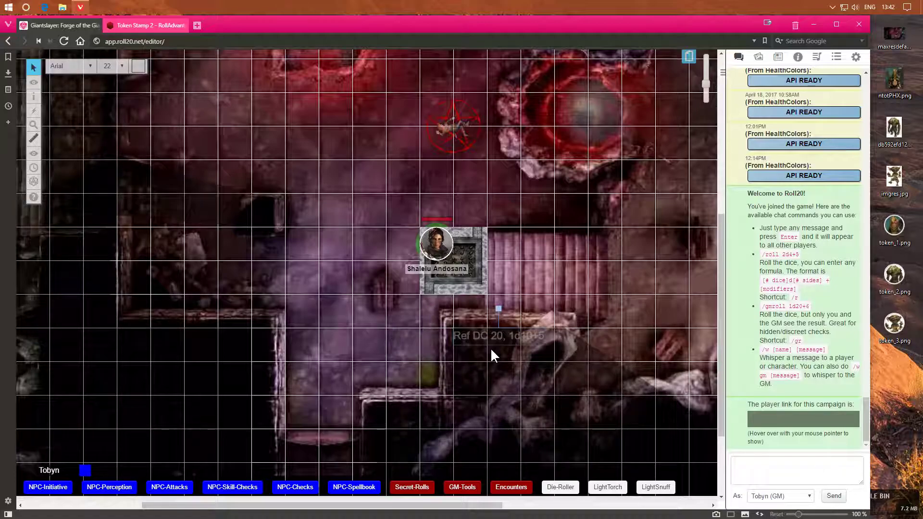
left_click(508, 375)
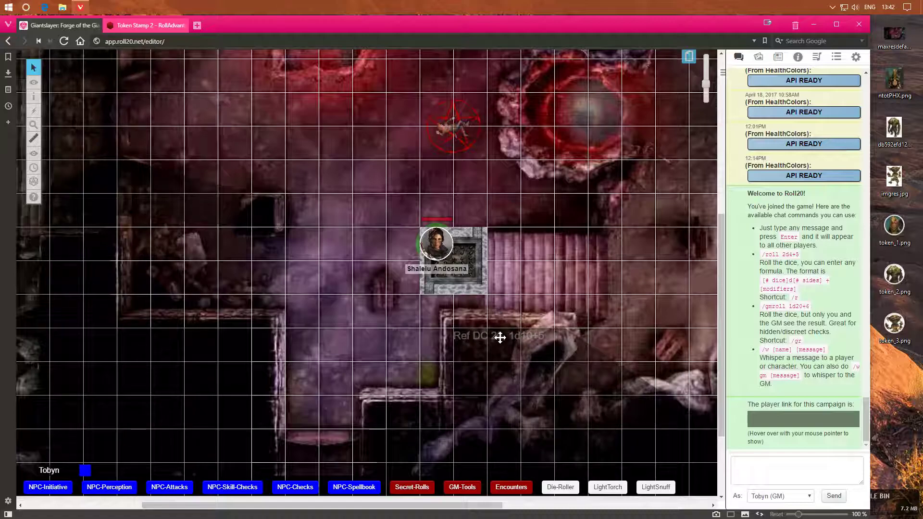
Step: Add a "T1" text label in the dark area near the map's far left edge
scroll(496, 335, "up", 3)
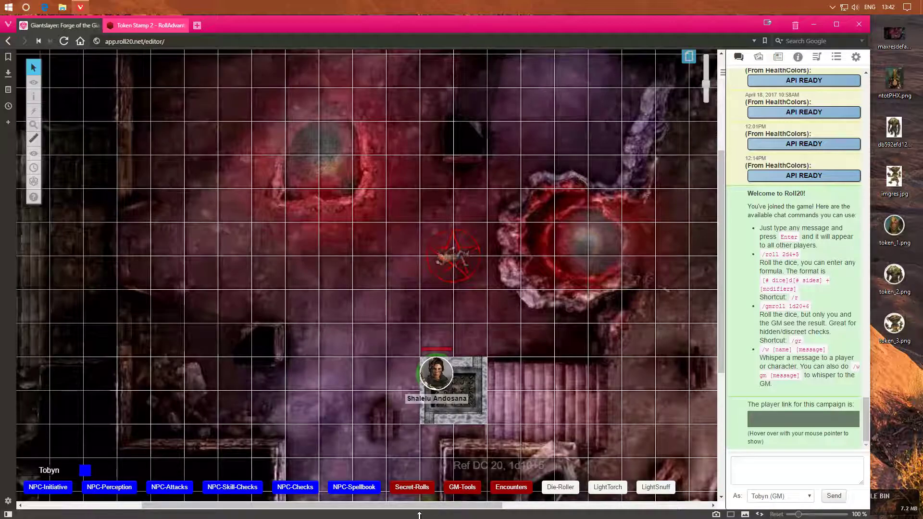
left_click_drag(425, 505, 255, 487)
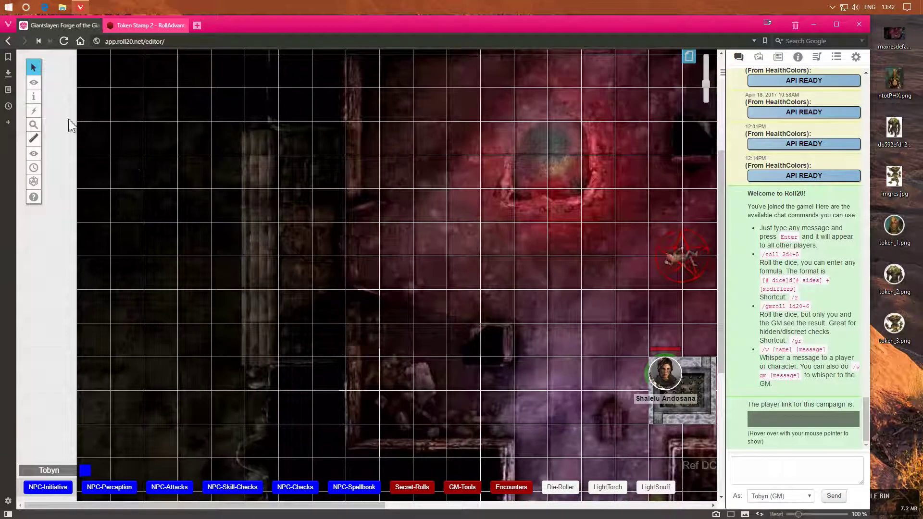
mouse_move(33, 100)
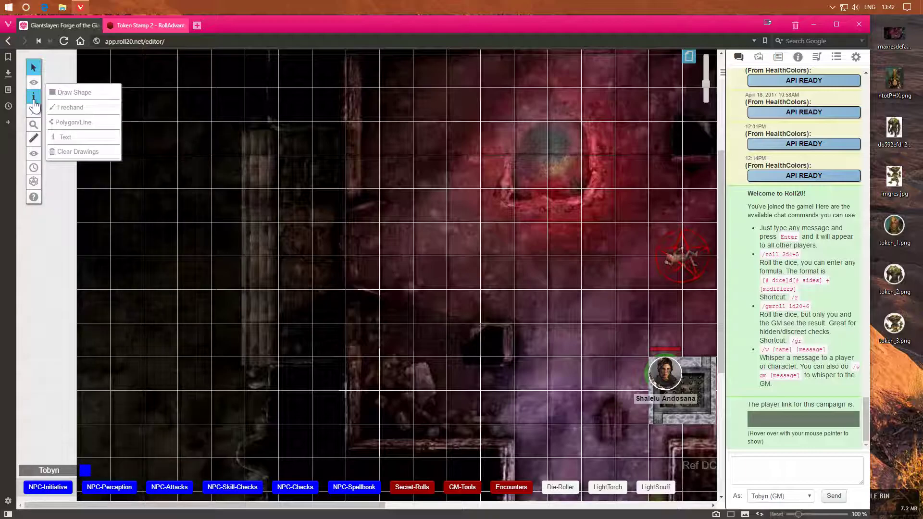
left_click(65, 137)
left_click(153, 269)
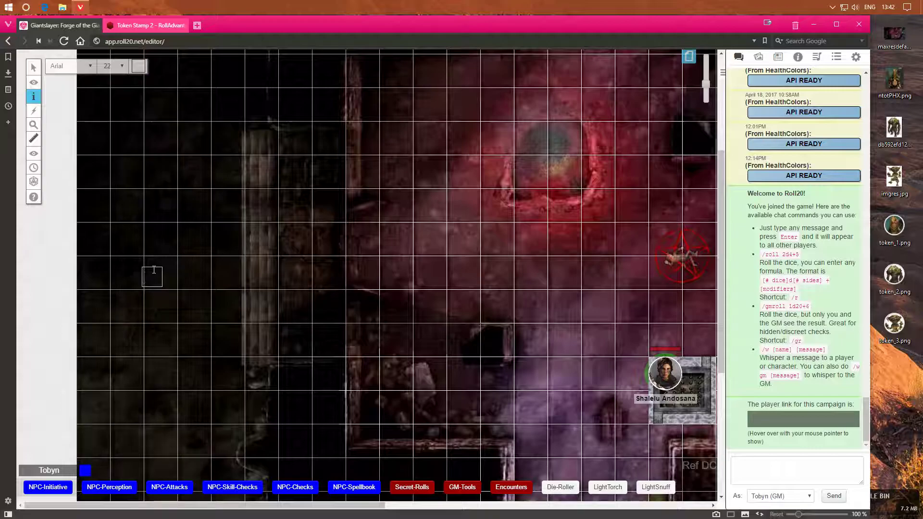
type("T1")
left_click(197, 301)
Step: Add a "T2" text label on the open floor, below and left of the smaller red pool
left_click(426, 270)
type("2")
left_click(449, 251)
Step: Add a "T3" text label just above the body in the red pentagram
left_click_drag(284, 506, 472, 505)
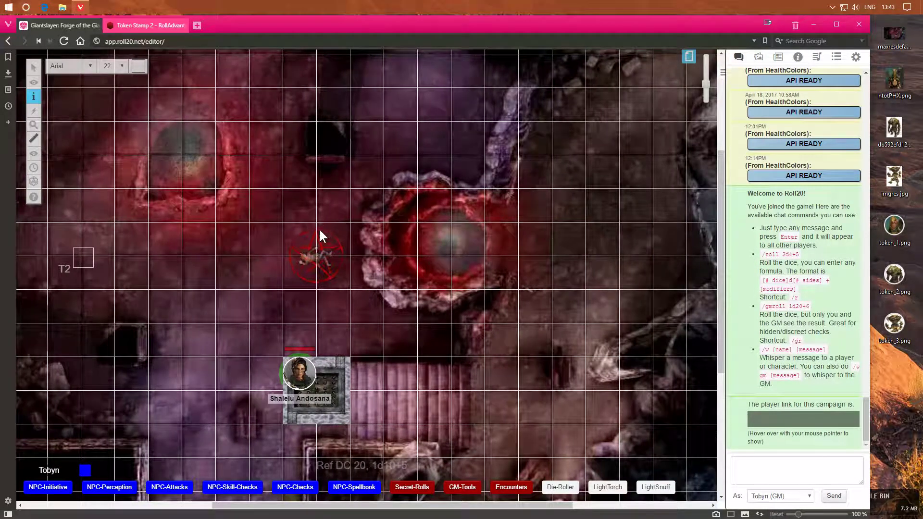
left_click(330, 212)
type("T3")
left_click(246, 256)
mouse_move(342, 505)
left_mouse_down()
mouse_move(191, 504)
mouse_move(460, 504)
mouse_move(324, 502)
left_mouse_up()
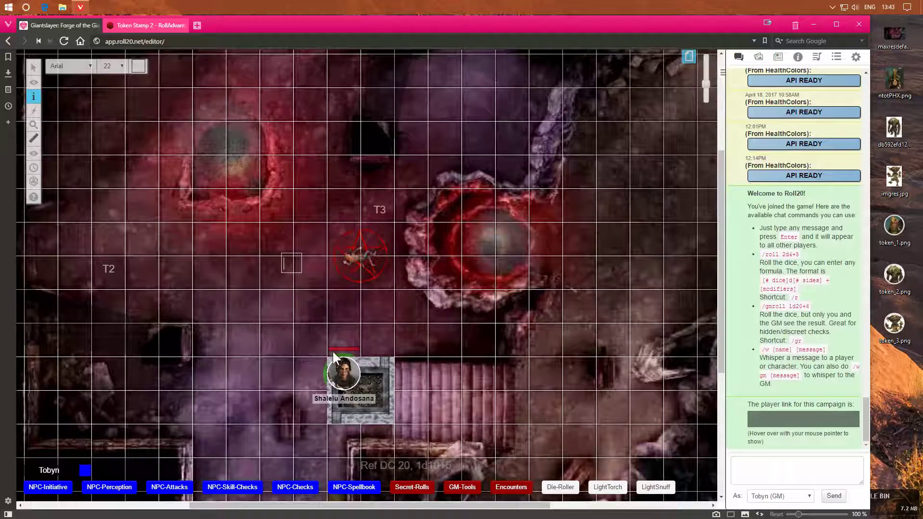
Step: Make Objects & Tokens the active layer and return to the Select tool
right_click(383, 375)
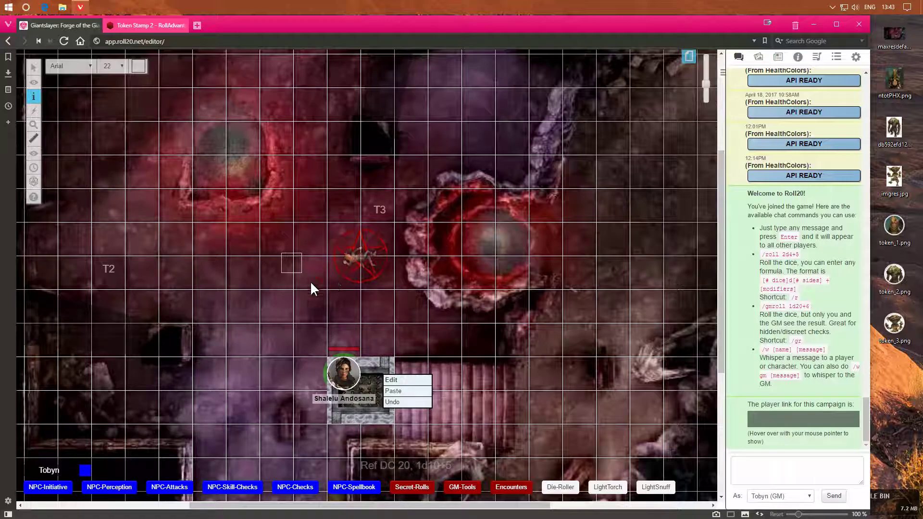
left_click(293, 297)
mouse_move(41, 80)
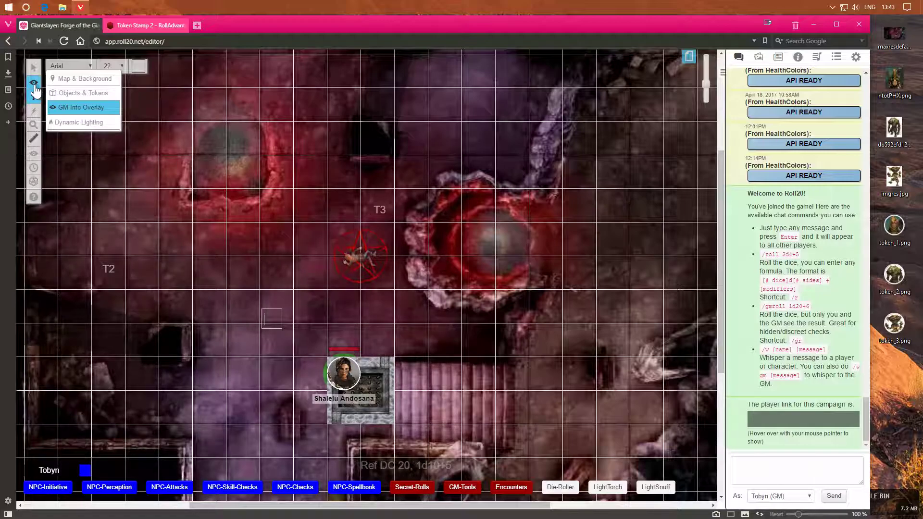
left_click(79, 95)
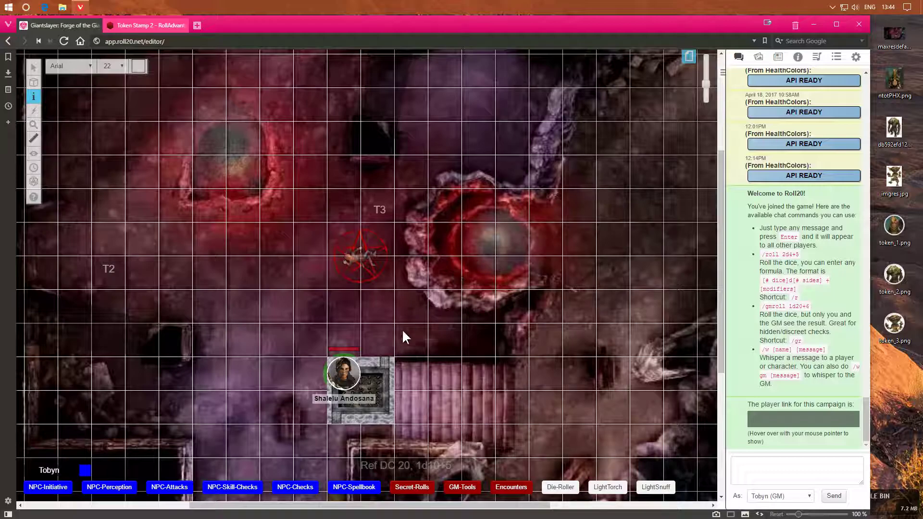
mouse_move(33, 112)
left_click(33, 67)
Step: Turn off the Square option for Aura 2 in the Shalelu Andosana token's settings, save the changes and deselect the token
left_click(342, 368)
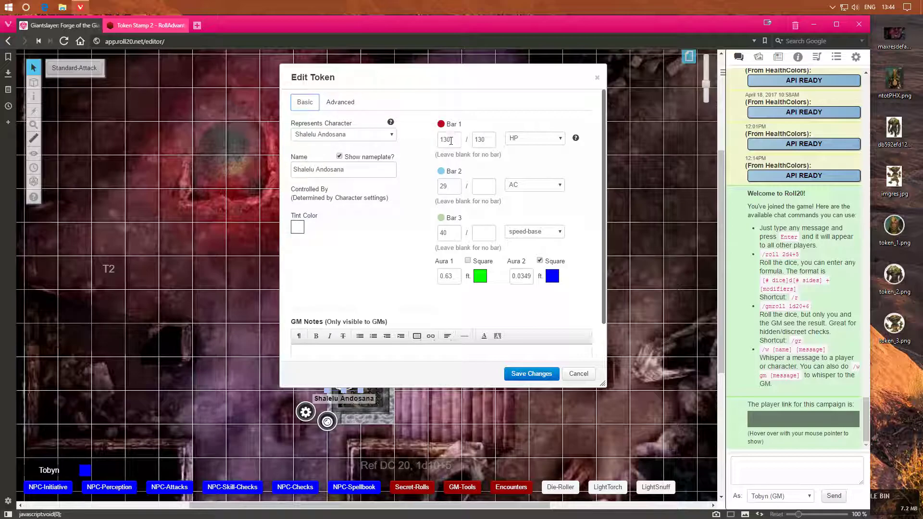
left_click_drag(346, 80, 595, 69)
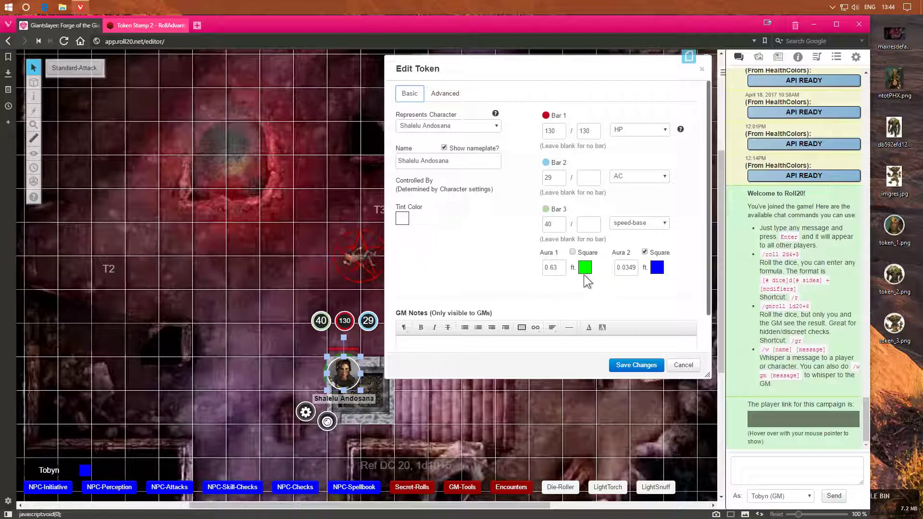
left_click(644, 252)
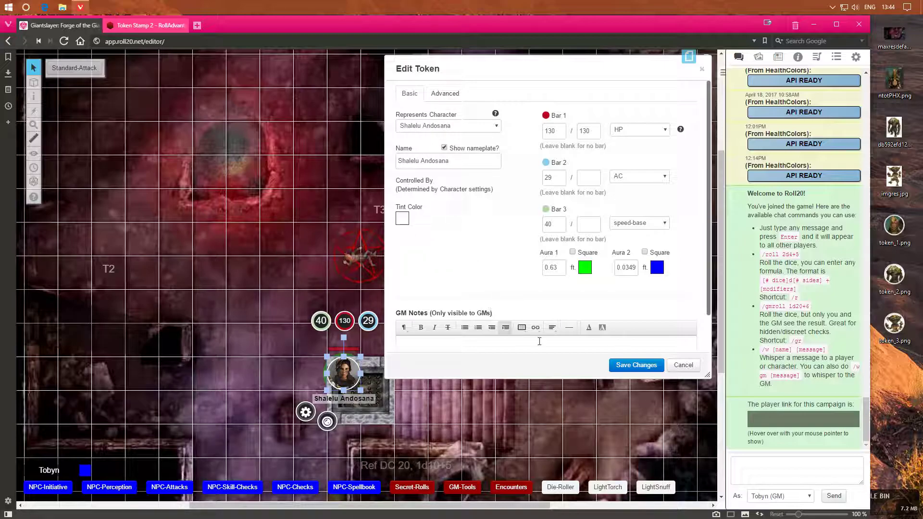
left_click(625, 366)
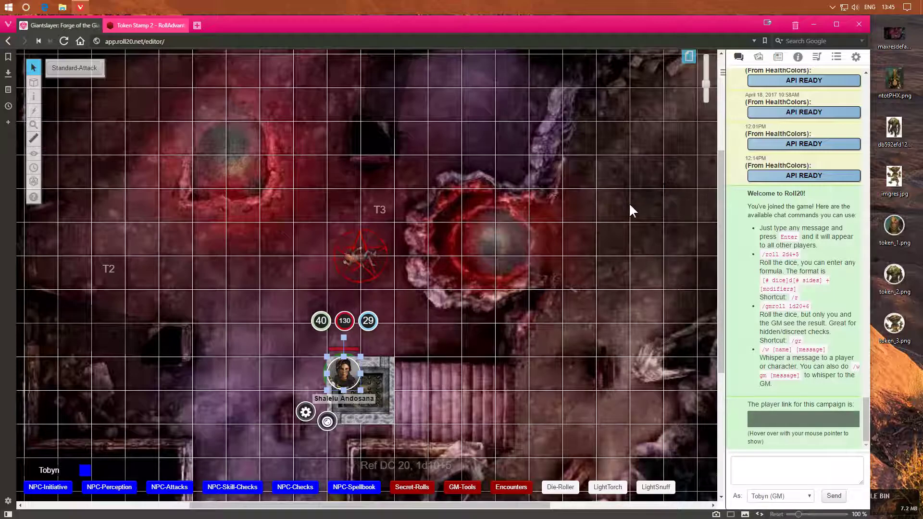
left_click(448, 326)
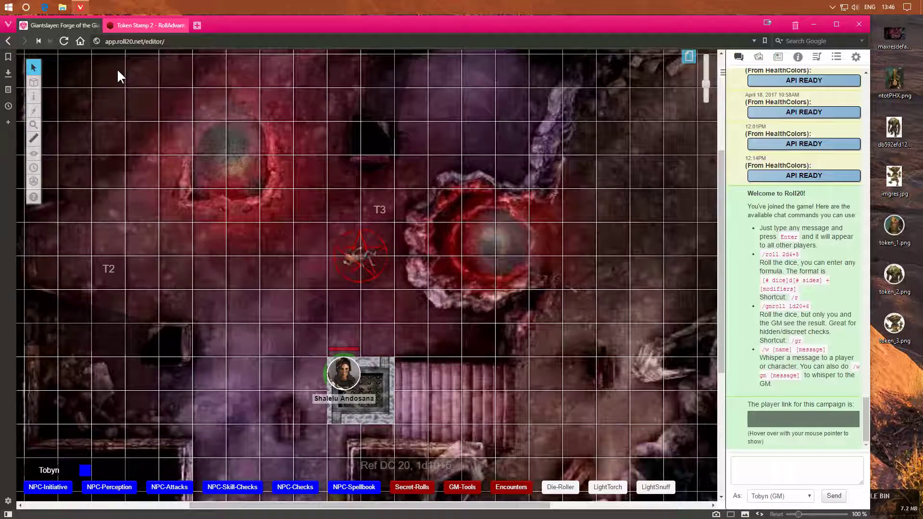
Step: Switch to the RollAdvantage Token Stamp page, load ntotPHX.png from the desktop, and enlarge and position it so the face fills the ring
left_click(141, 26)
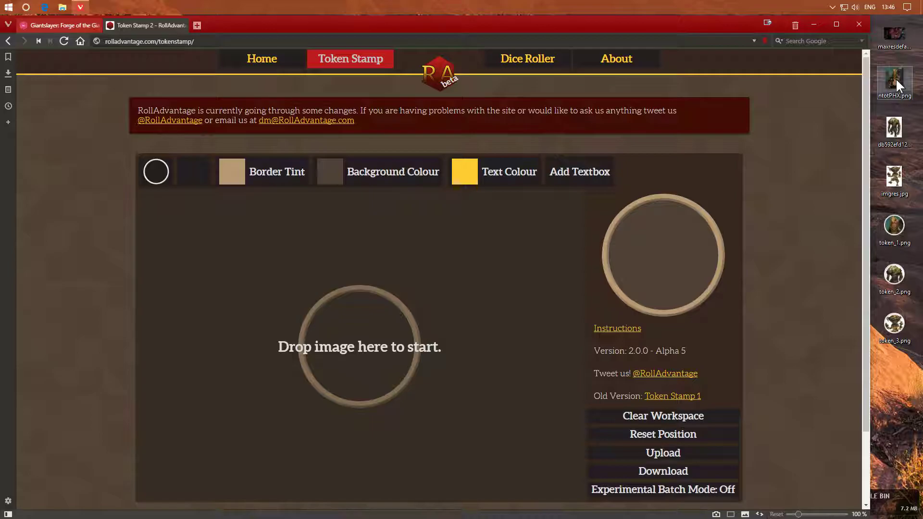
left_click_drag(895, 78, 318, 387)
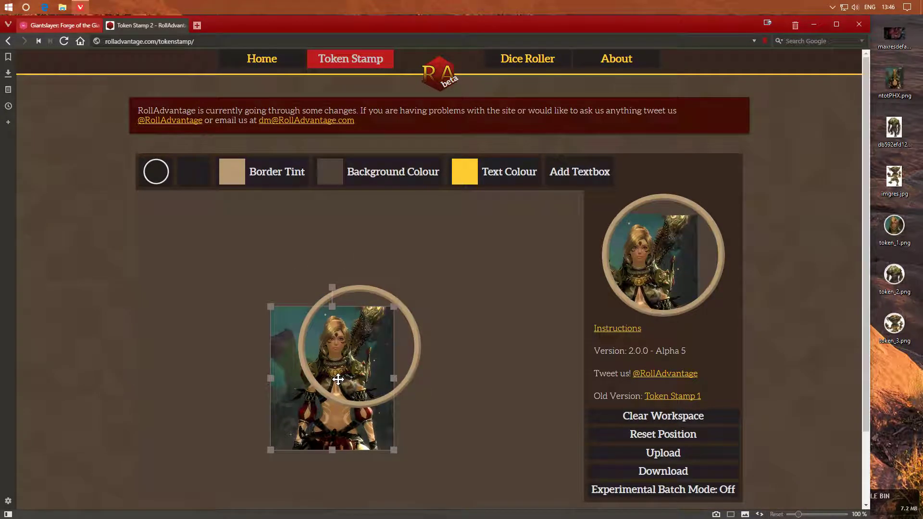
left_click_drag(395, 310, 435, 281)
mouse_move(376, 342)
left_mouse_down()
mouse_move(392, 341)
mouse_move(384, 343)
left_mouse_up()
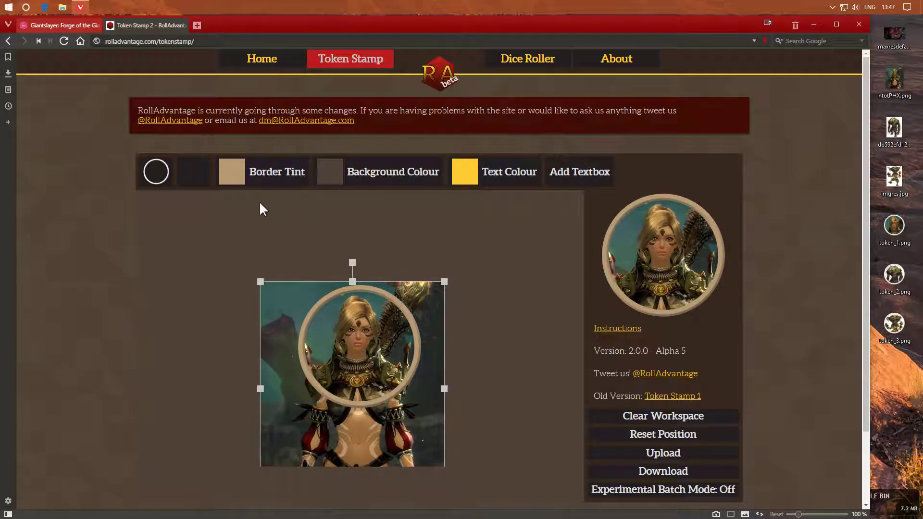
Step: Set the token's border tint to white and switch back to the Roll20 game
left_click(227, 178)
left_click_drag(240, 208, 195, 191)
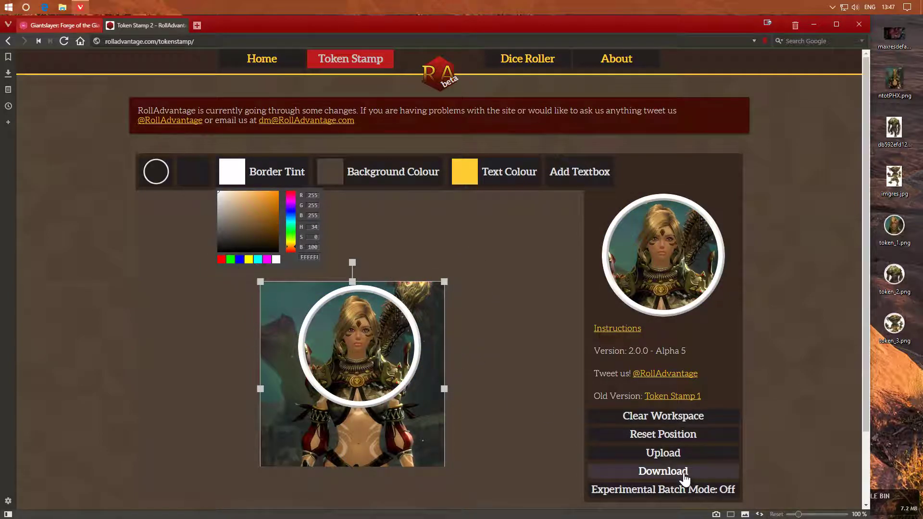
left_click(406, 461)
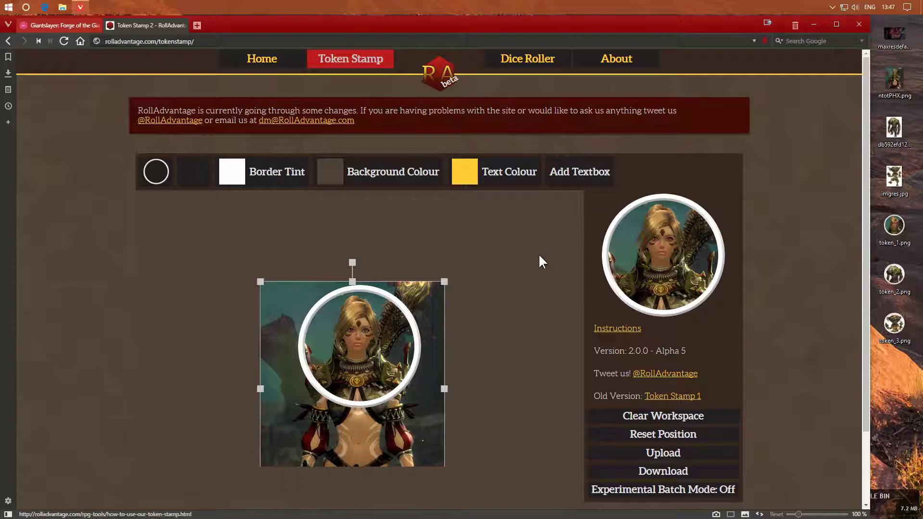
left_click(60, 27)
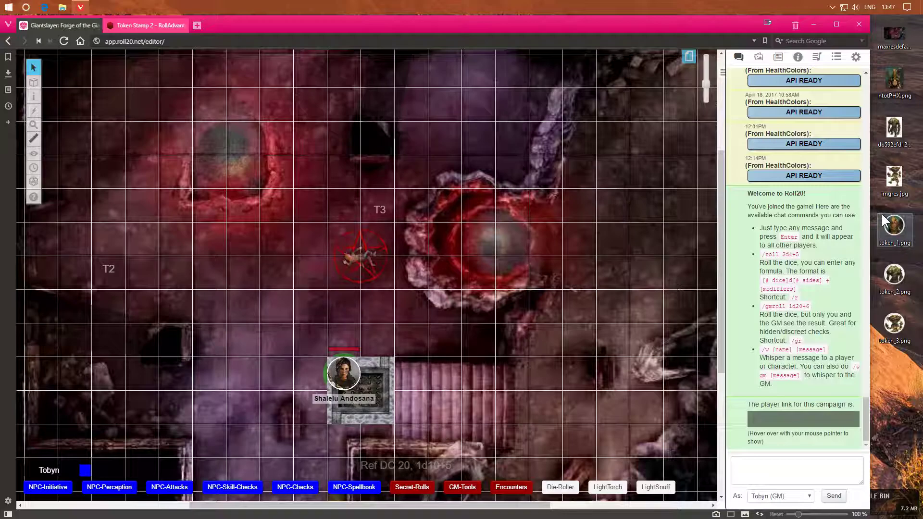
Step: Place token_1.png from the desktop onto the map, shrink it to one grid square above the Shalelu Andosana token, and deselect it
left_click_drag(888, 225, 344, 280)
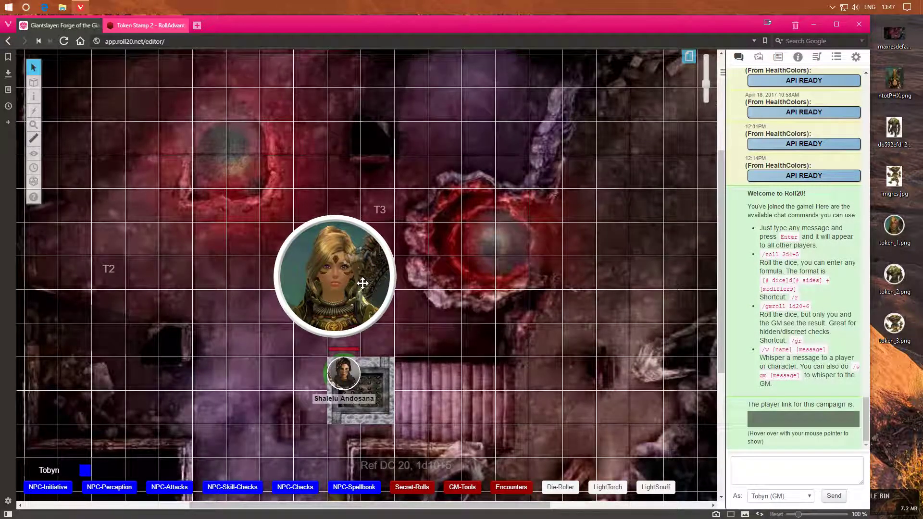
left_click(363, 285)
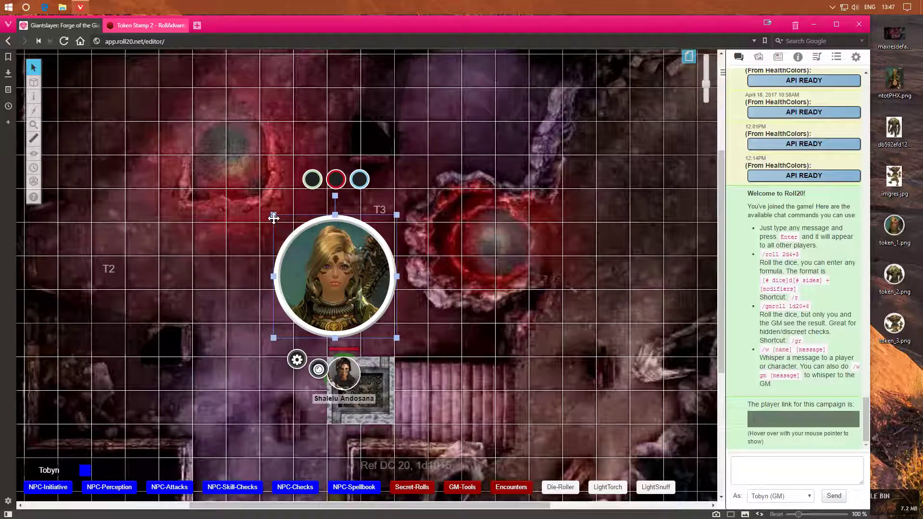
left_click_drag(272, 214, 348, 311)
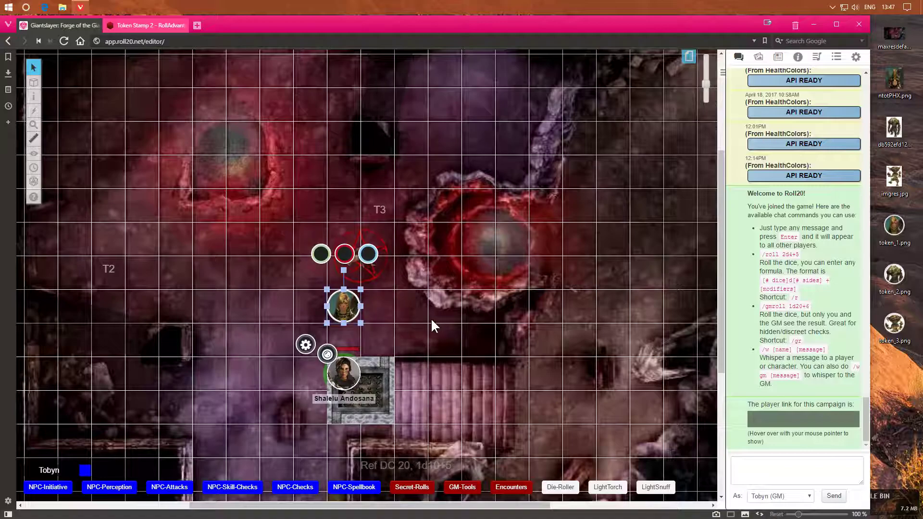
left_click(414, 305)
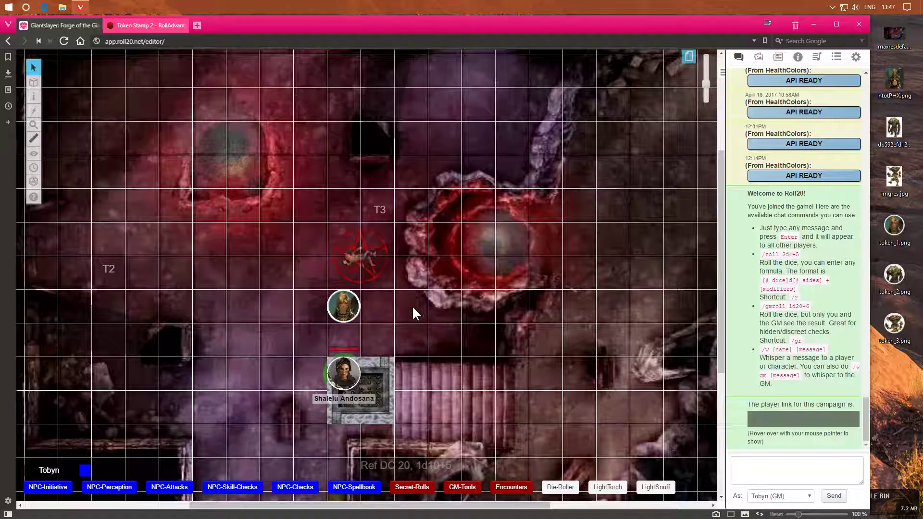
Step: Compare the settings of the Shalelu Andosana token with those of the newly placed token, leaving both without saving
double_click(344, 373)
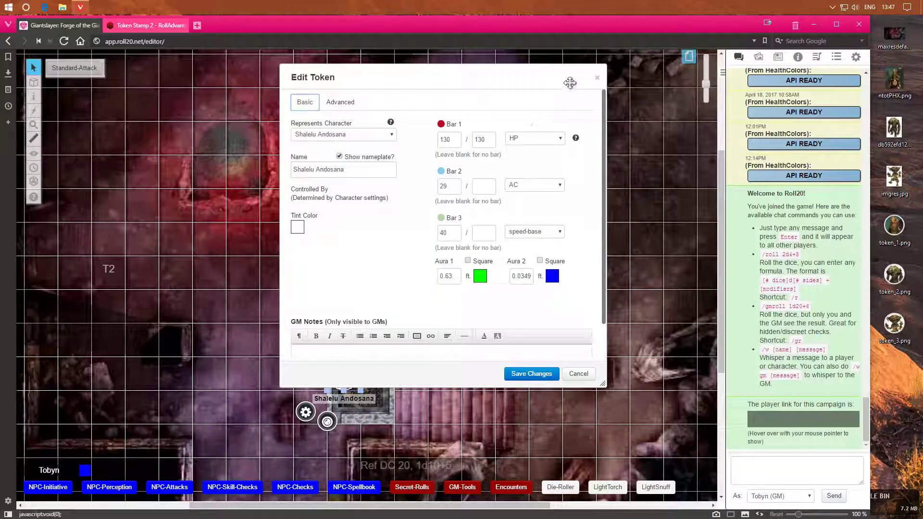
left_click(581, 380)
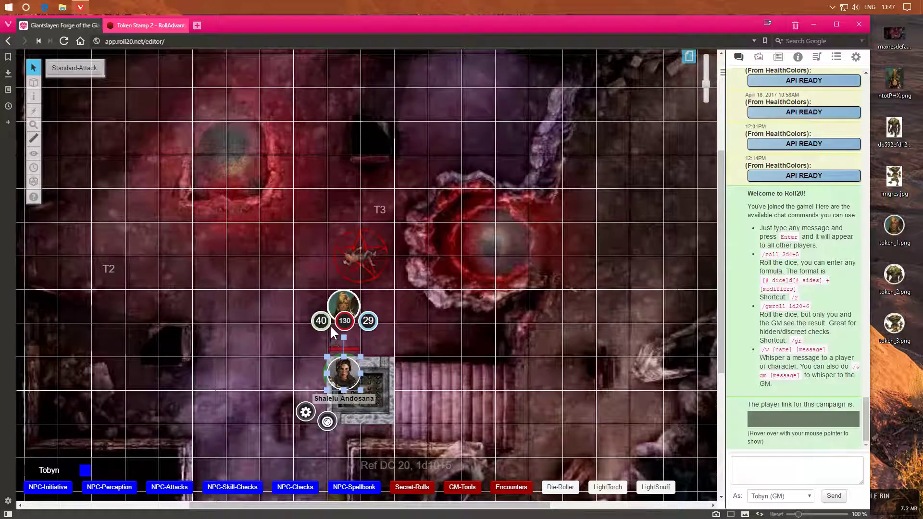
double_click(346, 305)
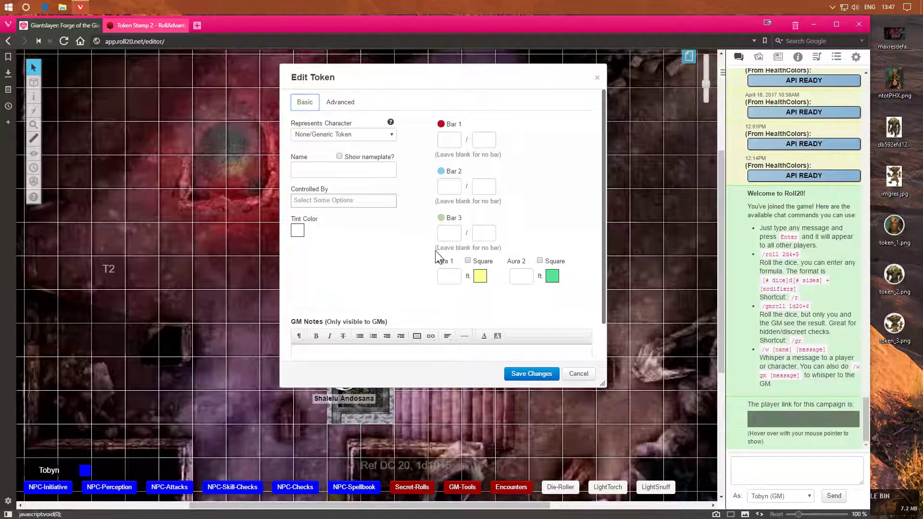
left_click(573, 373)
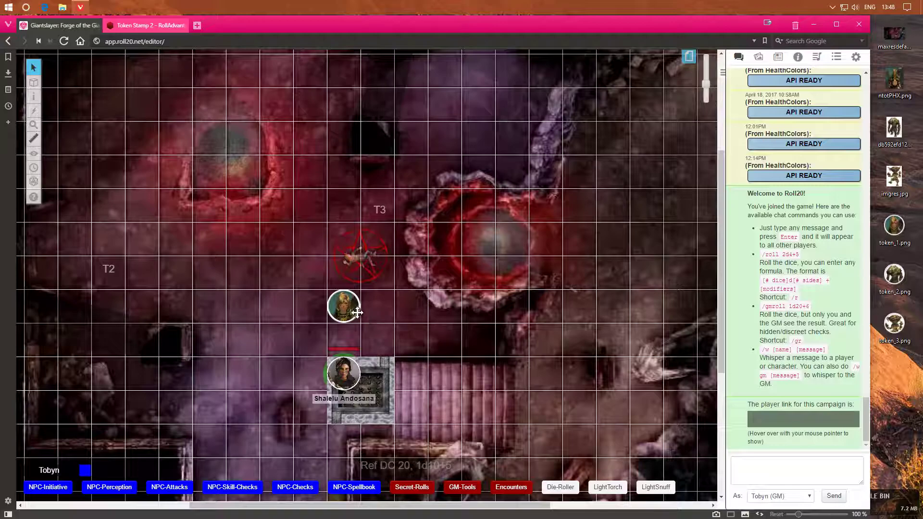
Step: Move the new blonde character's token one grid square to the west, keeping it in the same row
left_click_drag(359, 313, 313, 274)
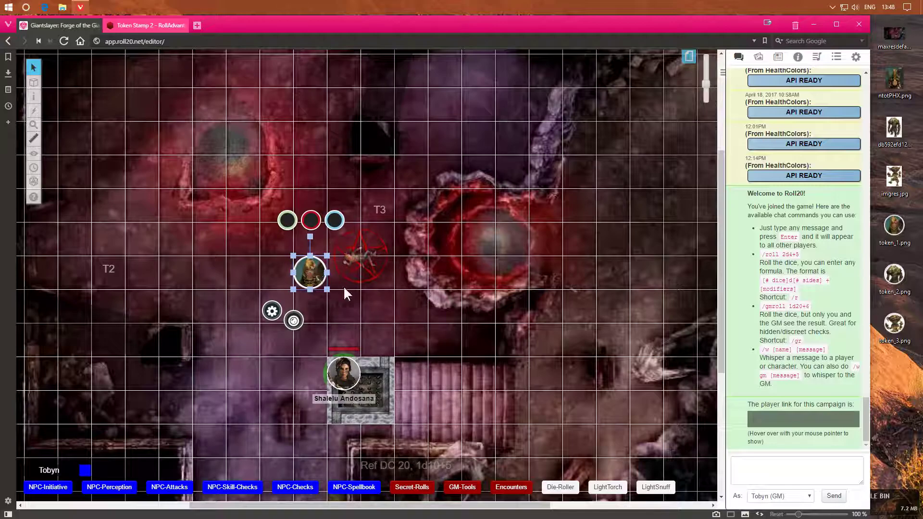
left_click_drag(312, 273, 311, 306)
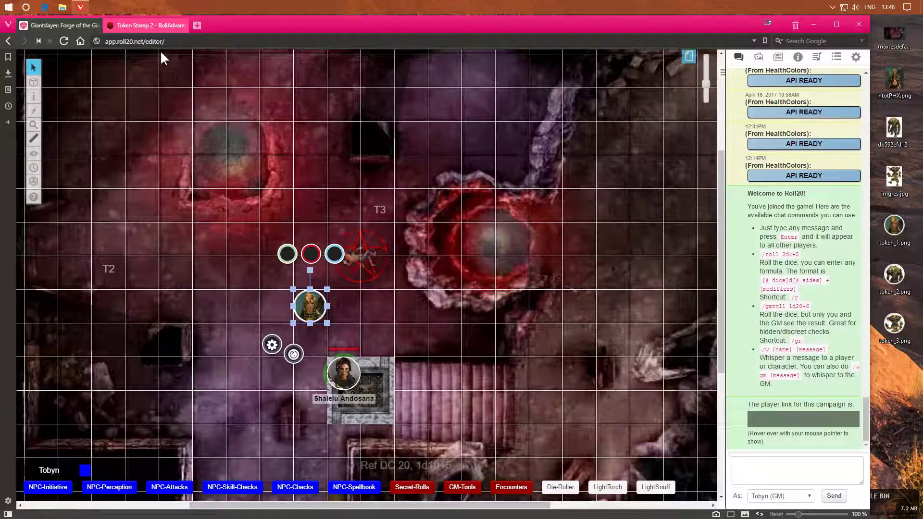
Step: Switch to Token Stamp, load the db592efd12 creature image from the desktop into the workspace, and return to the Roll20 game
left_click(159, 25)
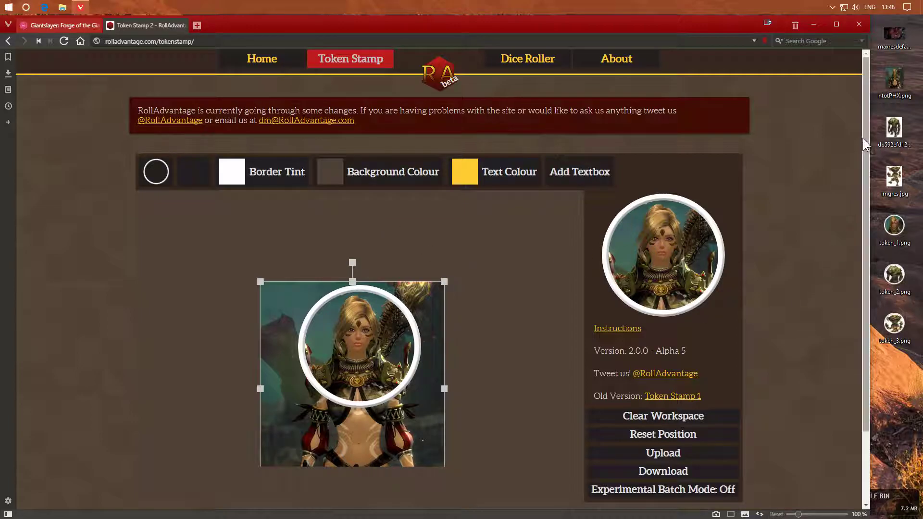
left_click_drag(892, 127, 358, 384)
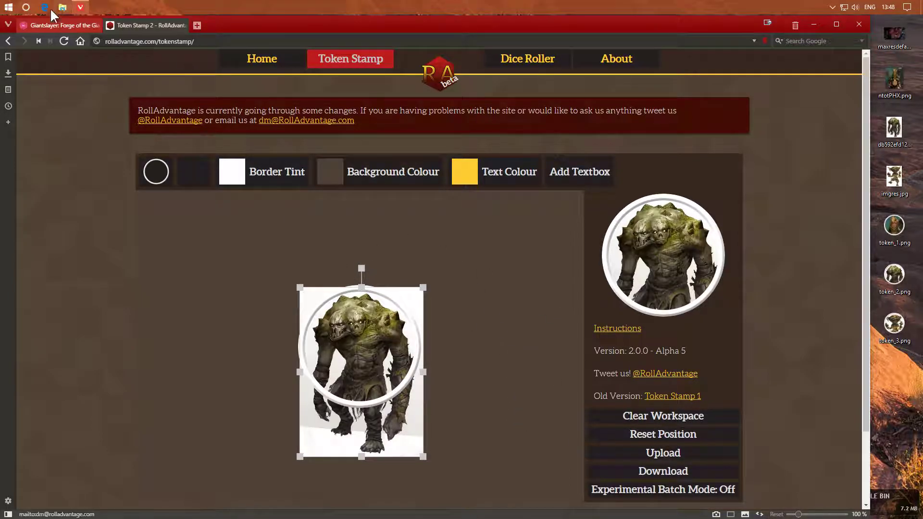
left_click(50, 24)
Step: Place token_2.png from the desktop onto the map, shrink it to two by two grid squares northwest of the pentagram, and deselect it
left_click_drag(894, 275, 310, 288)
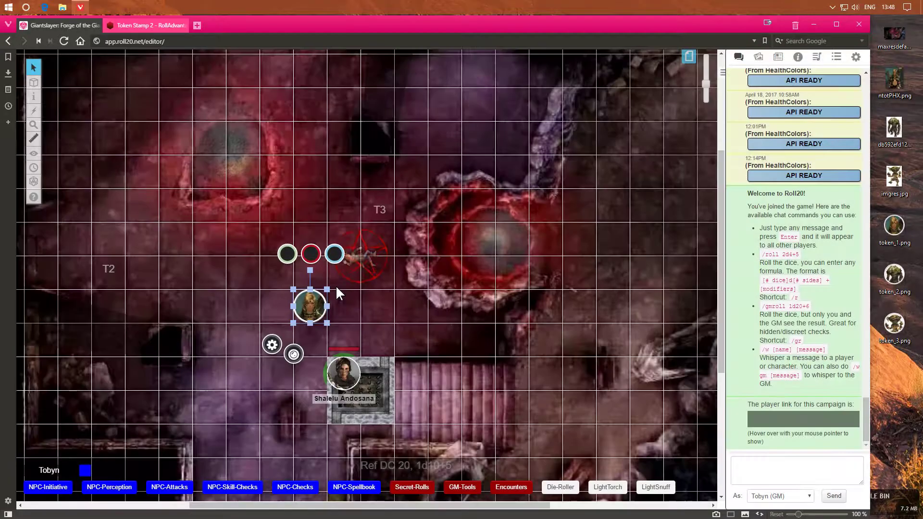
left_click_drag(336, 207, 333, 177)
left_click_drag(261, 85, 313, 135)
left_click_drag(264, 90, 330, 156)
left_click_drag(364, 189, 302, 189)
left_click(382, 199)
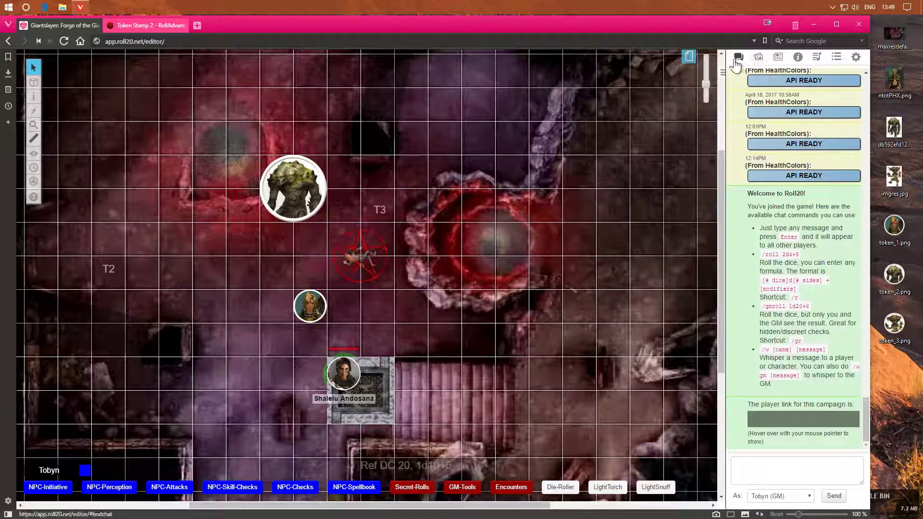
Step: Open the Journal and examine the options offered for the Combat Reflexes (Combat) handout and the Tools folder
left_click(778, 58)
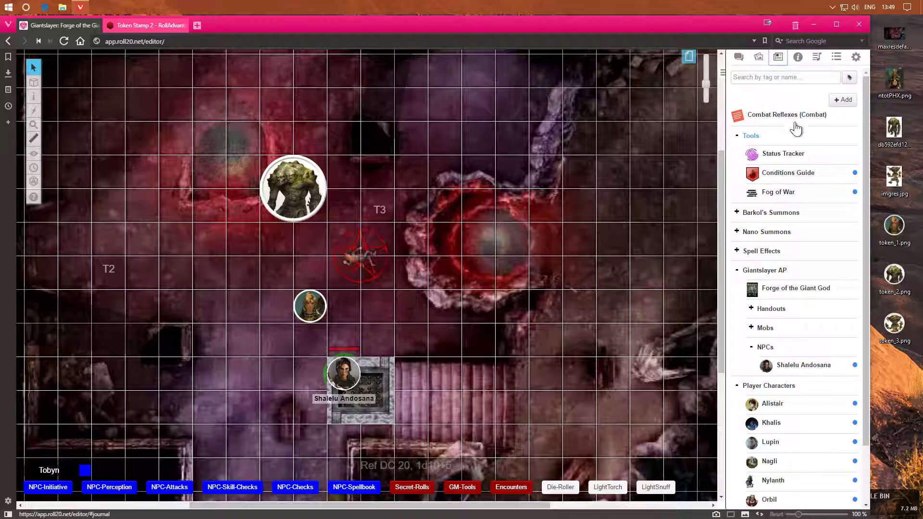
right_click(768, 95)
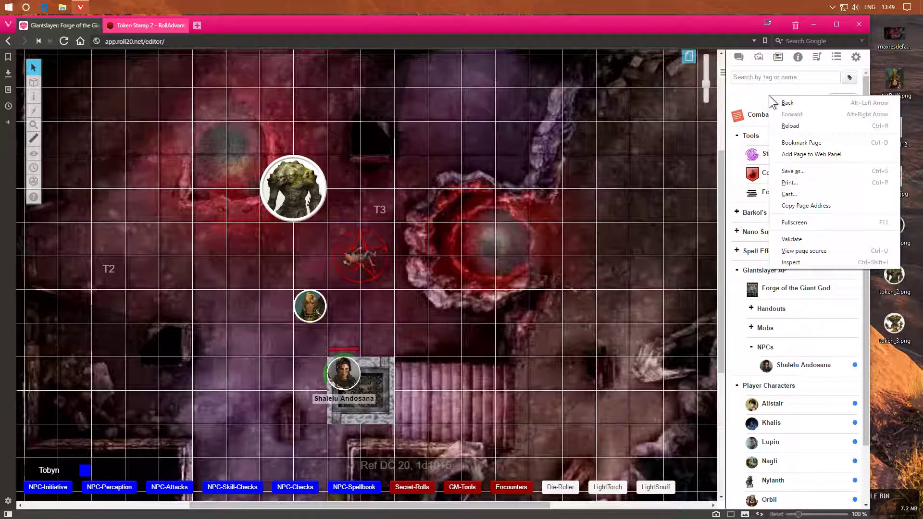
left_click(728, 257)
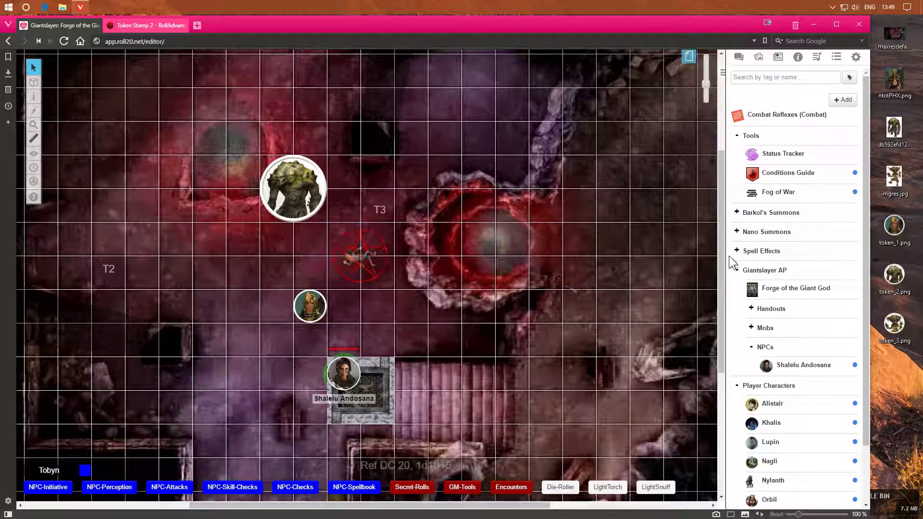
right_click(842, 126)
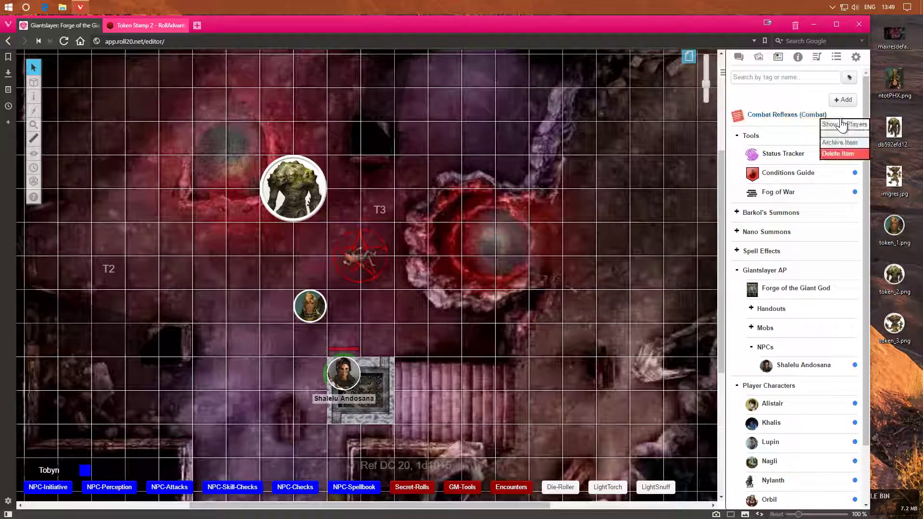
right_click(778, 139)
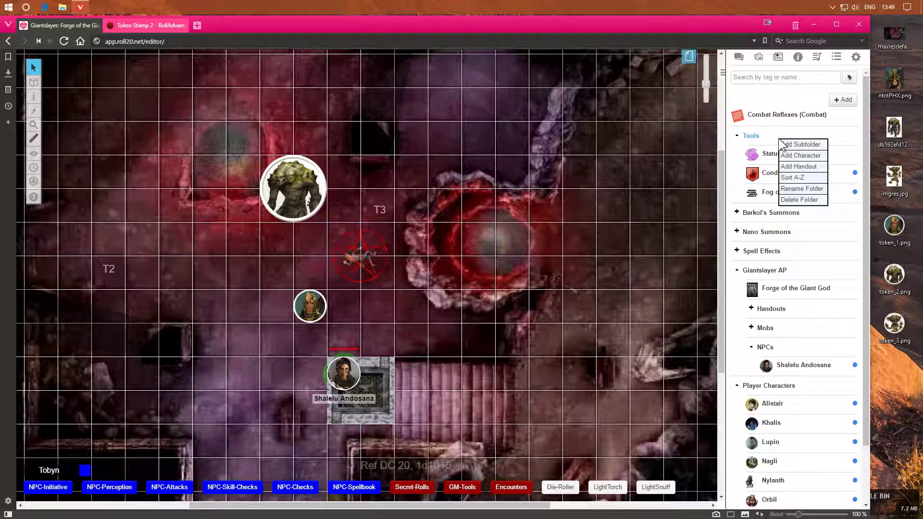
left_click(746, 143)
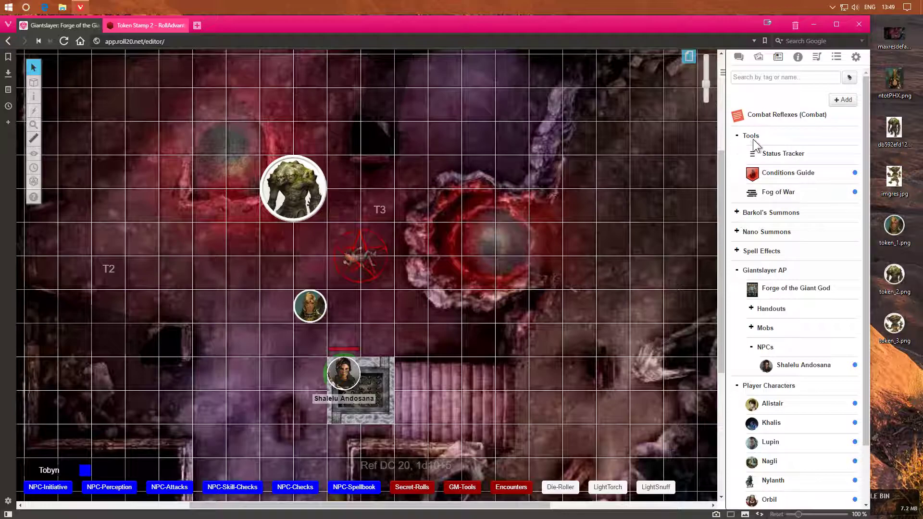
left_click(754, 153)
left_click(652, 80)
Step: Look at the contents of the Mobs folder under Giantslayer AP and the folder options for Mobs and NPCs
scroll(769, 358, "down", 2)
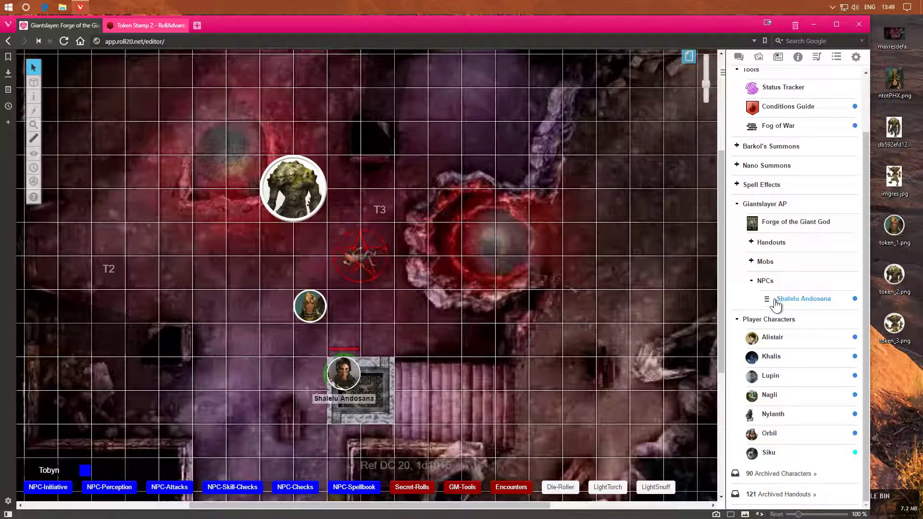
left_click(753, 262)
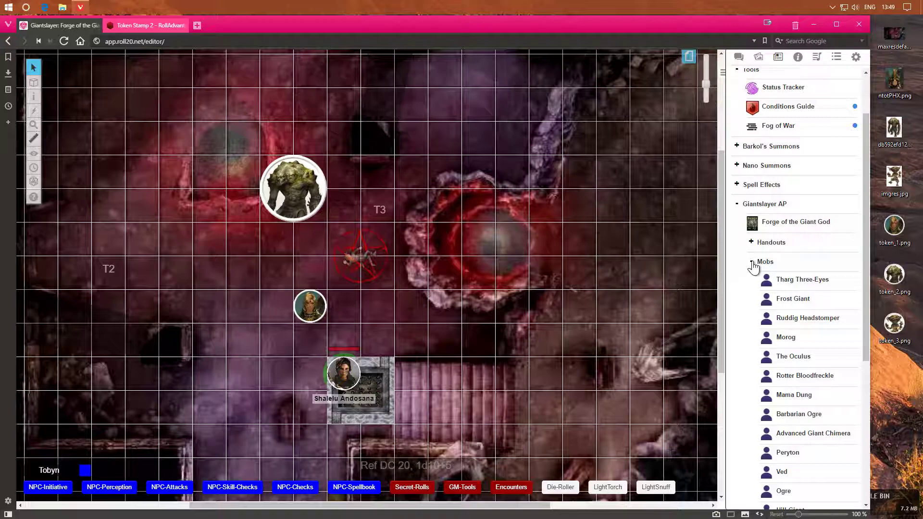
right_click(782, 264)
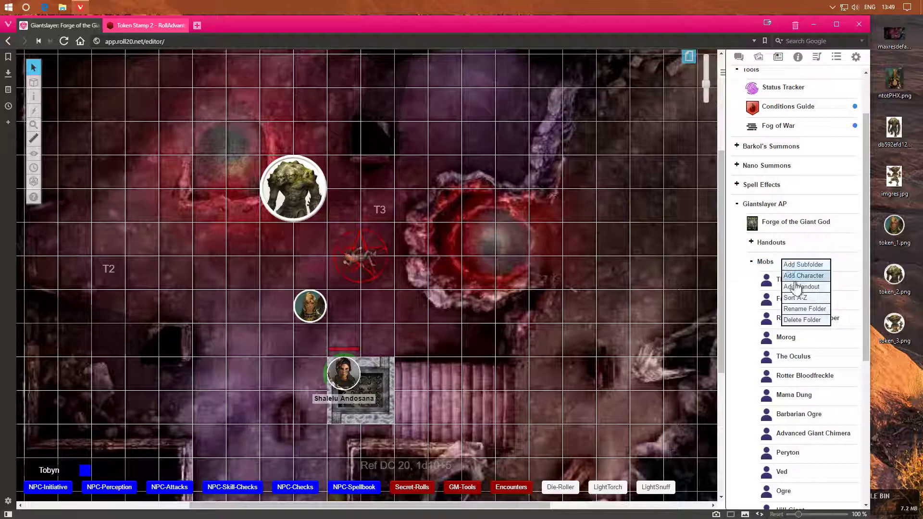
left_click(751, 263)
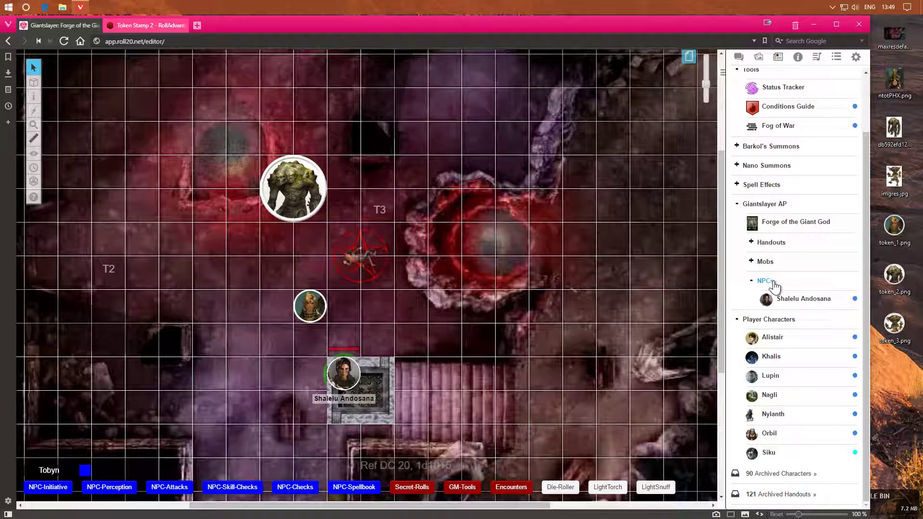
right_click(773, 282)
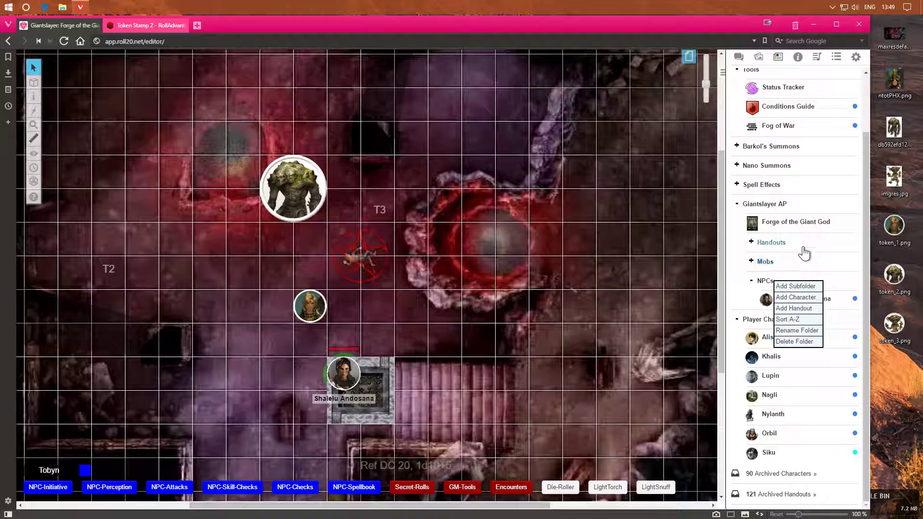
scroll(804, 253, "up", 2)
left_click(813, 102)
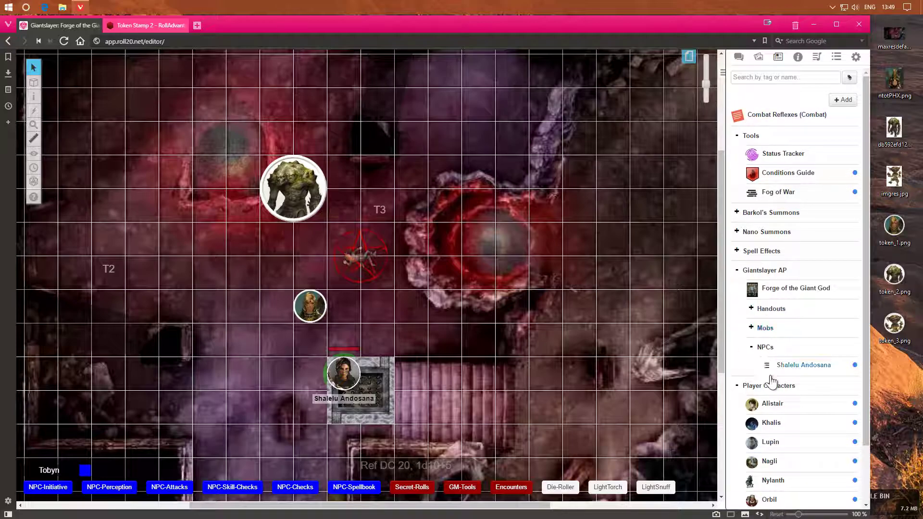
Step: View the Combat Reflexes (Combat) handout, close it, and delete it from the journal
left_click(780, 118)
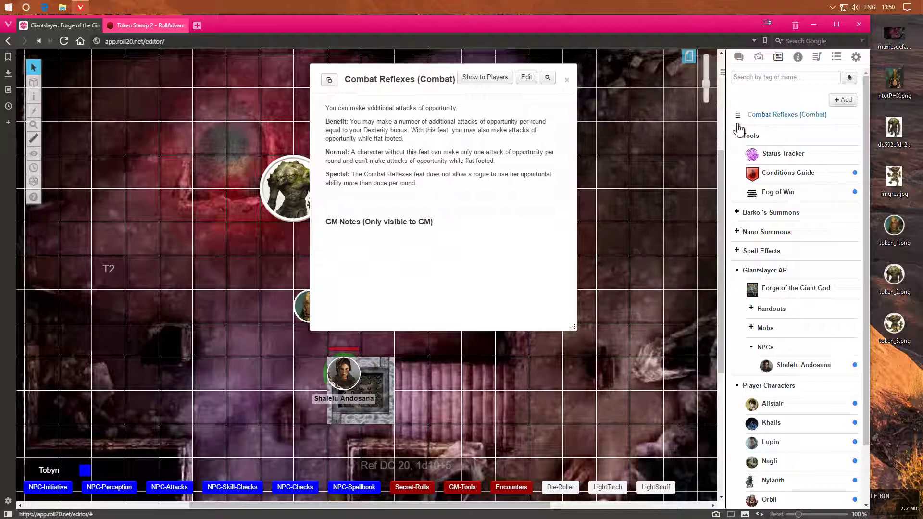
left_click(568, 81)
right_click(782, 119)
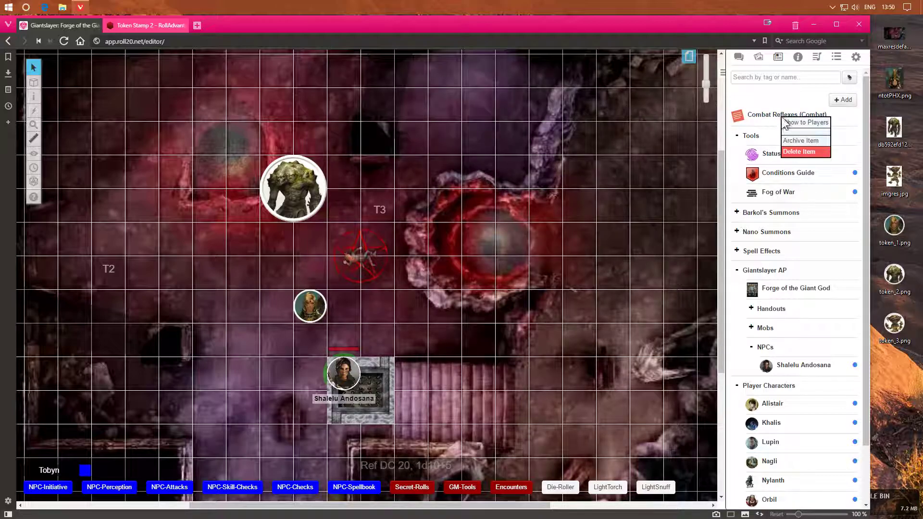
left_click(803, 152)
left_click(438, 307)
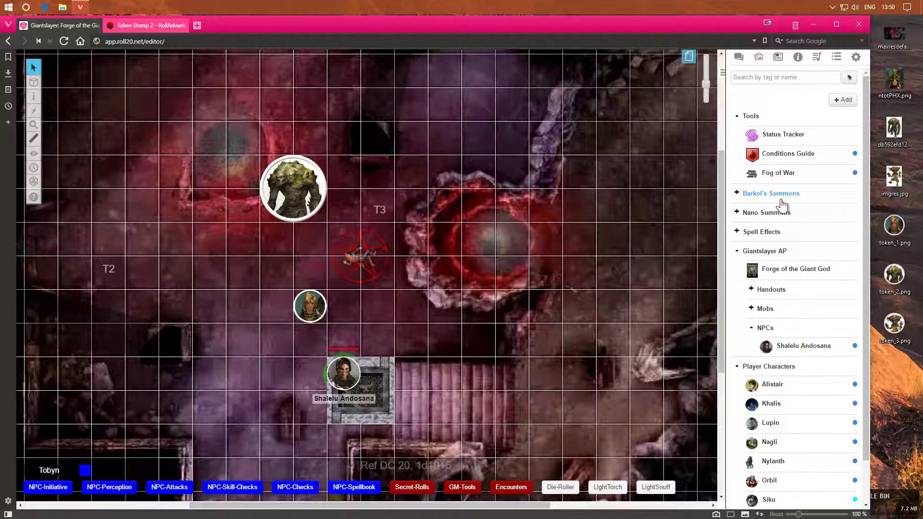
Step: Look through the Barkol's Summons, Nano Summons and Spell Effects folders and the rest of the journal list
left_click(737, 194)
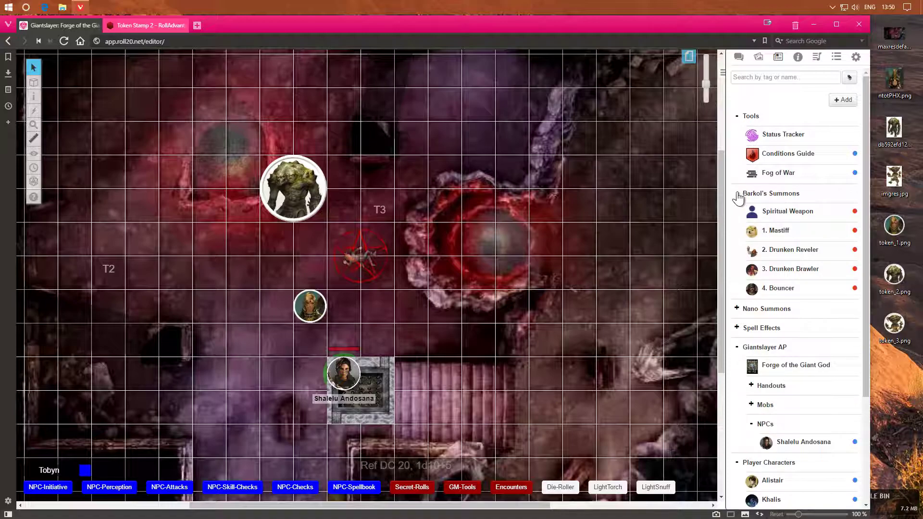
left_click(738, 194)
left_click(738, 195)
left_click(737, 194)
left_click(737, 212)
left_click(737, 213)
left_click(736, 232)
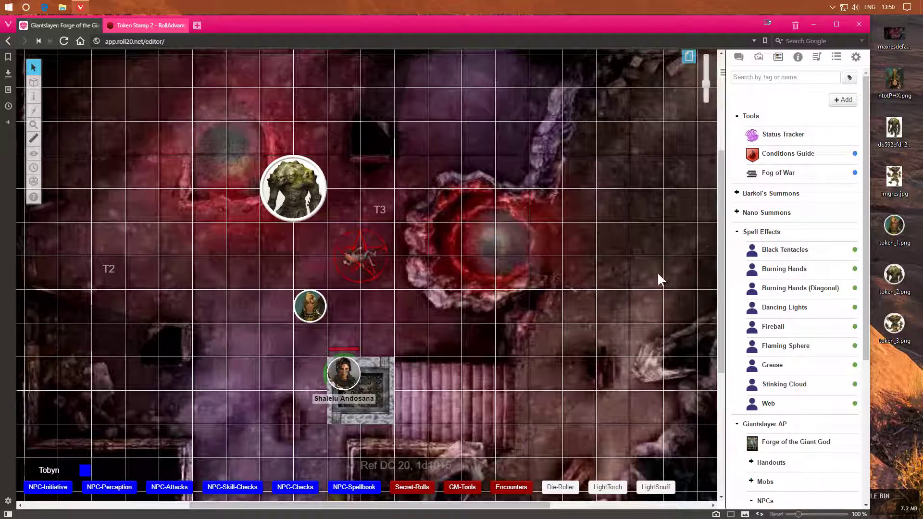
left_click(737, 232)
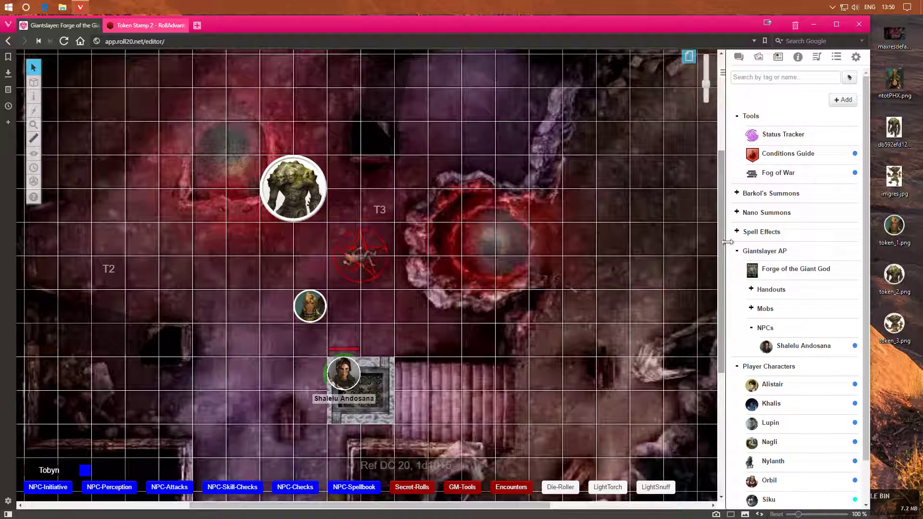
scroll(774, 318, "down", 2)
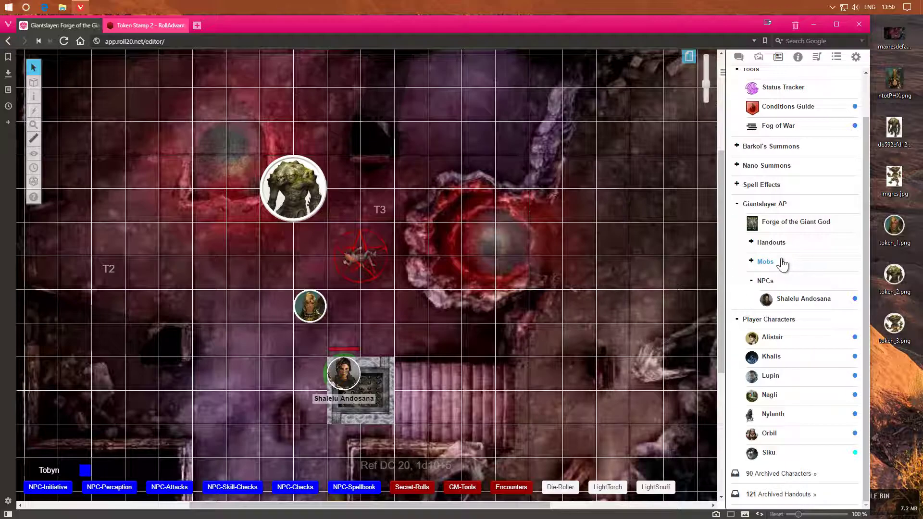
scroll(735, 274, "up", 1)
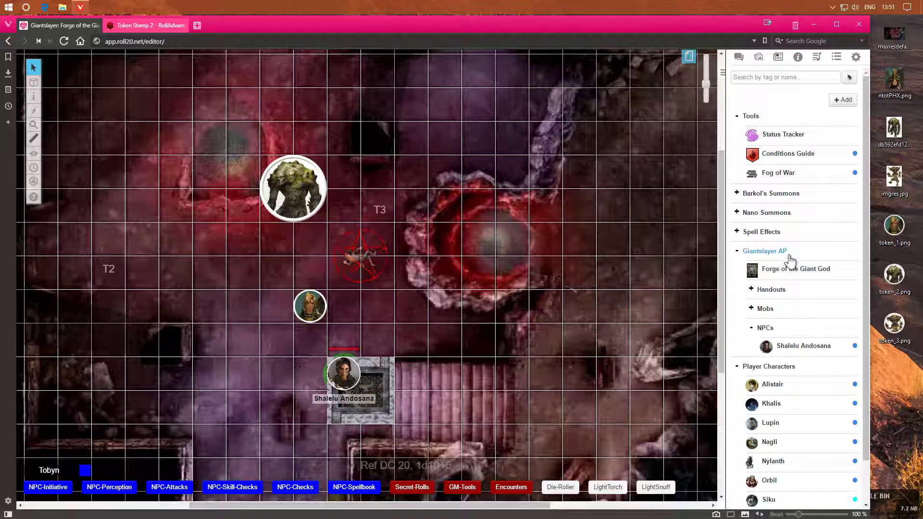
scroll(782, 315, "down", 1)
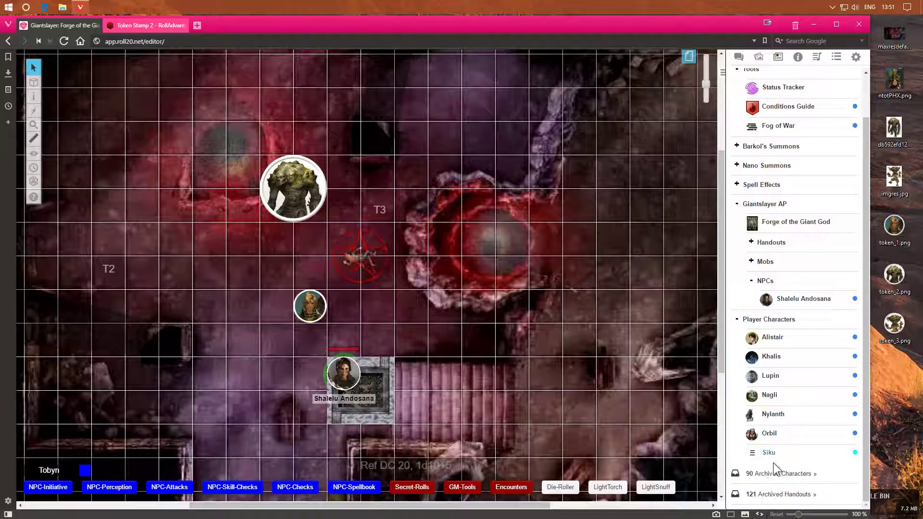
Step: Add a new character to the NPCs folder under Giantslayer AP
scroll(805, 385, "up", 1)
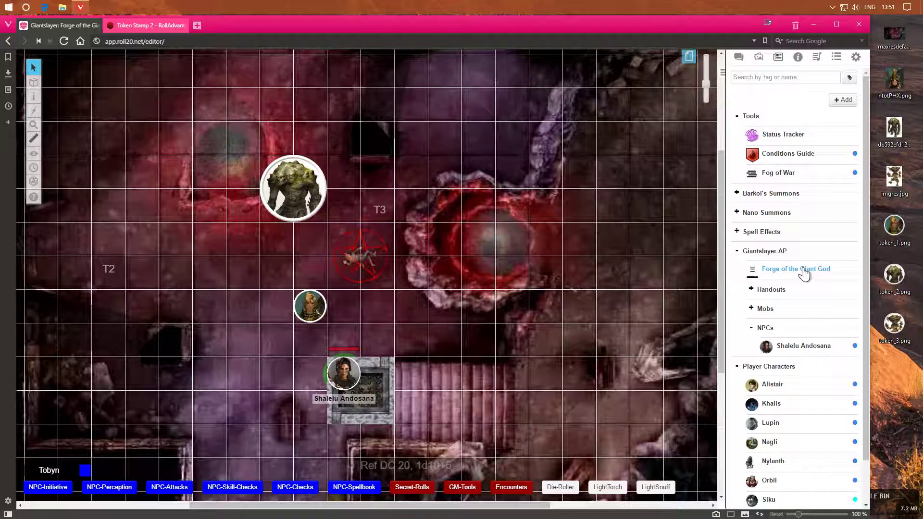
left_click(294, 177)
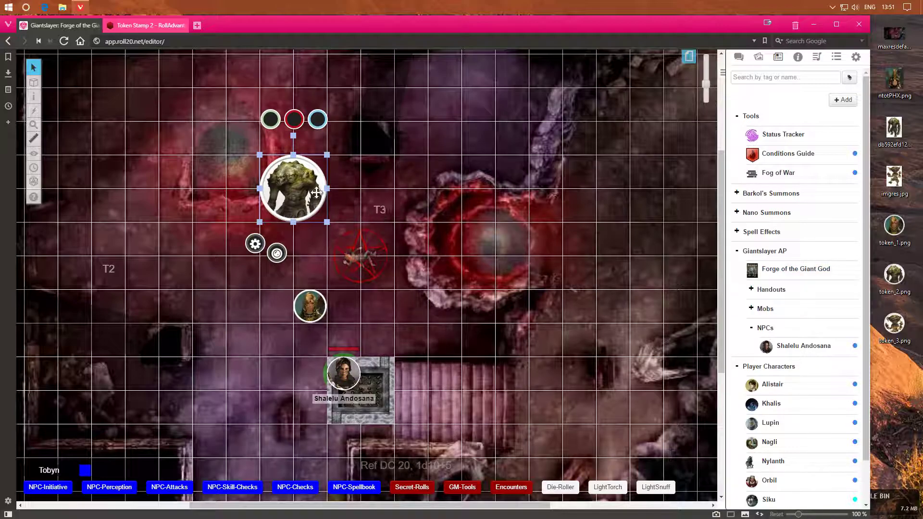
left_click(779, 328)
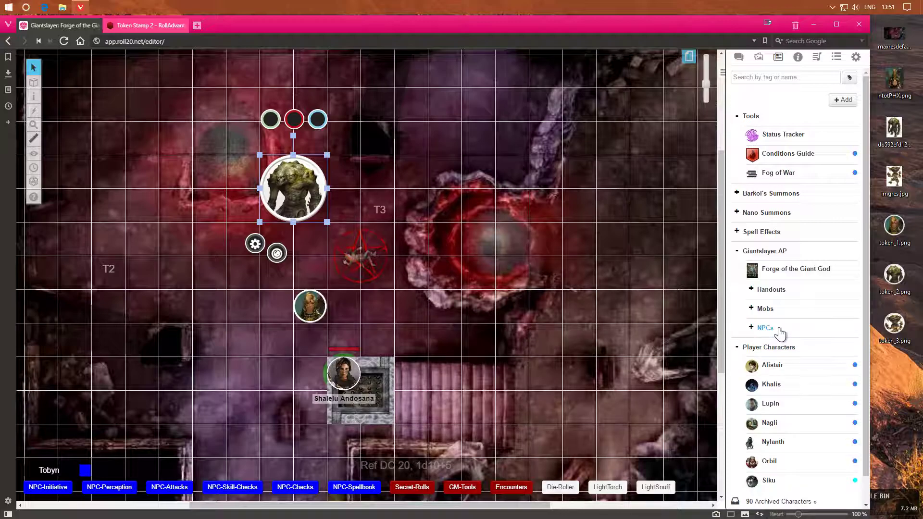
left_click(778, 328)
right_click(768, 330)
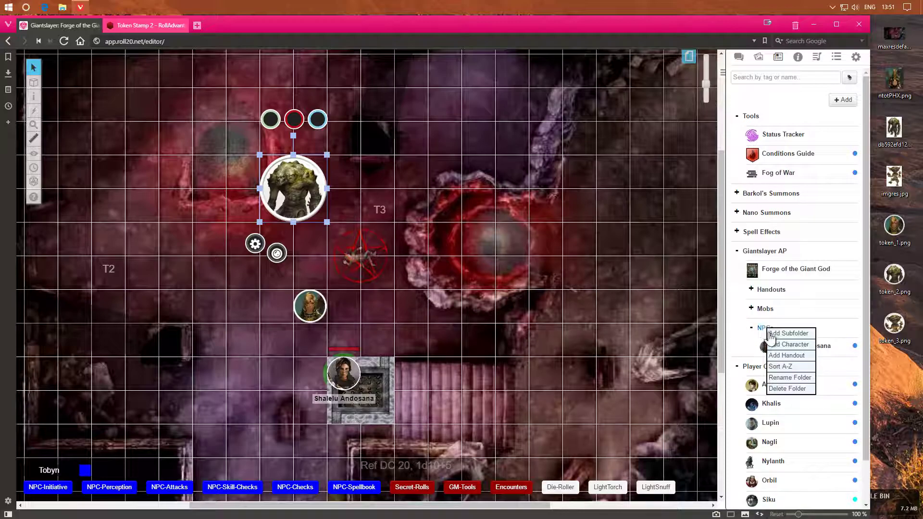
left_click(779, 345)
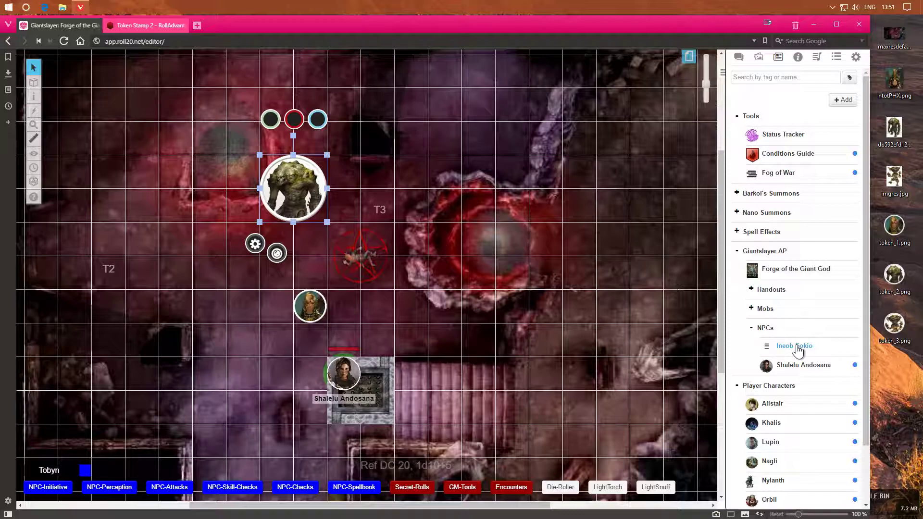
Step: Open the character sheet of the new NPCs folder entry and collapse its announcements
left_click(796, 347)
left_click(313, 113)
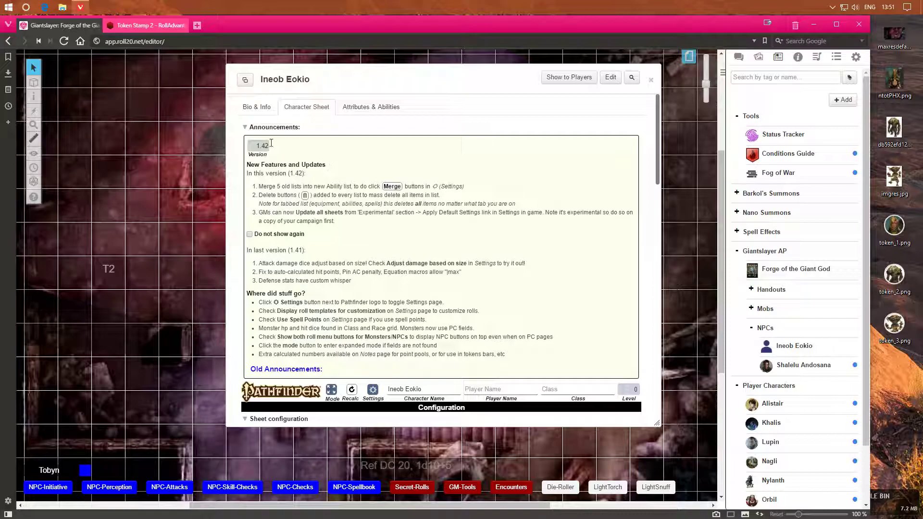
left_click(246, 128)
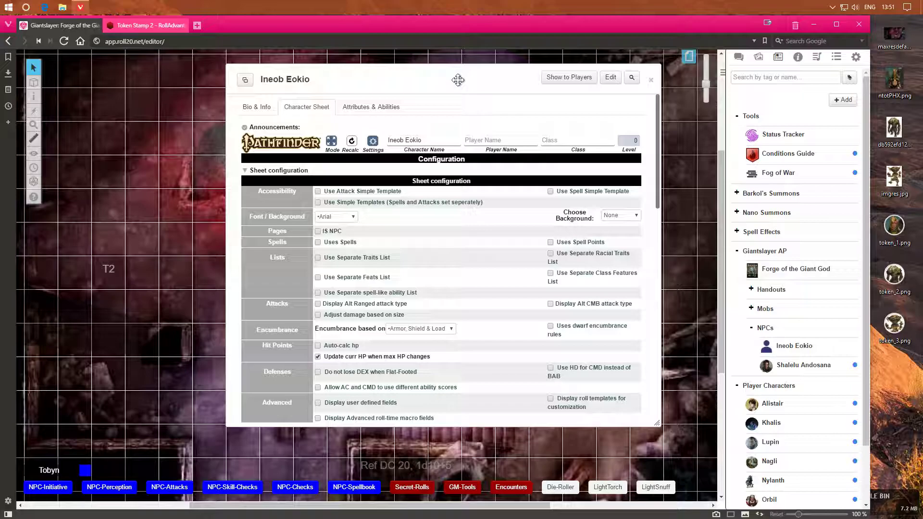
Step: Mark the new character as an NPC in the sheet configuration and return to its NPC page
left_click_drag(458, 80, 500, 89)
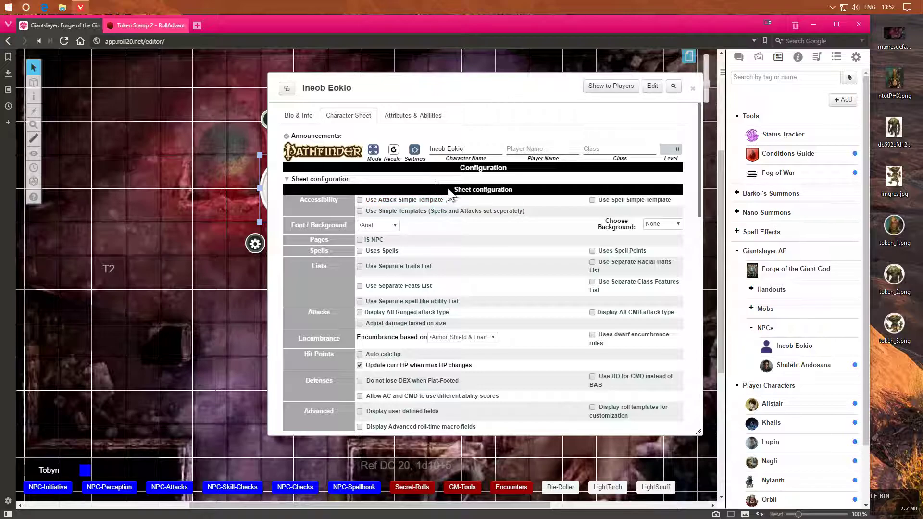
left_click(359, 240)
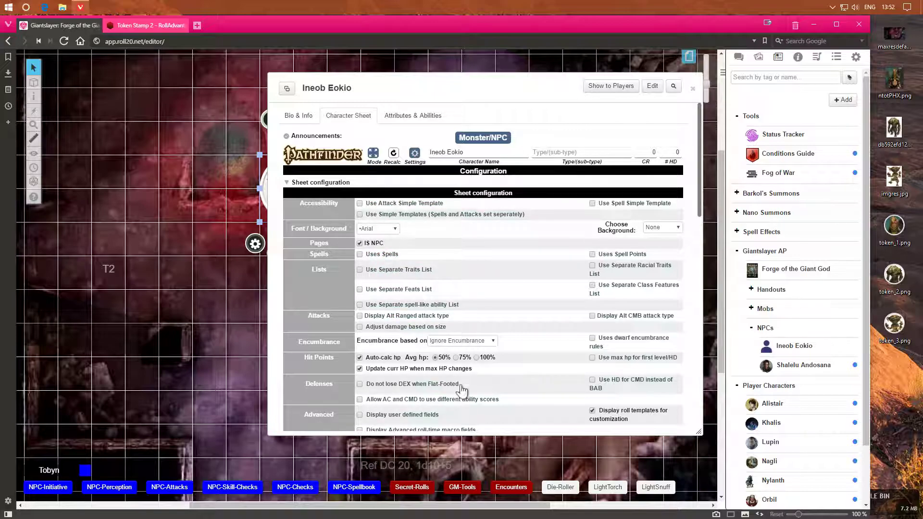
left_click(407, 163)
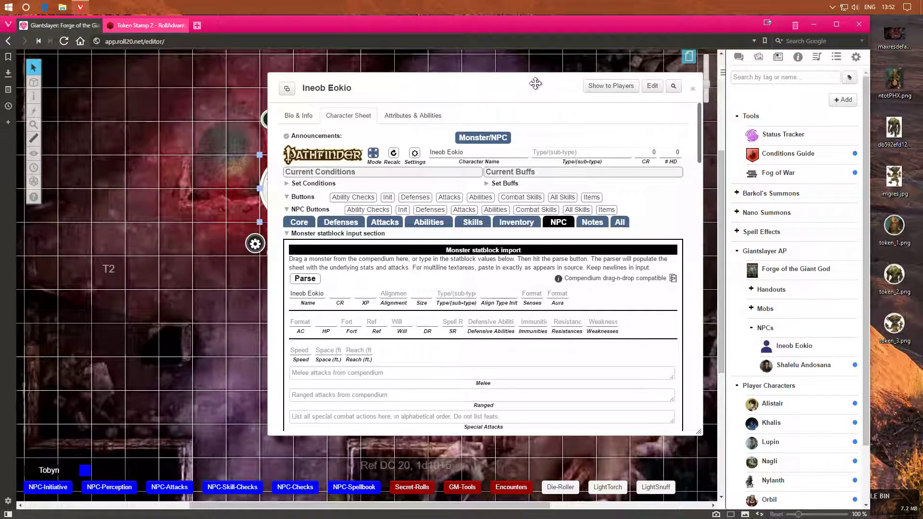
Step: Make room beside the character sheet and search the Pathfinder compendium for "ettin"
left_click_drag(543, 83, 516, 78)
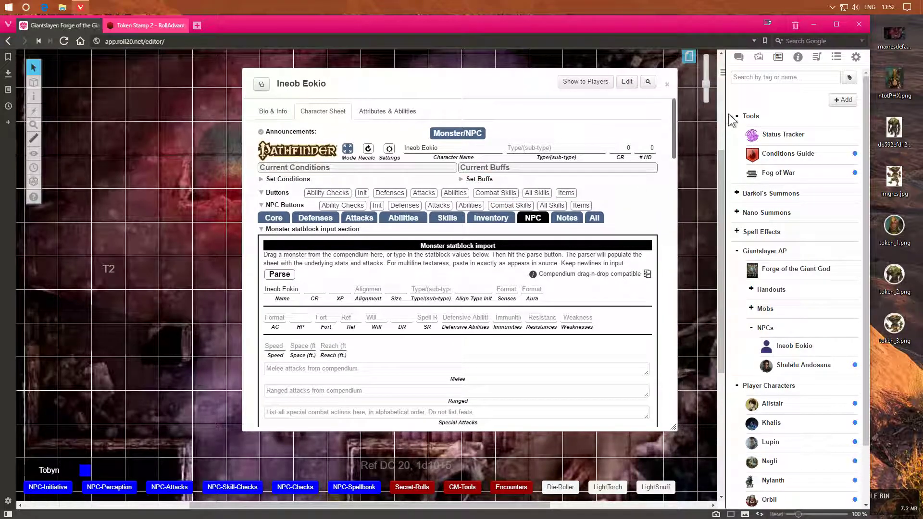
left_click_drag(500, 82, 448, 82)
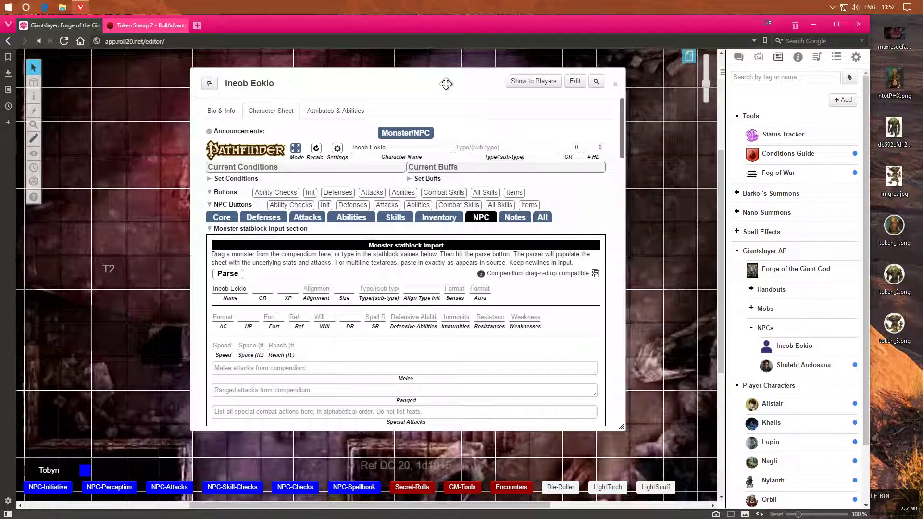
left_click(797, 57)
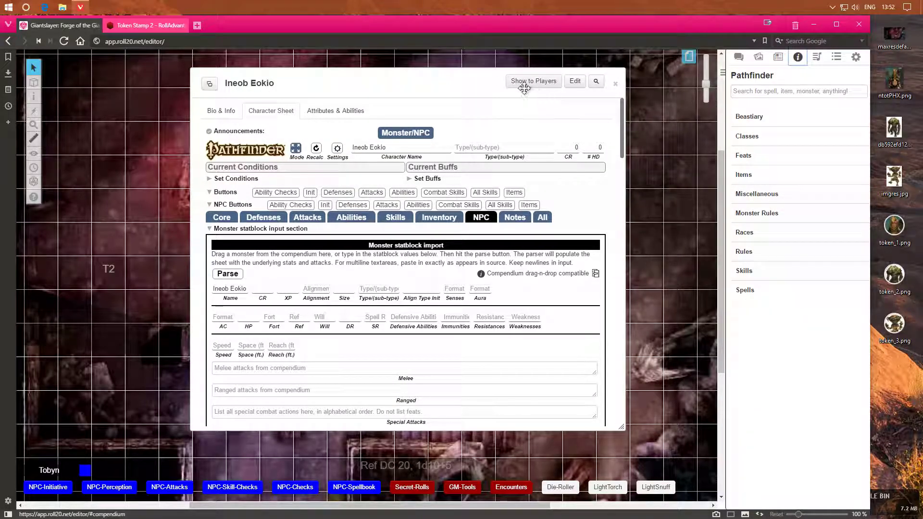
left_click_drag(478, 79, 427, 89)
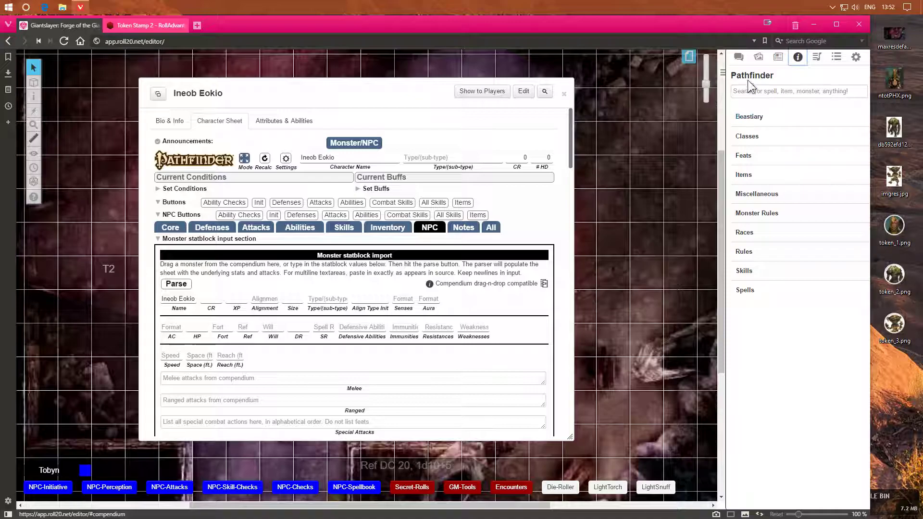
left_click(748, 91)
type("ettin")
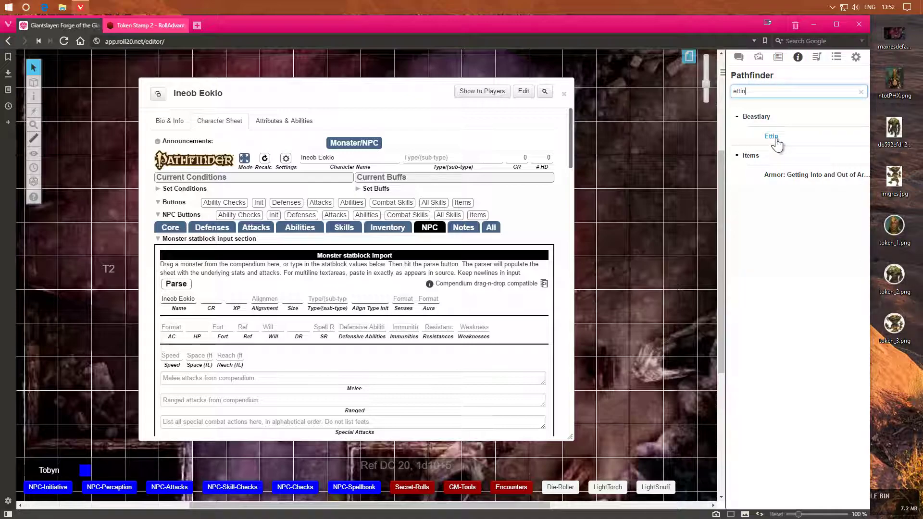
Step: Import the Ettin bestiary entry into the sheet's monster statblock section and parse it into the NPC stats
left_click_drag(773, 139, 490, 289)
scroll(316, 327, "down", 5)
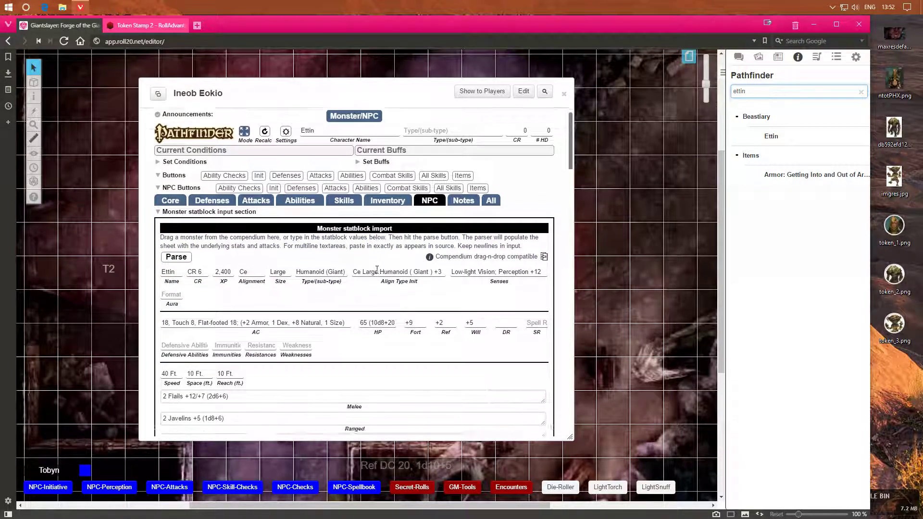
scroll(359, 248, "up", 2)
scroll(360, 248, "up", 1)
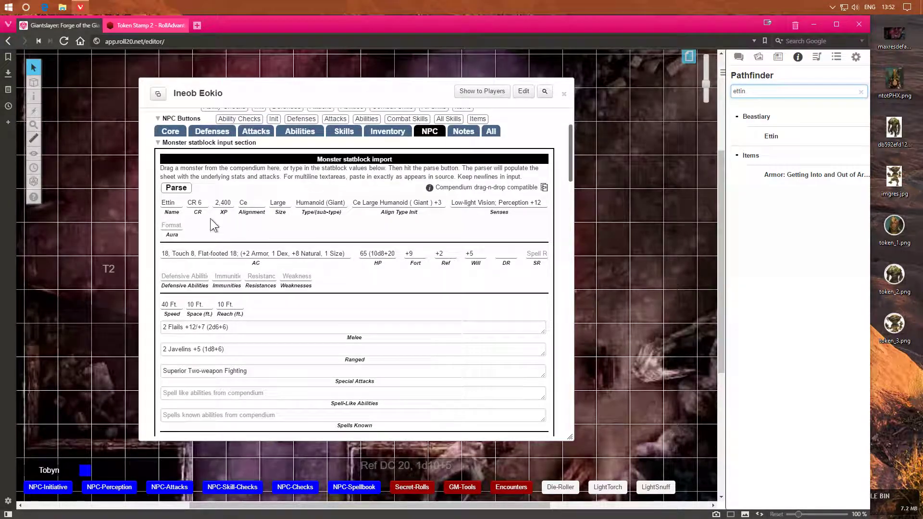
left_click(176, 187)
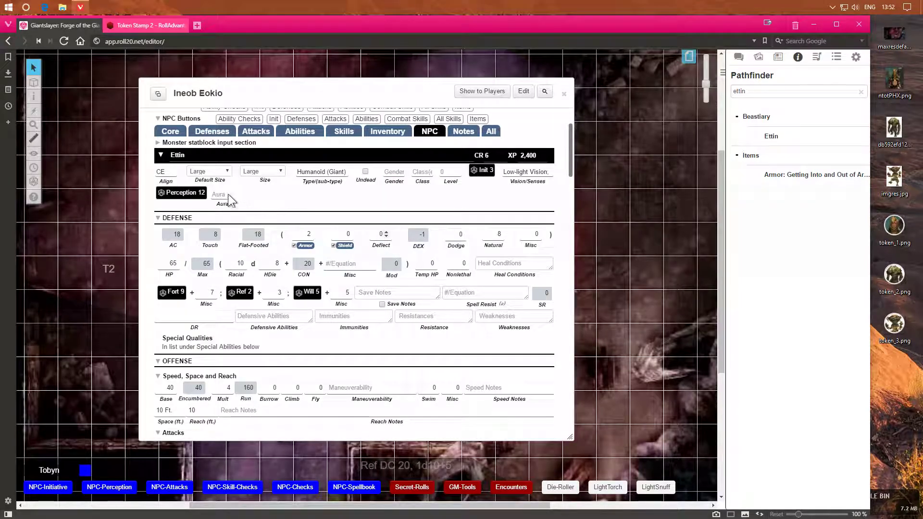
left_click(157, 144)
left_click(157, 144)
Step: Set the damage type to P for the 2 Javelins attack and B for the 2 Flails attack
scroll(257, 283, "down", 2)
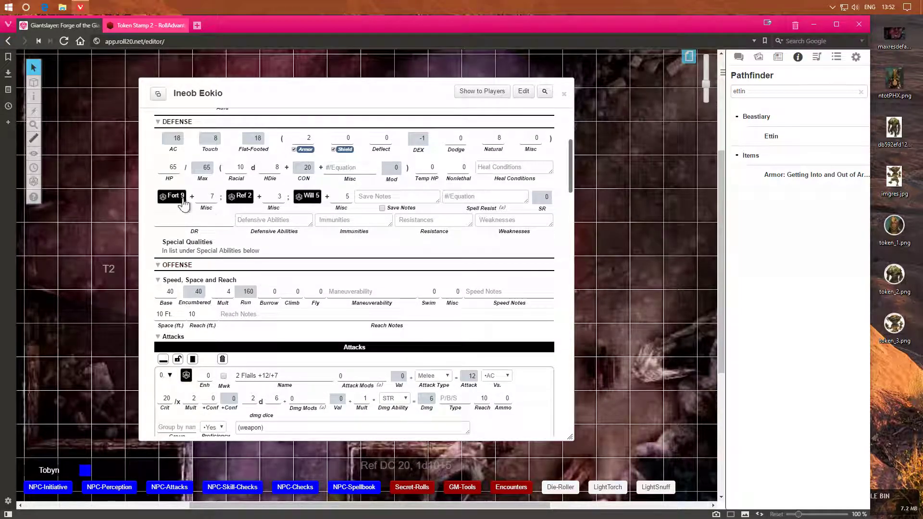
scroll(302, 237, "down", 2)
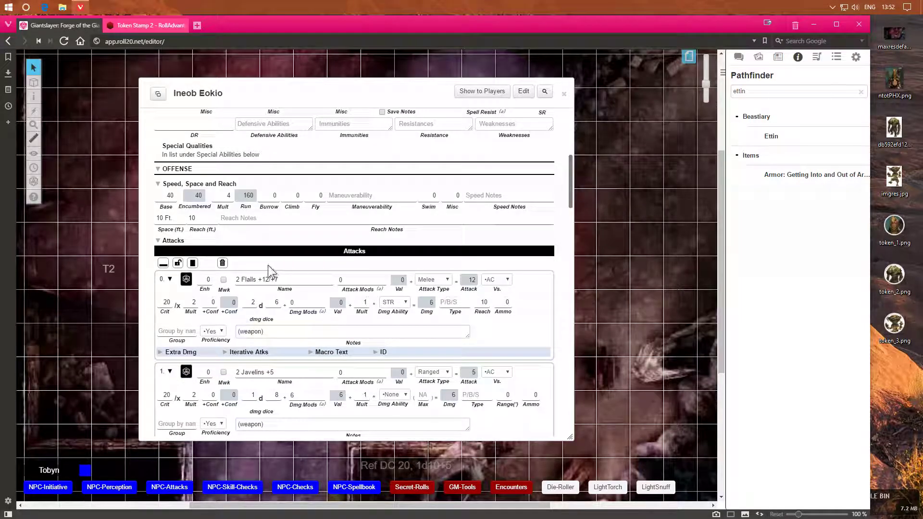
scroll(299, 299, "down", 2)
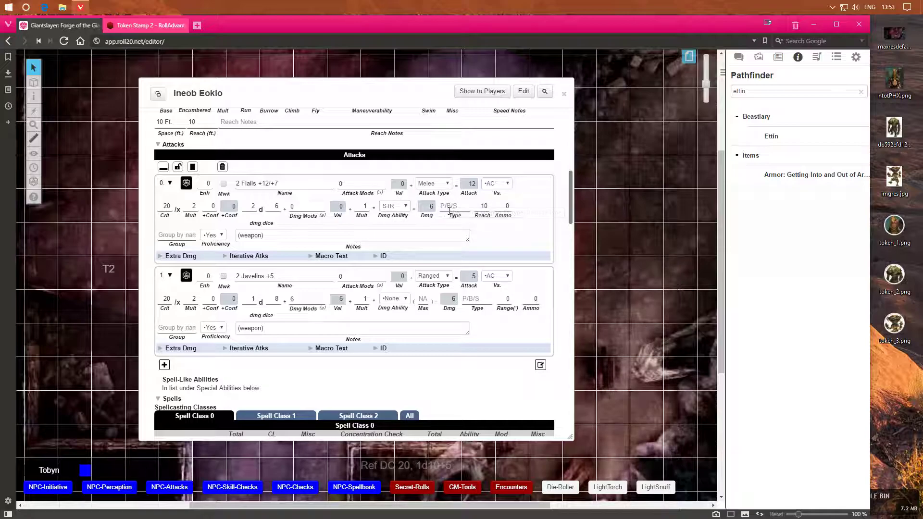
left_click(468, 297)
type("P")
left_click(453, 206)
type("B")
Step: Compare the imported values in the monster statblock input section with the parsed Ettin stats, leaving that section collapsed
scroll(413, 335, "down", 2)
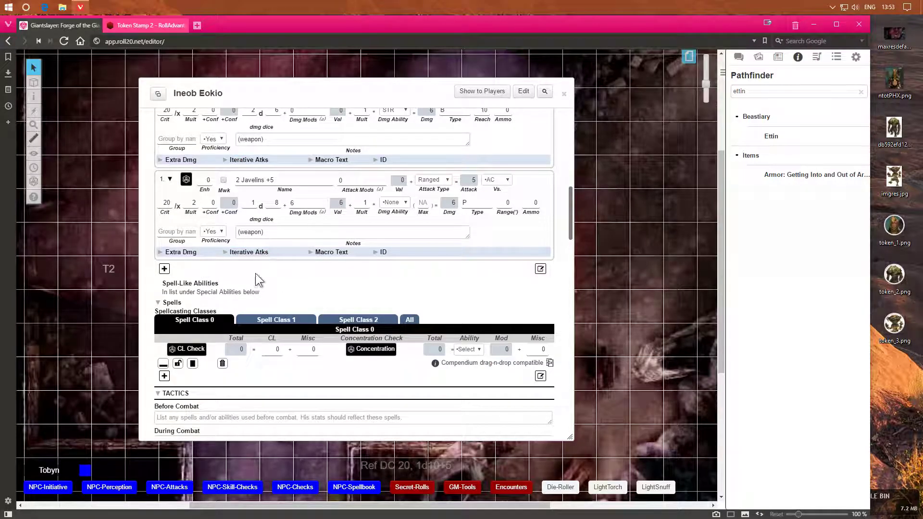
scroll(307, 269, "up", 1)
scroll(313, 260, "up", 15)
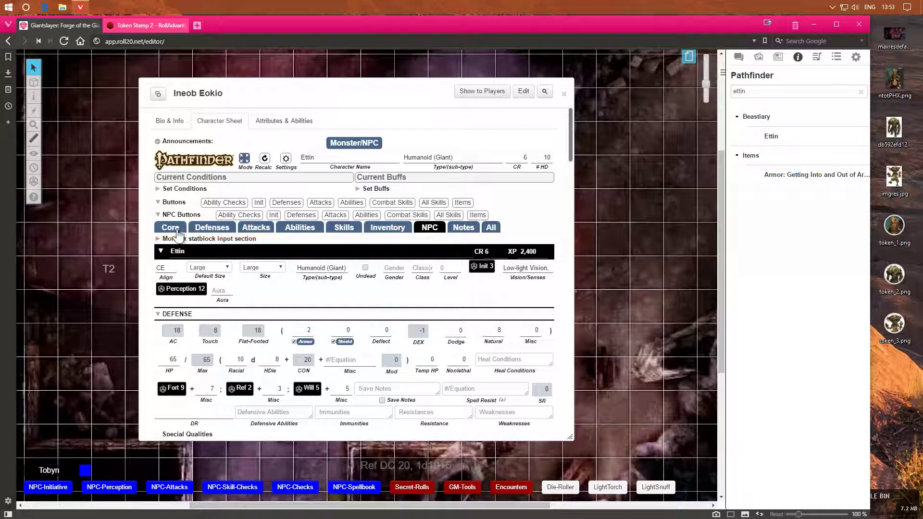
left_click(159, 239)
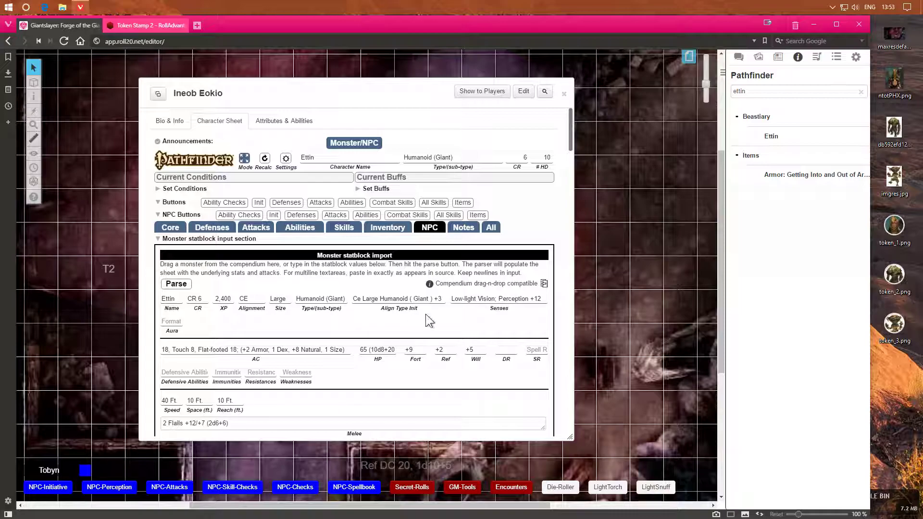
scroll(340, 307, "down", 10)
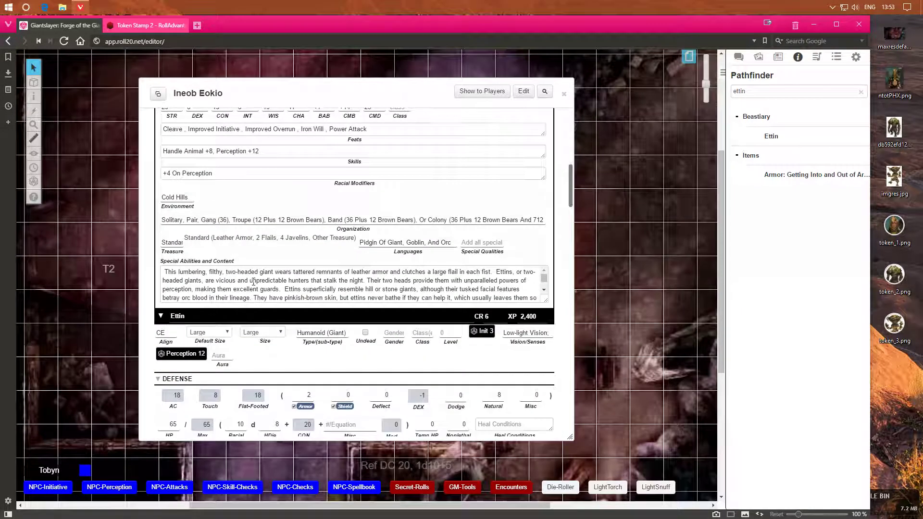
scroll(191, 330, "down", 5)
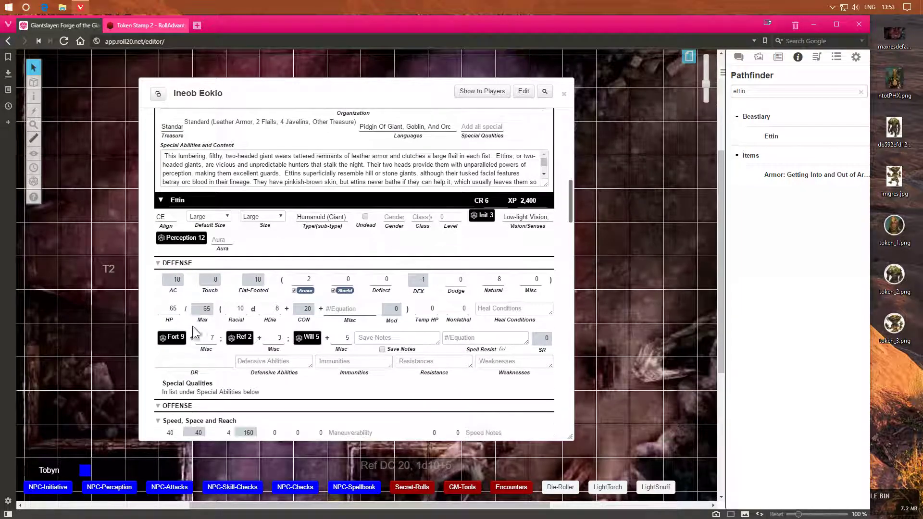
scroll(268, 306, "up", 10)
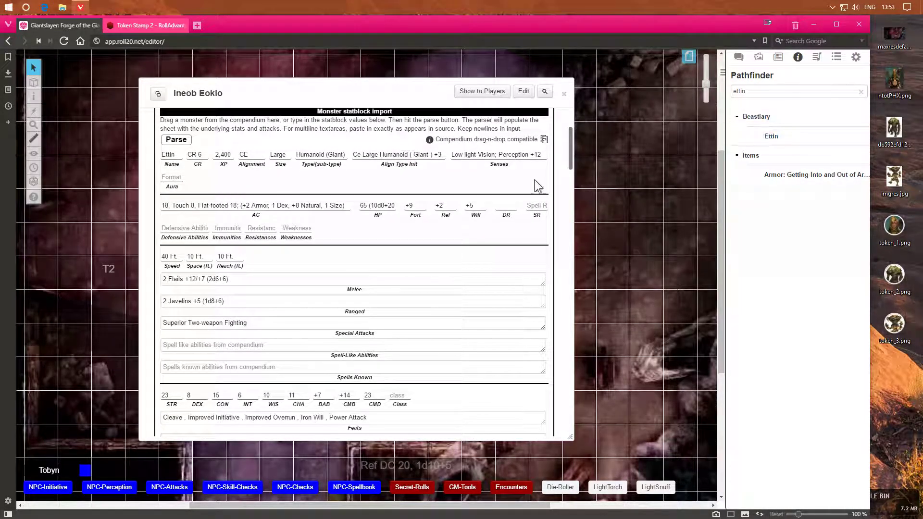
scroll(280, 269, "up", 2)
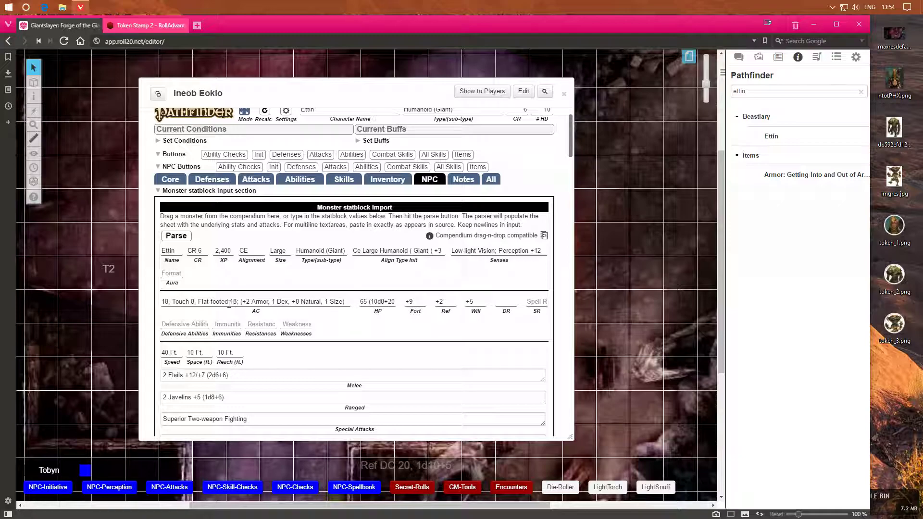
scroll(298, 289, "down", 4)
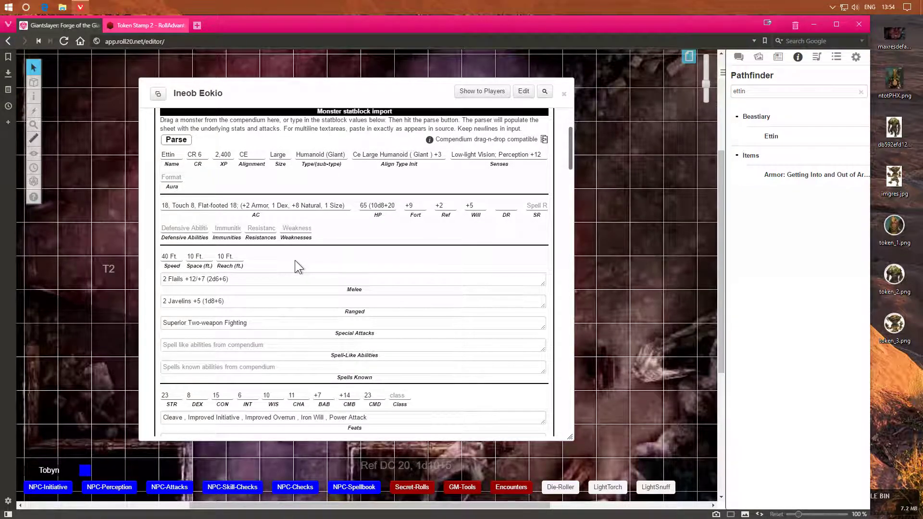
scroll(293, 263, "down", 3)
scroll(182, 240, "up", 4)
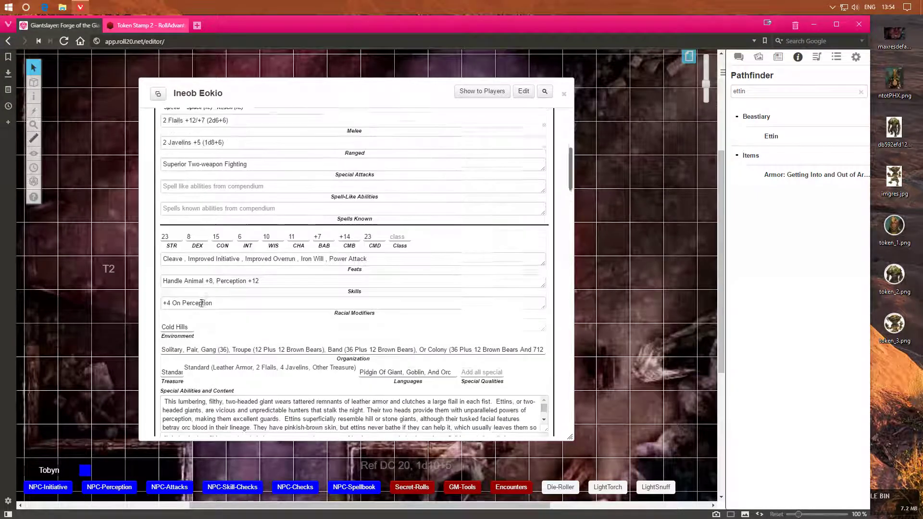
scroll(172, 224, "up", 5)
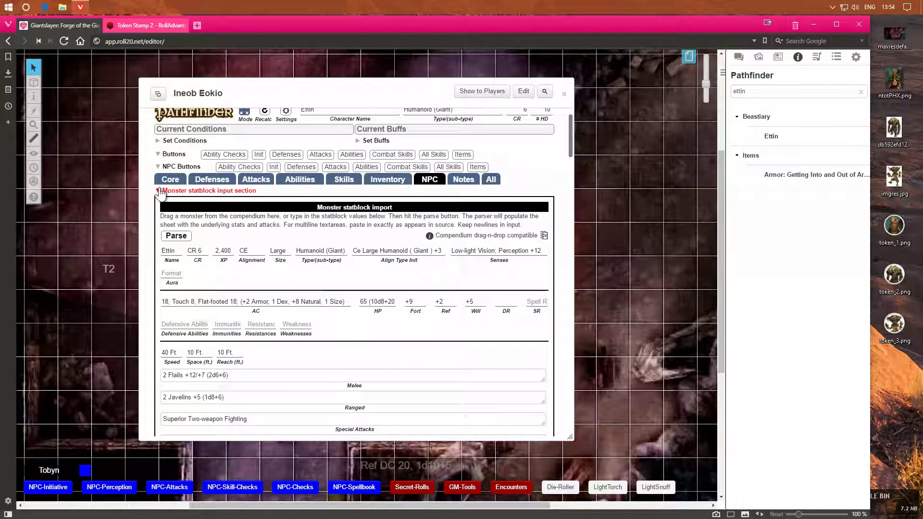
left_click(159, 191)
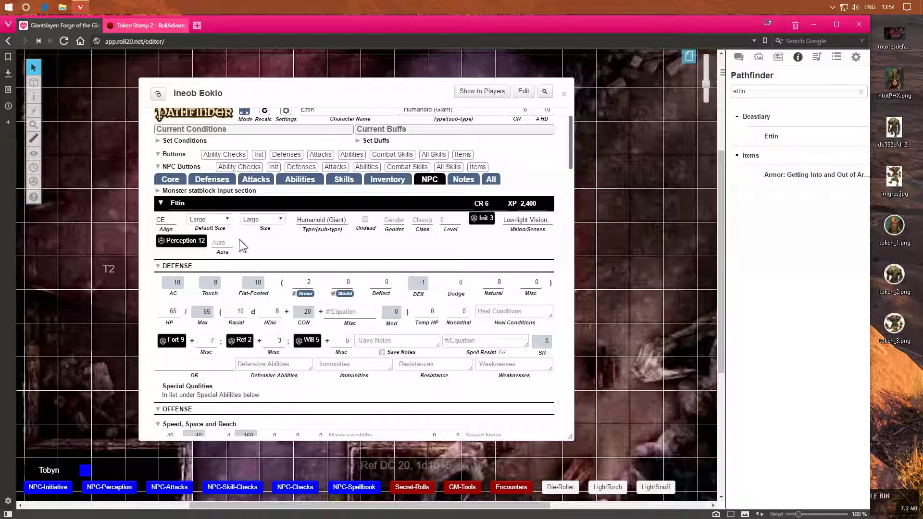
scroll(317, 233, "up", 1)
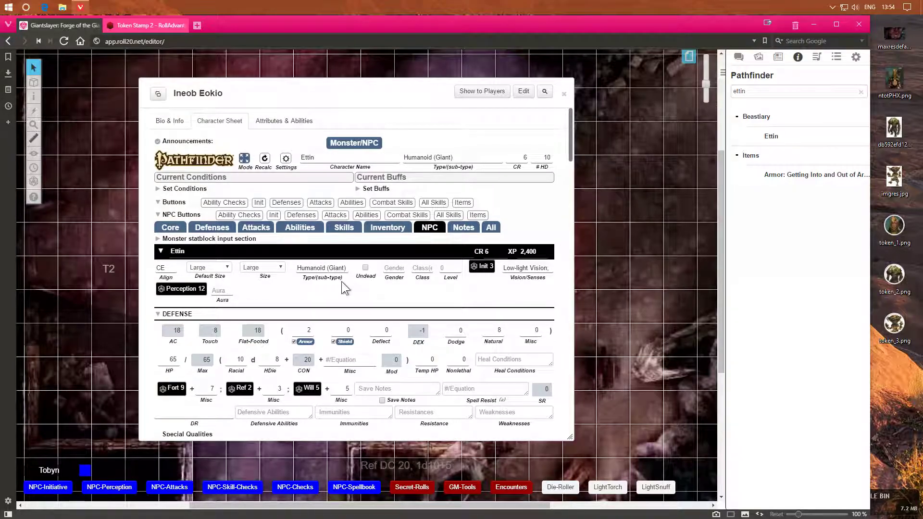
scroll(345, 288, "down", 1)
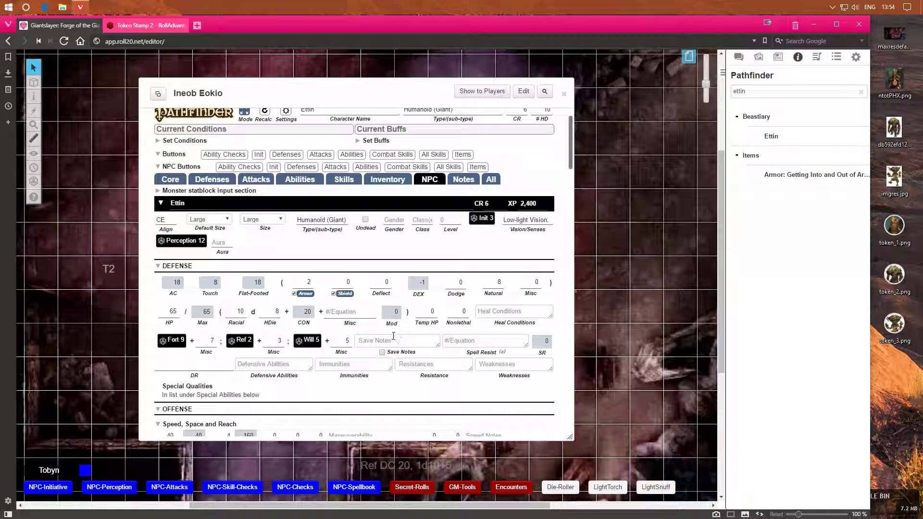
scroll(394, 336, "up", 1)
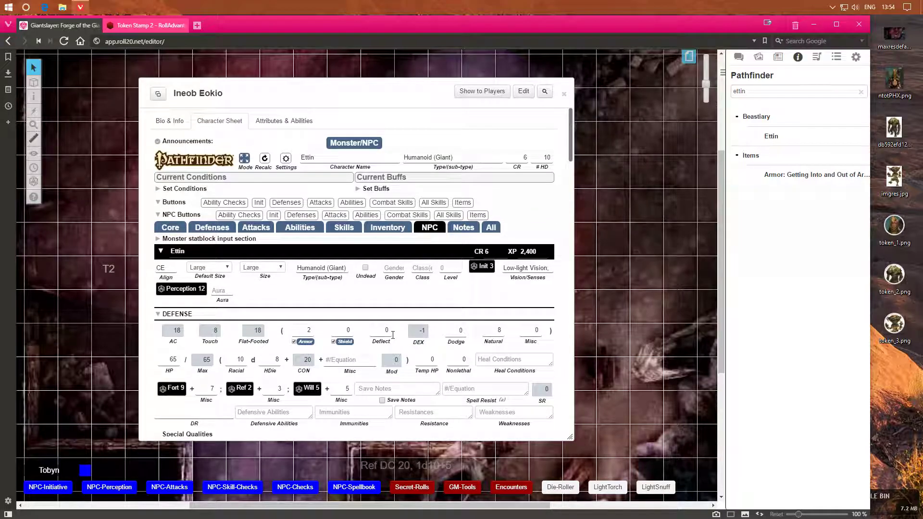
Step: Compare the Ettin character sheet's compact and expanded modes, leaving the sheet in expanded mode
left_click(244, 158)
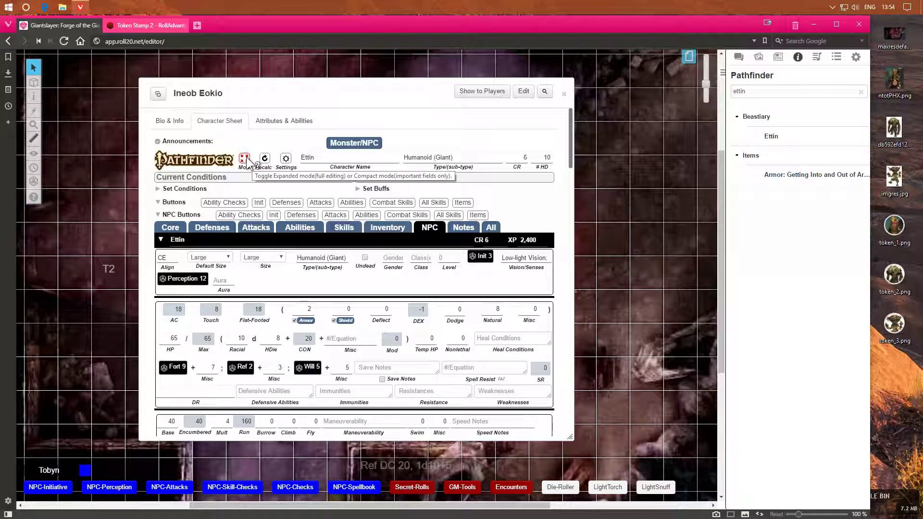
left_click(246, 159)
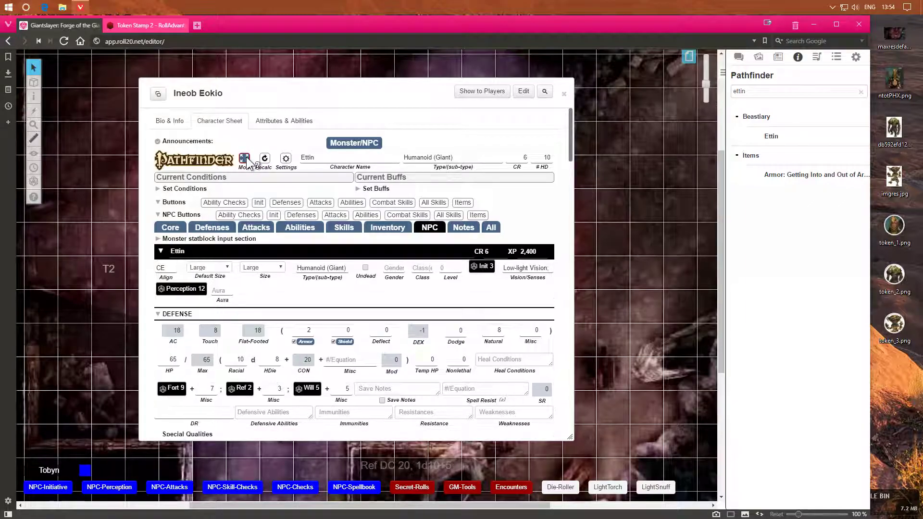
scroll(307, 278, "down", 2)
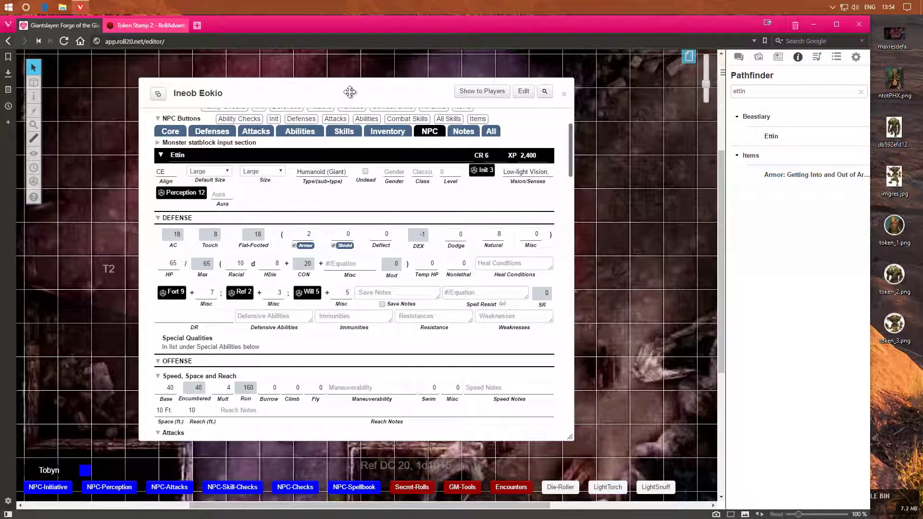
Step: Shift the character sheet aside, show the Journal, and move the Ettin token to open floor clear of the sheet
left_click_drag(350, 92, 491, 97)
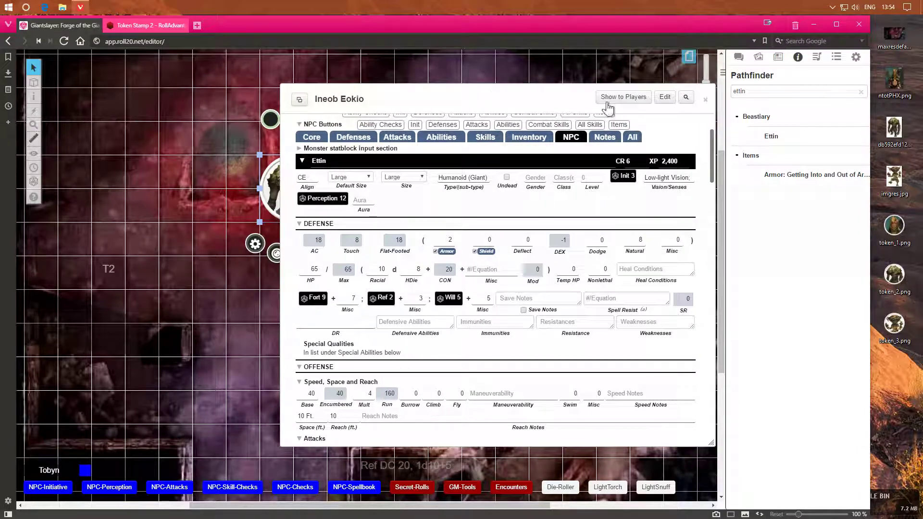
left_click(778, 56)
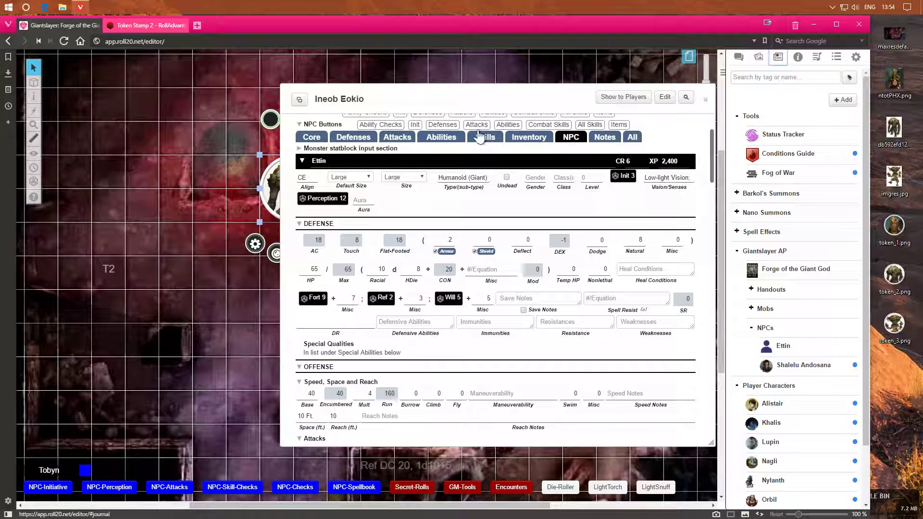
left_click_drag(273, 203, 231, 260)
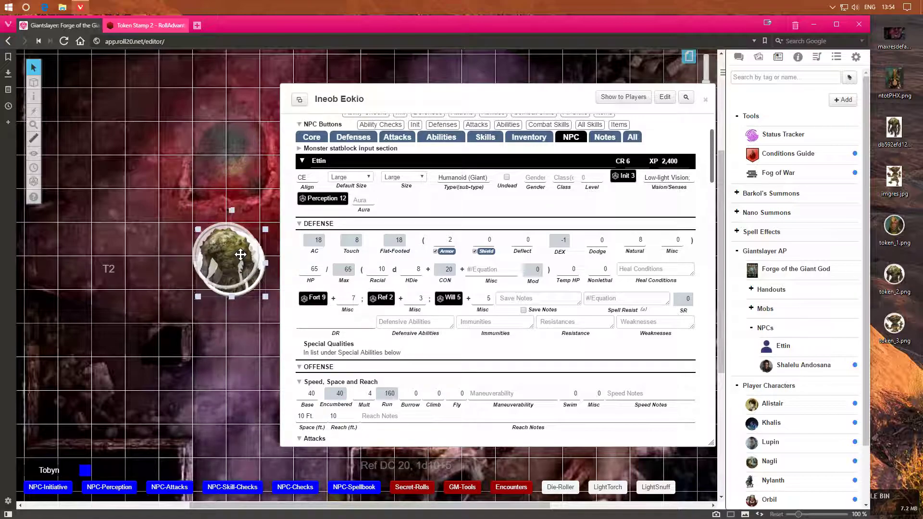
Step: Review the Ettin character's avatar, default token and permission settings, save them, and collapse the sheet away from the tokens
left_click(665, 98)
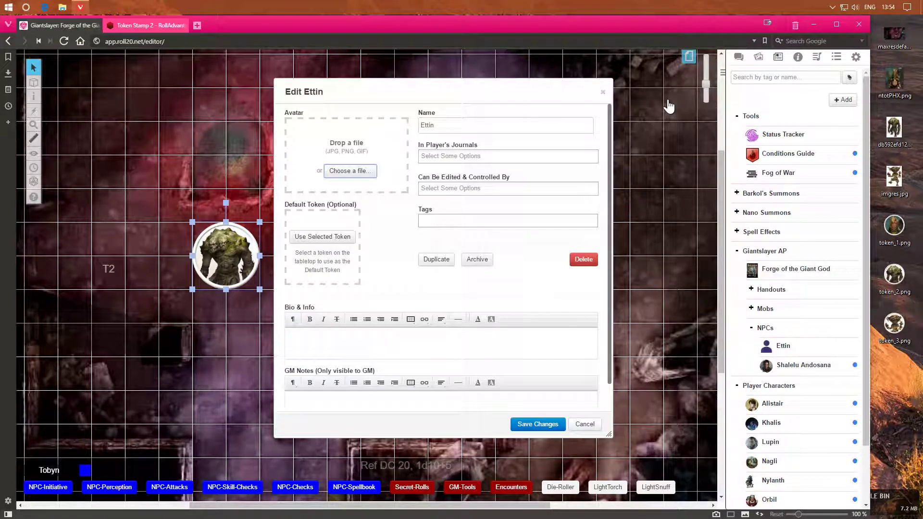
left_click_drag(462, 96, 508, 95)
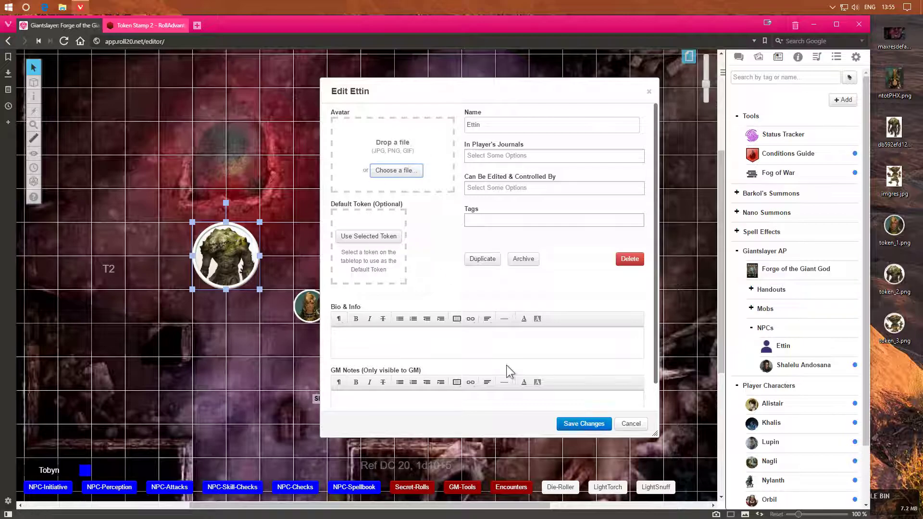
left_click(597, 424)
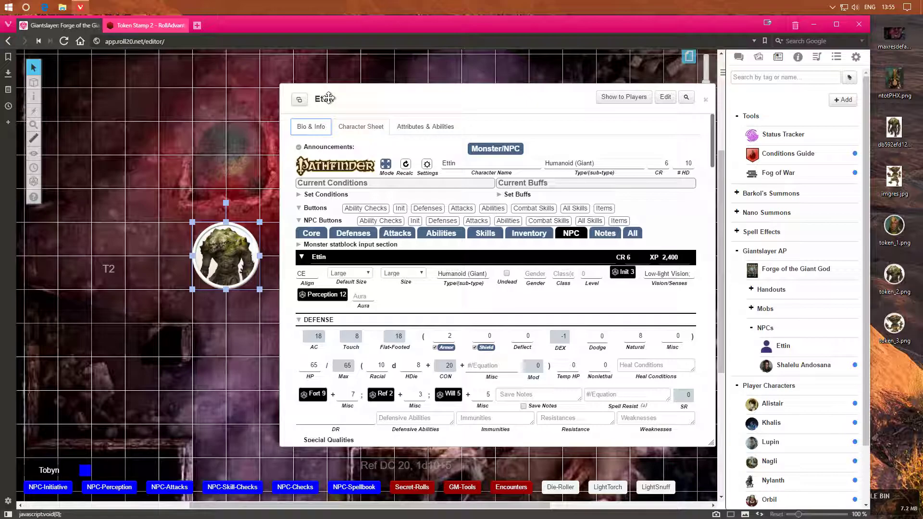
left_click_drag(328, 98, 597, 81)
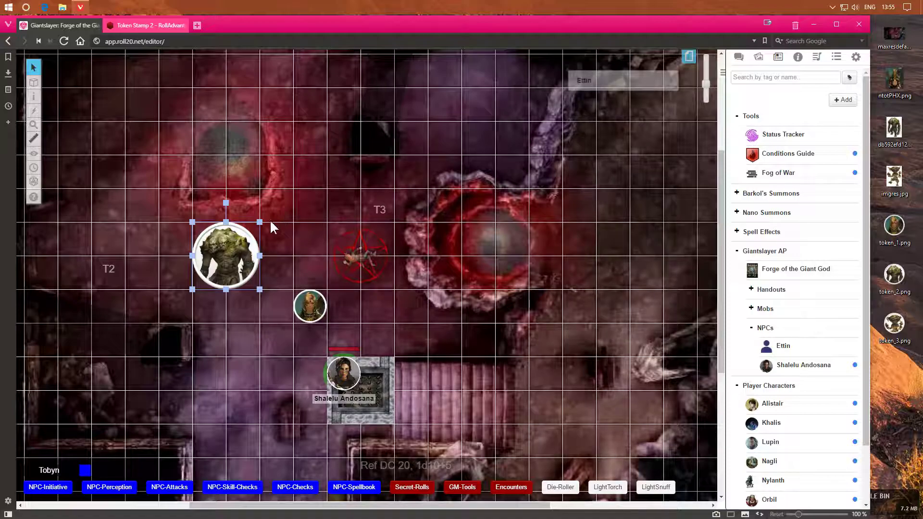
left_click(284, 221)
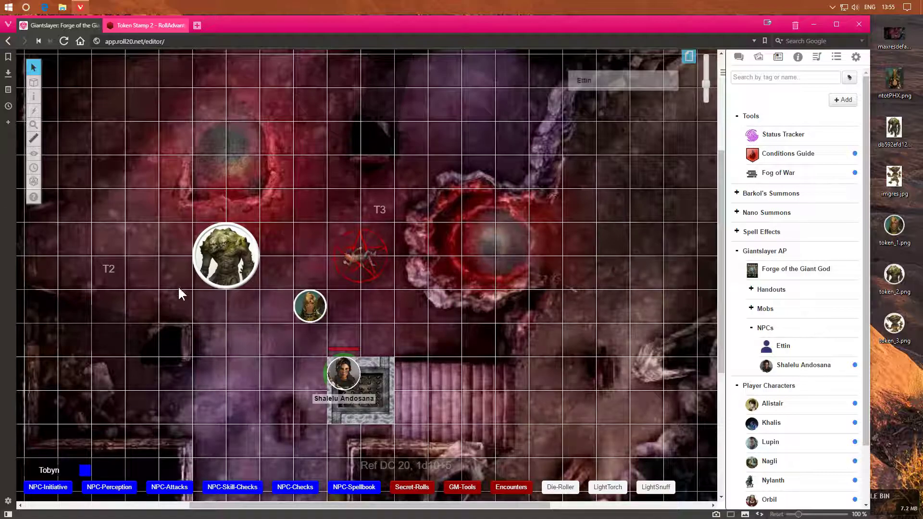
Step: Place a token on the map from the Journal's Ettin entry and inspect which character it represents
left_click_drag(788, 353, 395, 177)
left_click(404, 177)
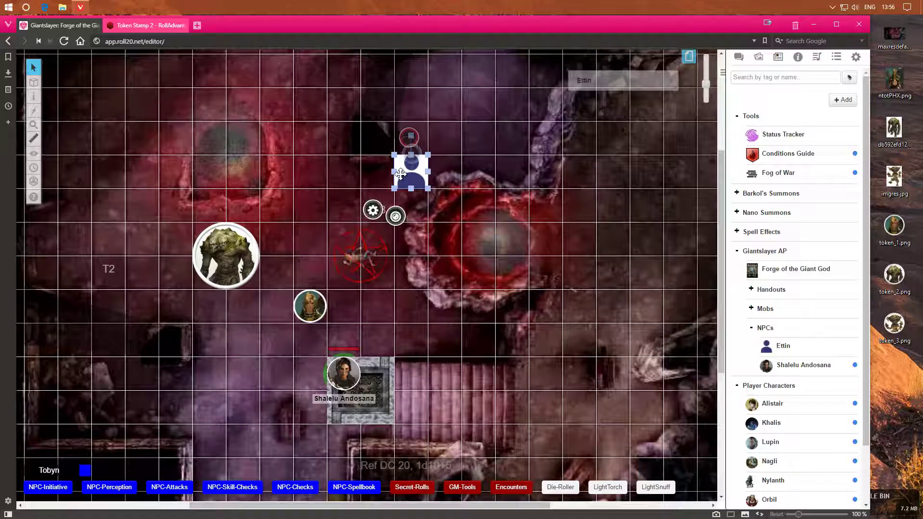
double_click(406, 183)
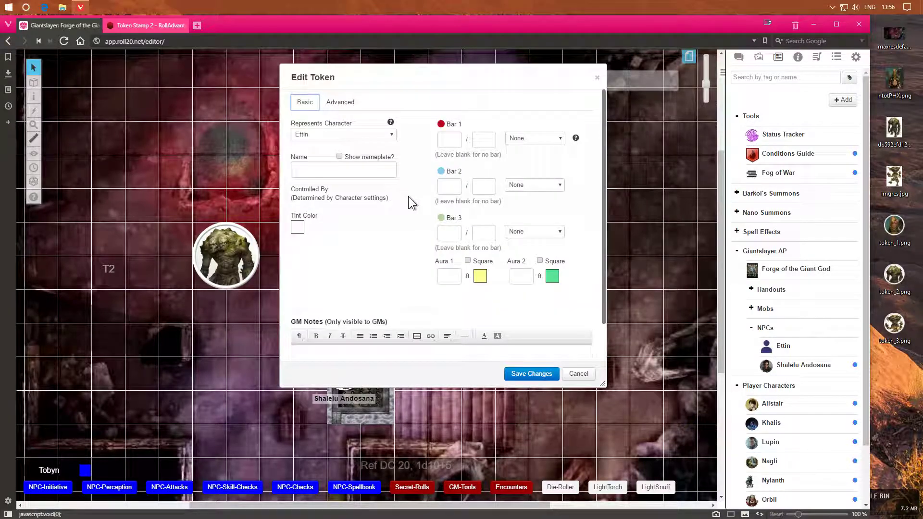
left_click(578, 374)
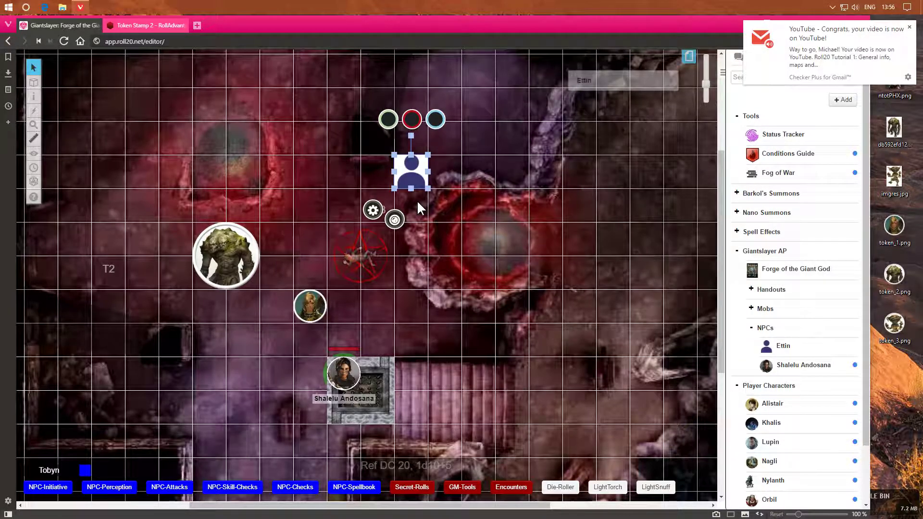
Step: Delete the placeholder Ettin token from the map
left_click(454, 226)
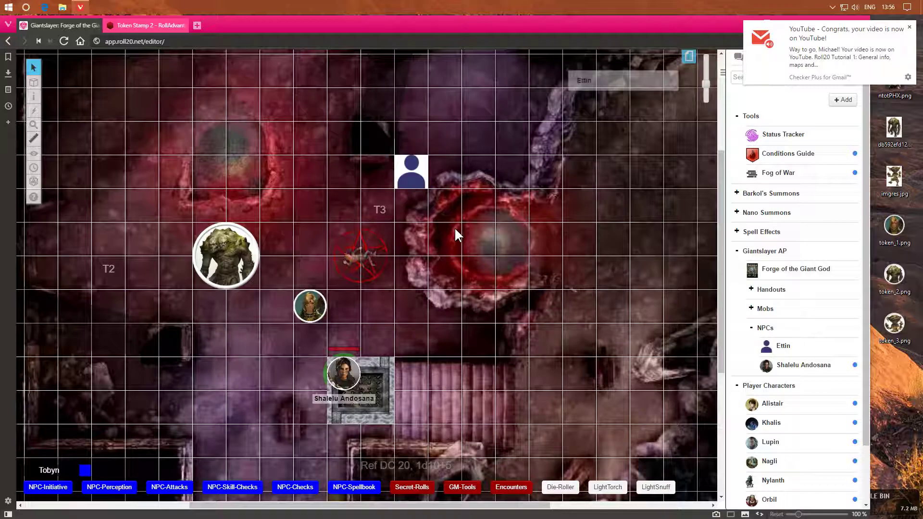
left_click(419, 179)
key("Delete")
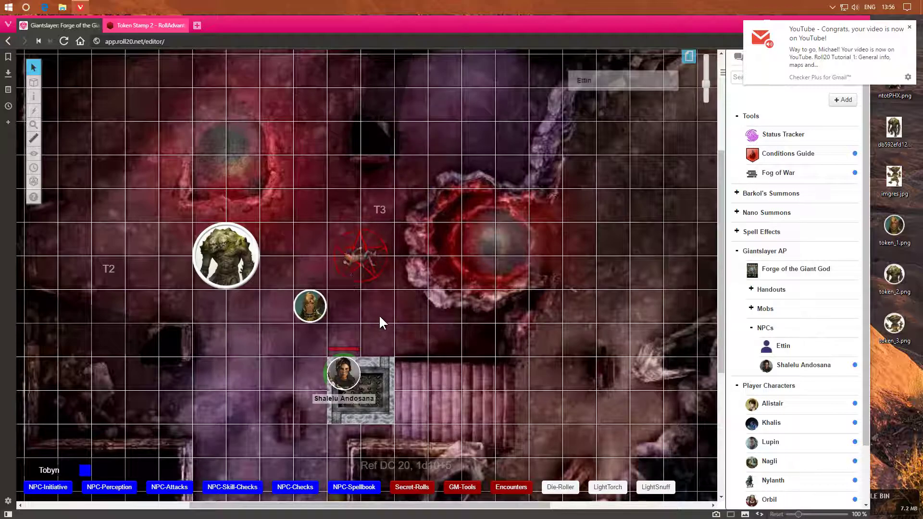
Step: Edit the round ettin artwork token and set it to represent the Ettin character
left_click(248, 252)
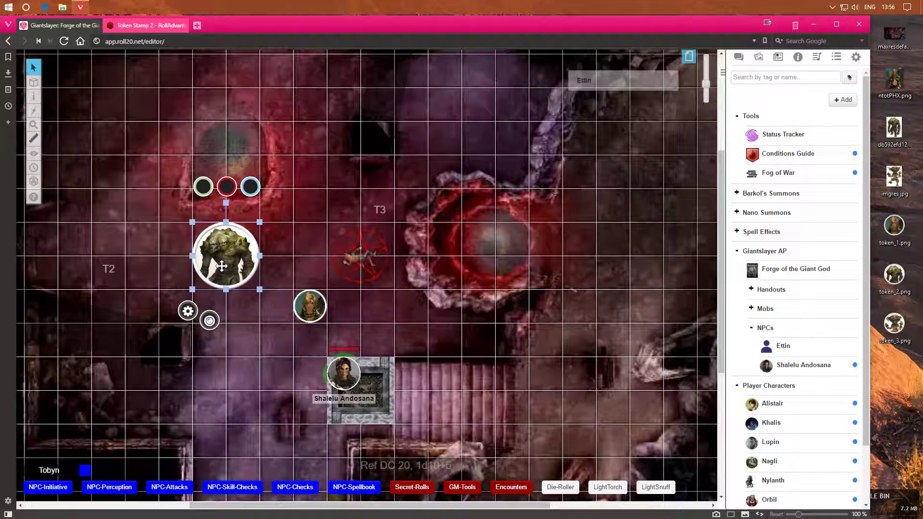
double_click(220, 263)
left_click_drag(413, 85, 413, 128)
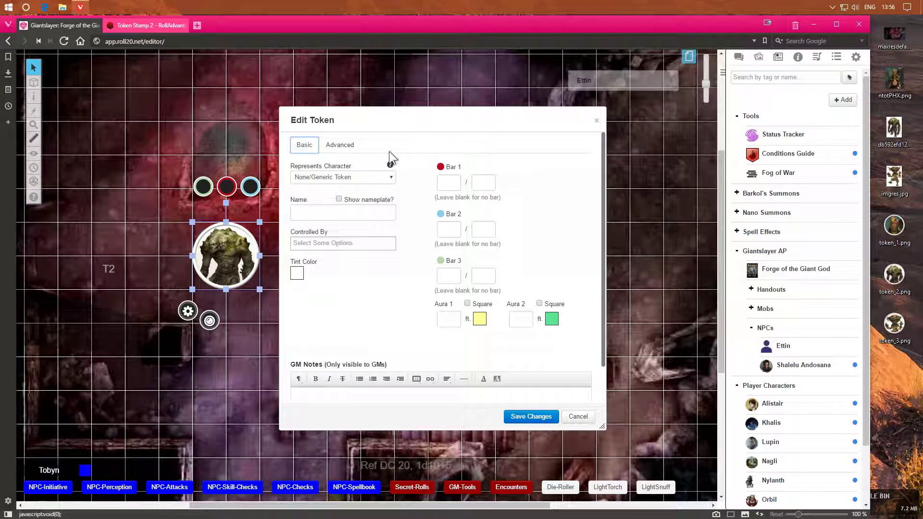
left_click(391, 177)
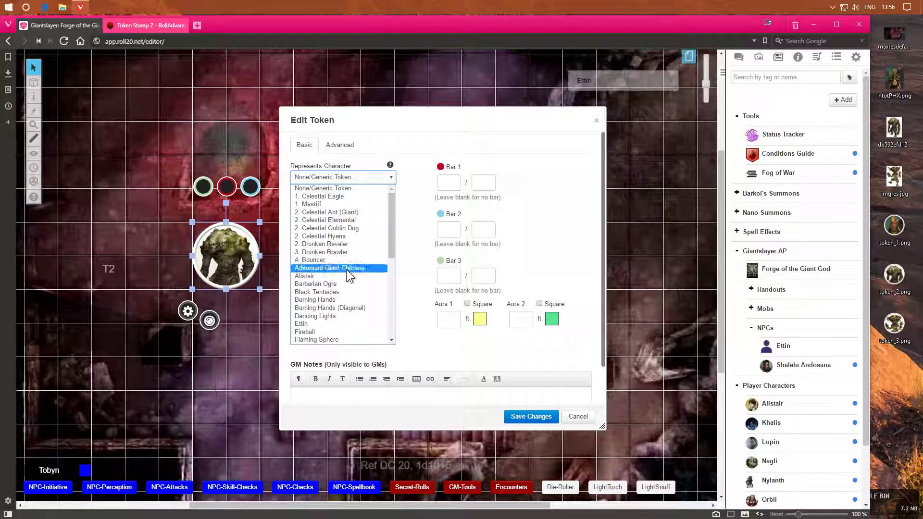
left_click(323, 324)
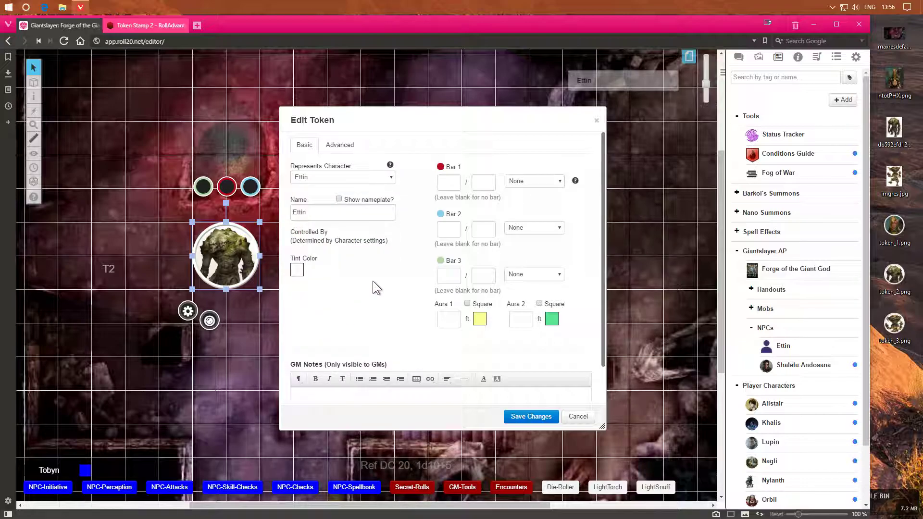
Step: Link the token's Bar 1 to the character's HP attribute
left_click(556, 184)
left_click_drag(622, 204, 621, 203)
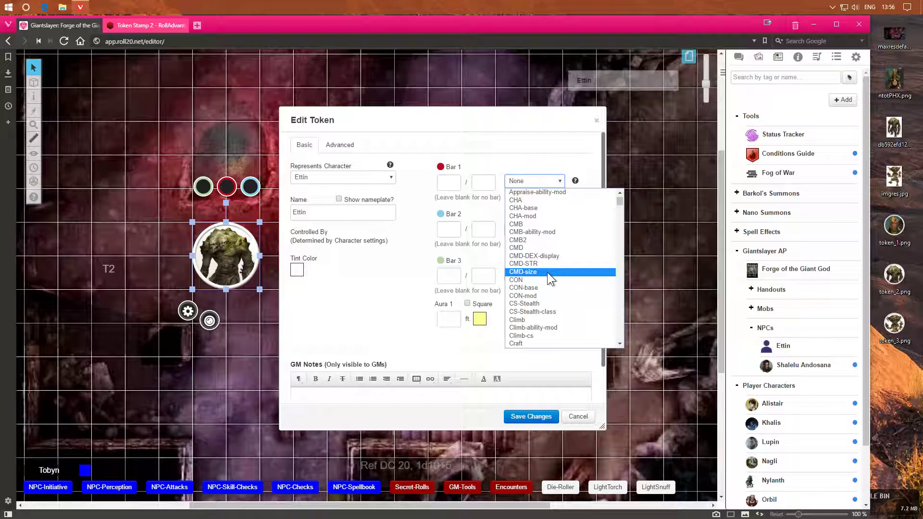
scroll(543, 264, "down", 10)
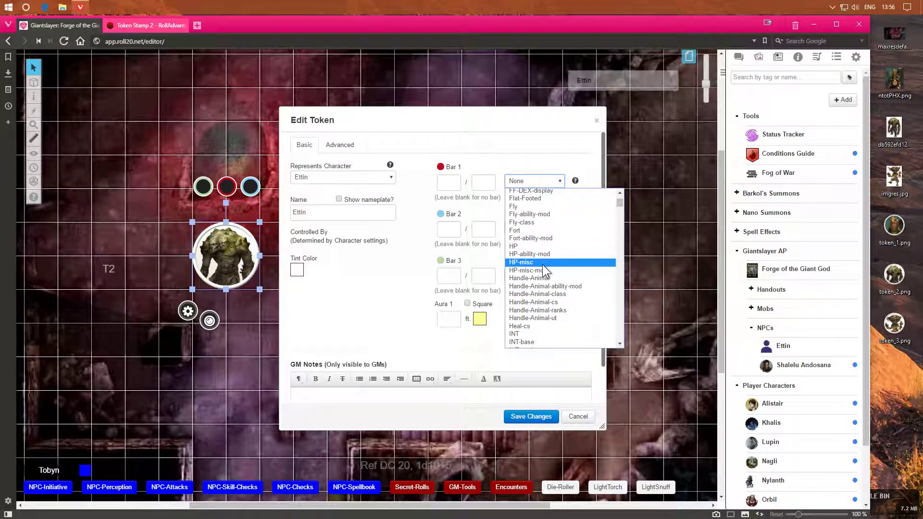
scroll(542, 264, "up", 4)
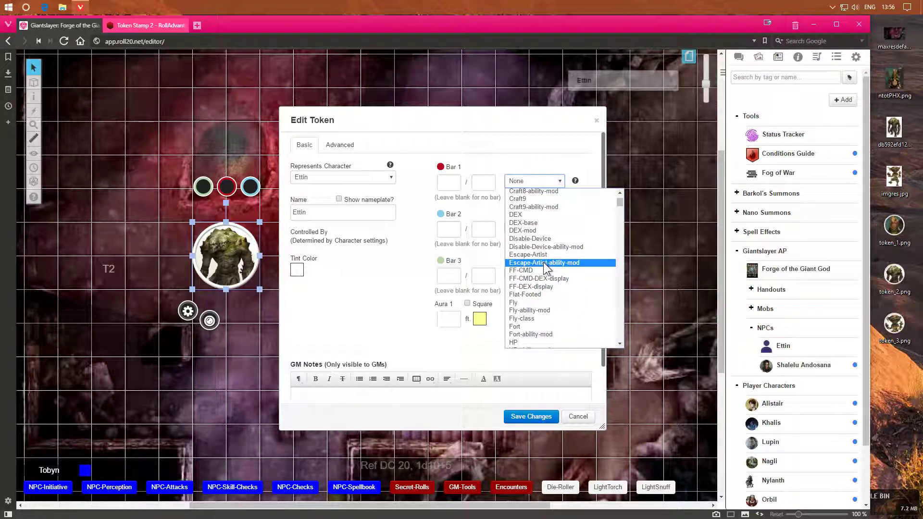
scroll(545, 267, "down", 4)
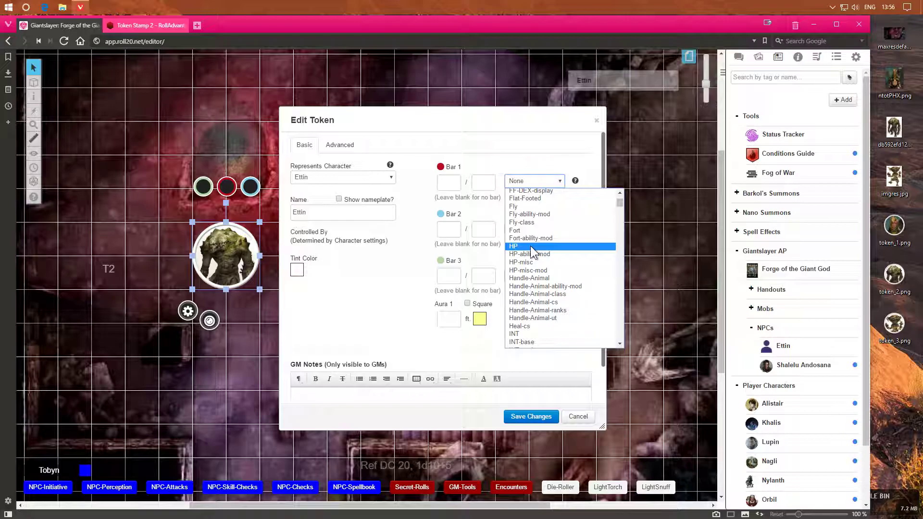
left_click(529, 246)
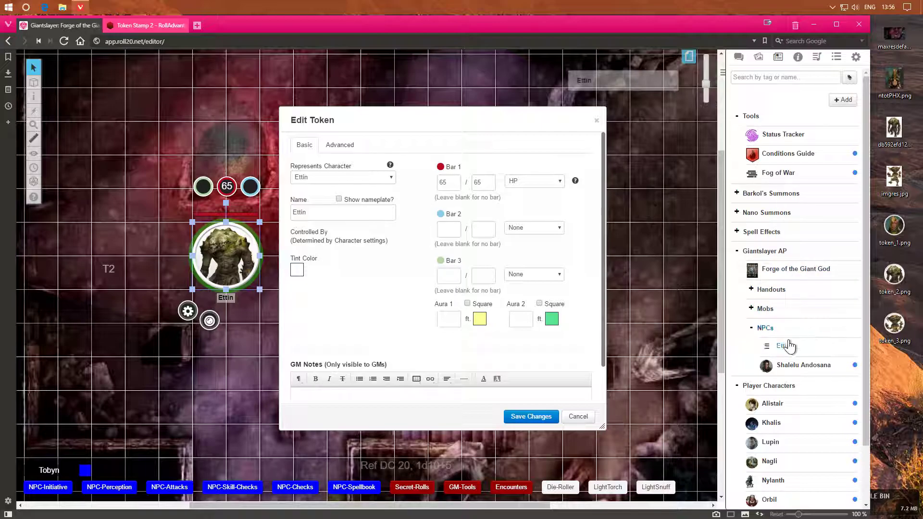
Step: Link the token's Bar 2 to the character's AC attribute
left_click_drag(778, 344, 751, 298)
left_click(543, 229)
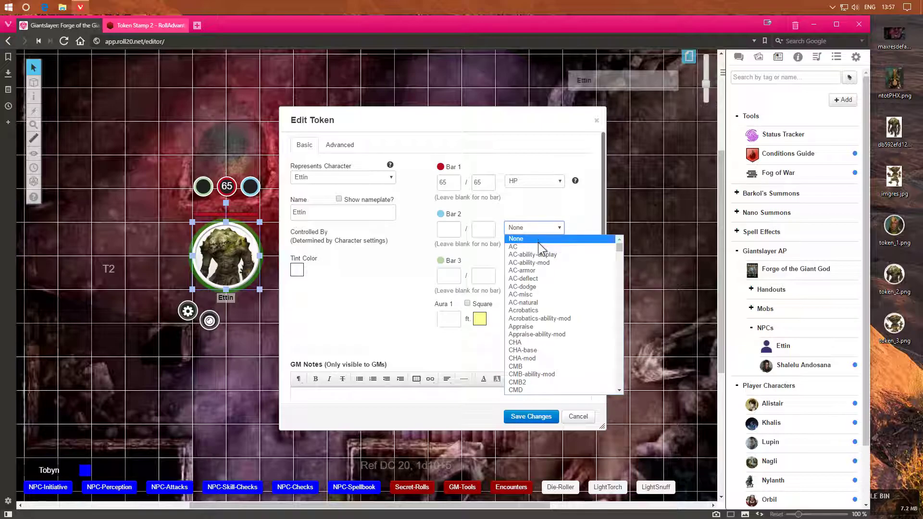
key("Return")
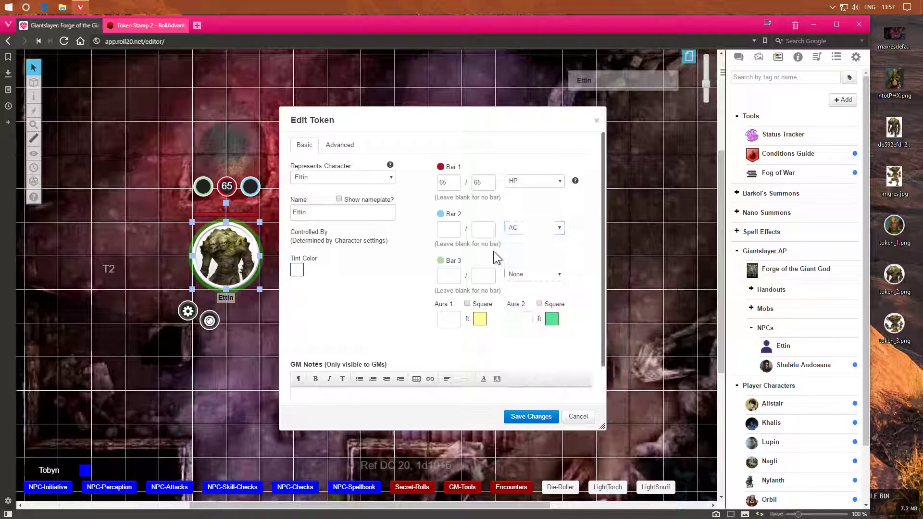
Step: Link the token's Bar 3 to the speed-base attribute and save the token settings
left_click(535, 275)
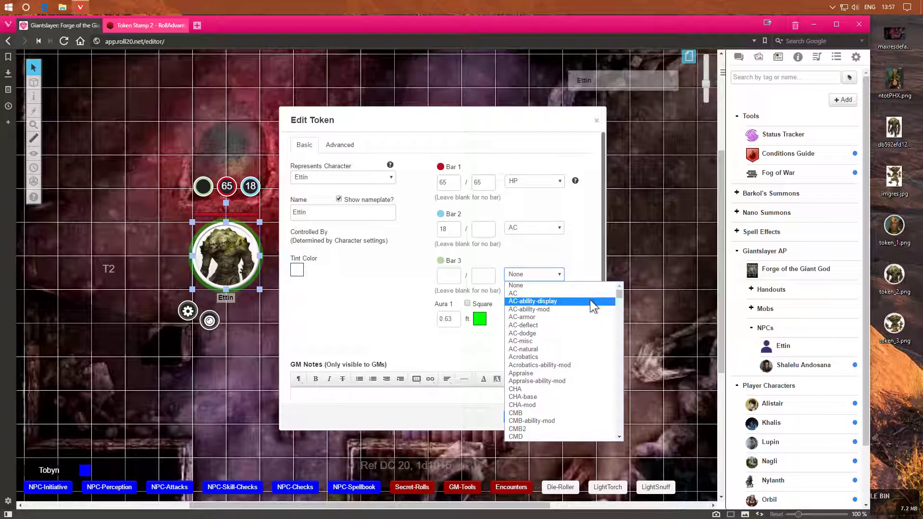
scroll(592, 300, "down", 15)
scroll(593, 299, "down", 20)
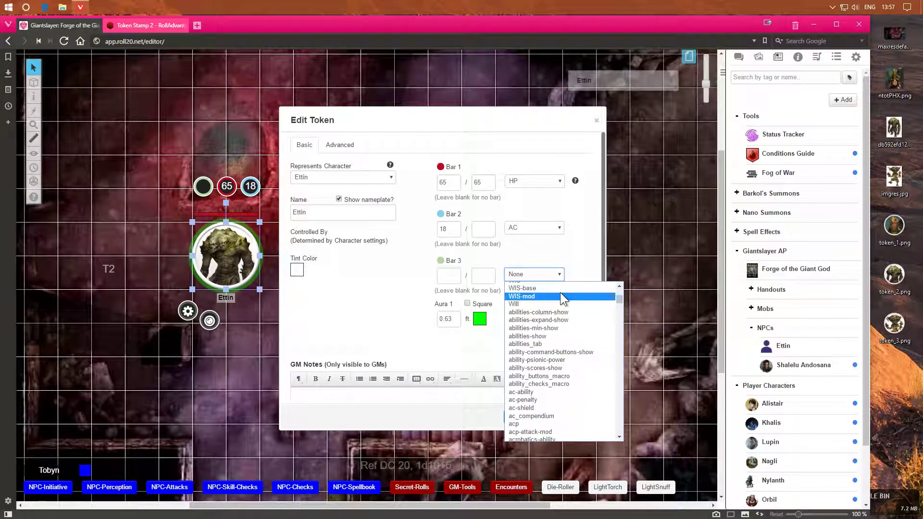
scroll(560, 293, "up", 4)
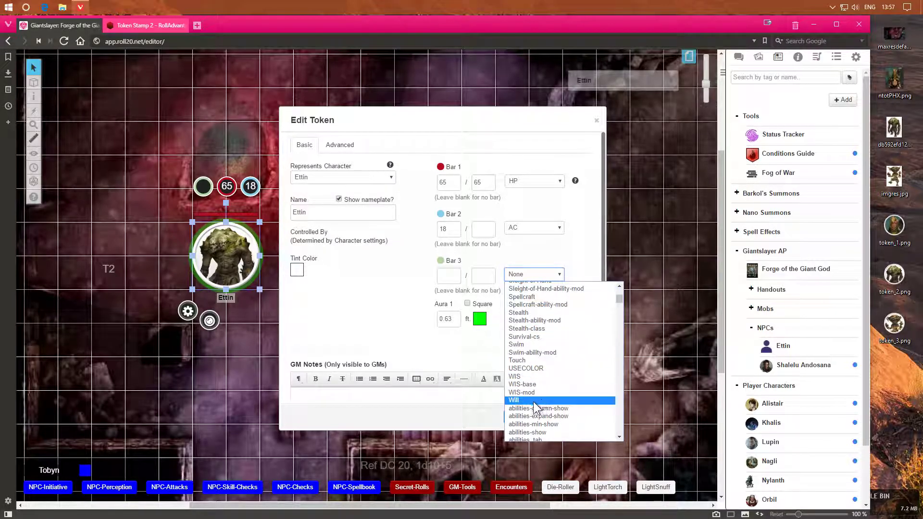
scroll(544, 397, "down", 10)
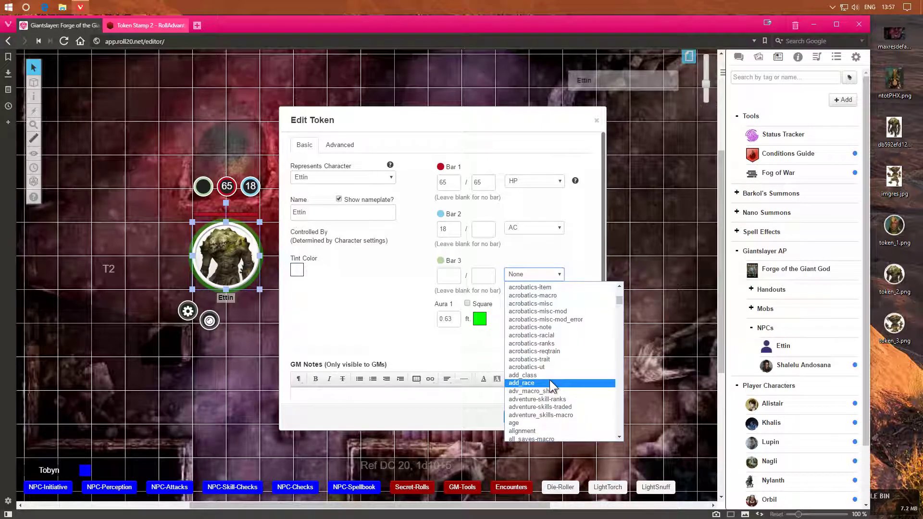
scroll(549, 379, "down", 8)
left_click_drag(621, 300, 619, 398)
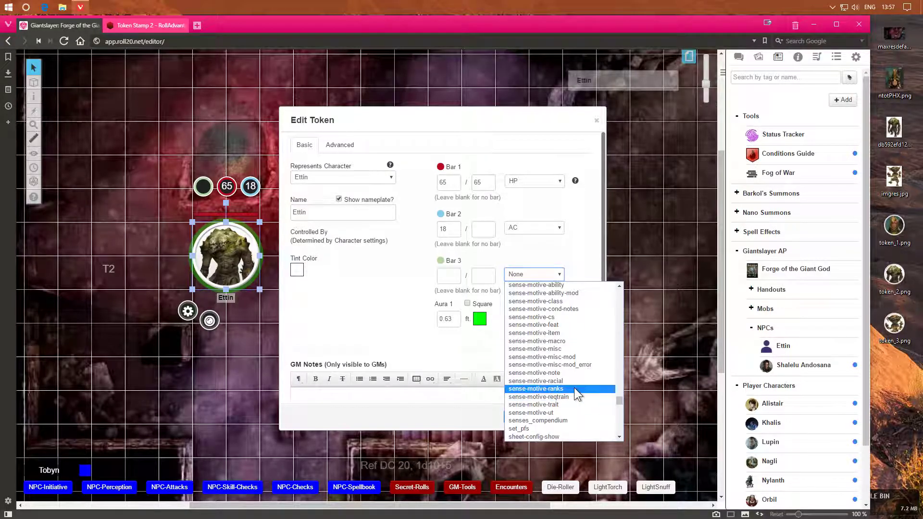
scroll(574, 387, "down", 5)
scroll(574, 387, "down", 5)
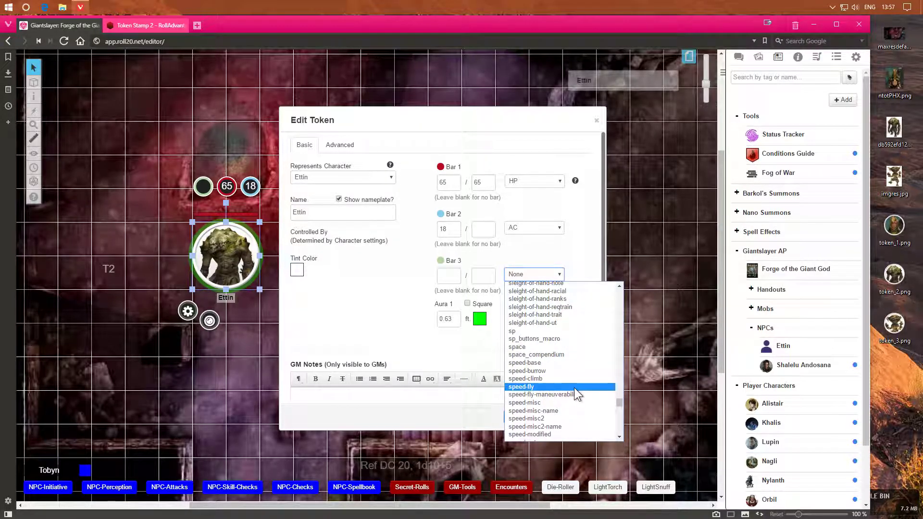
left_click(549, 363)
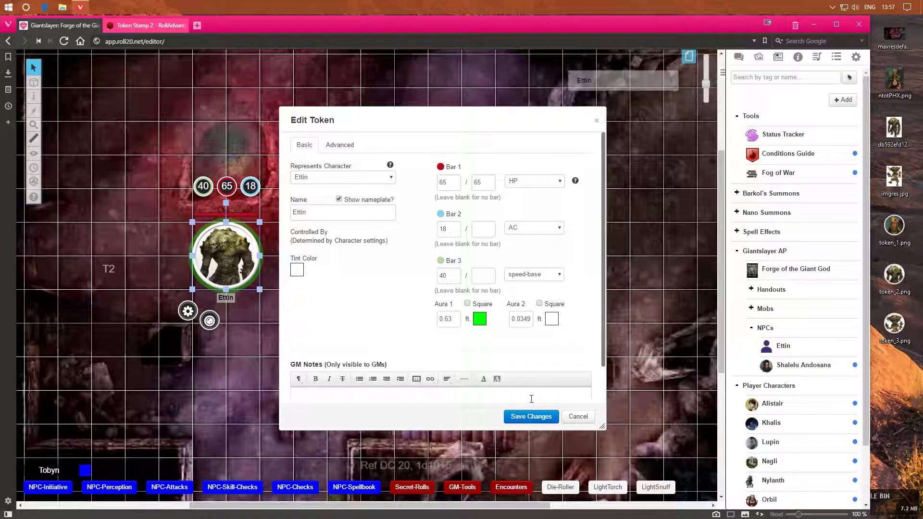
left_click(523, 417)
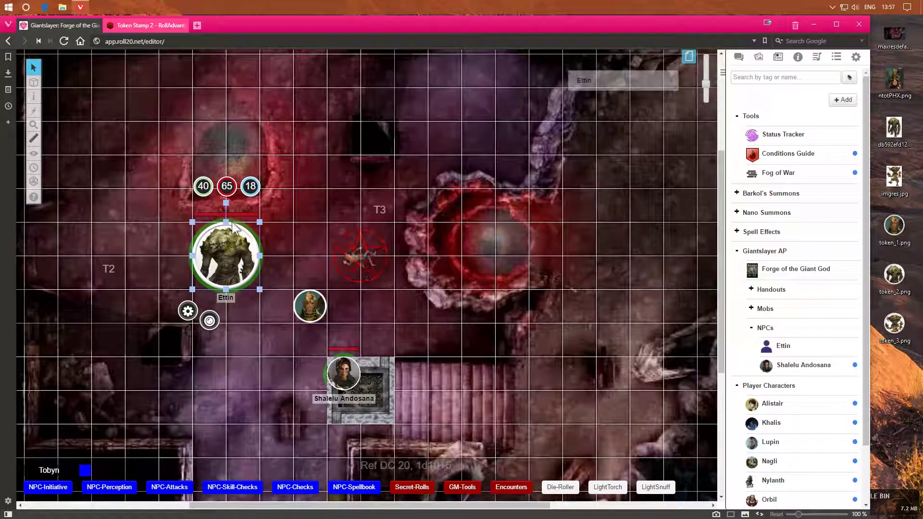
Step: Restore the minimized Ettin character window and look through its Bio & Info, Attributes & Abilities and Character Sheet pages
double_click(637, 82)
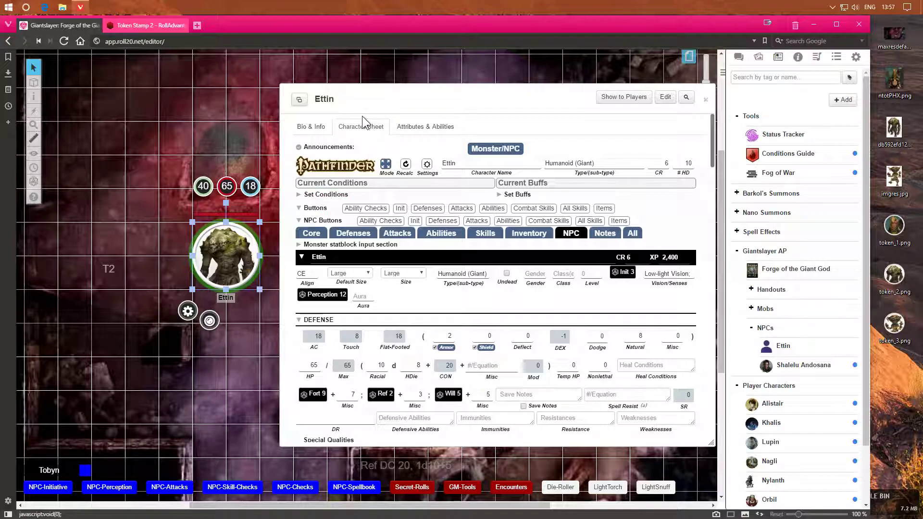
left_click(317, 127)
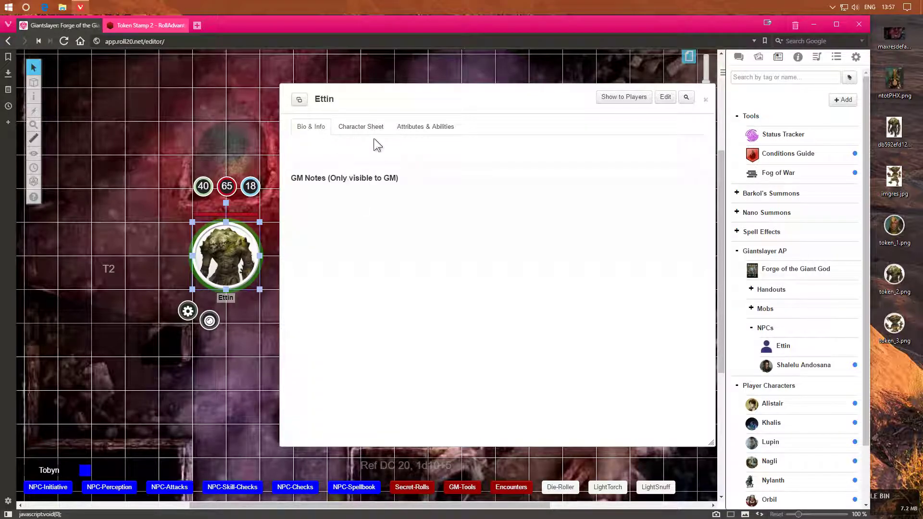
left_click(412, 128)
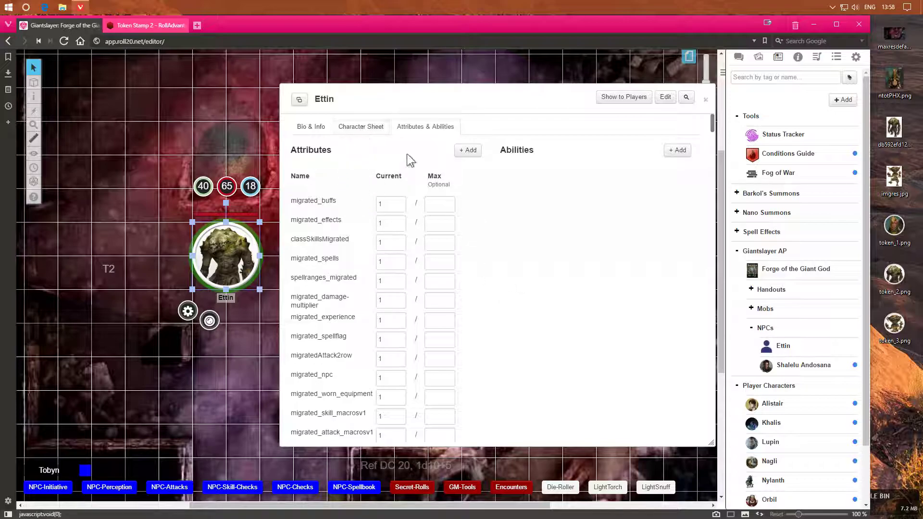
left_click(371, 133)
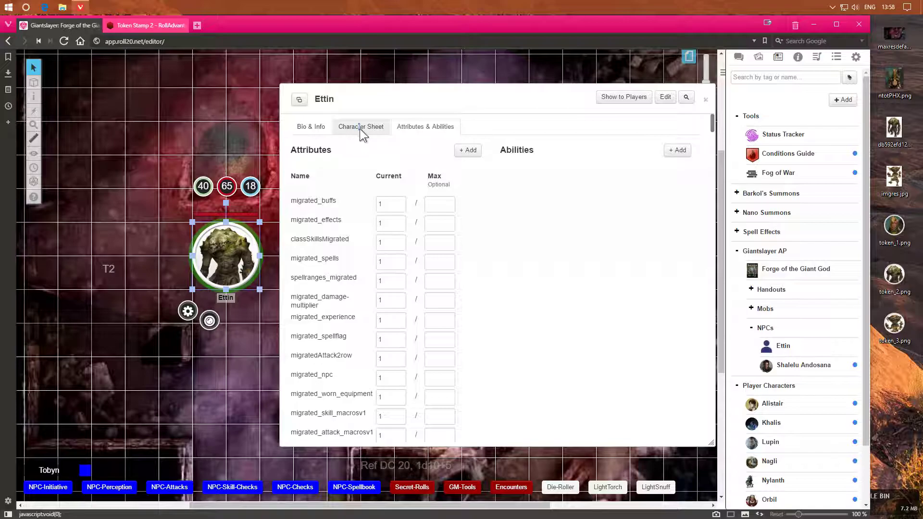
Step: Set the selected round ettin token as the Ettin character's default token, save the changes and close the character window
left_click(665, 97)
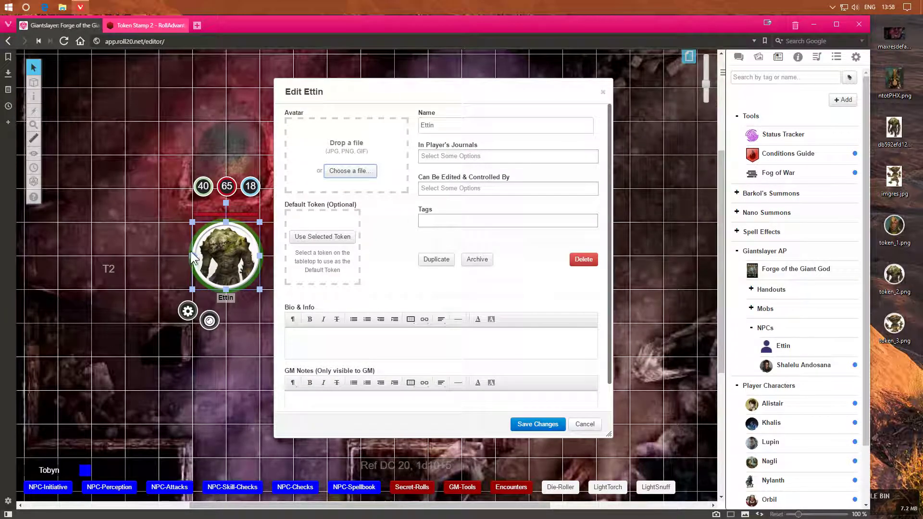
left_click(324, 238)
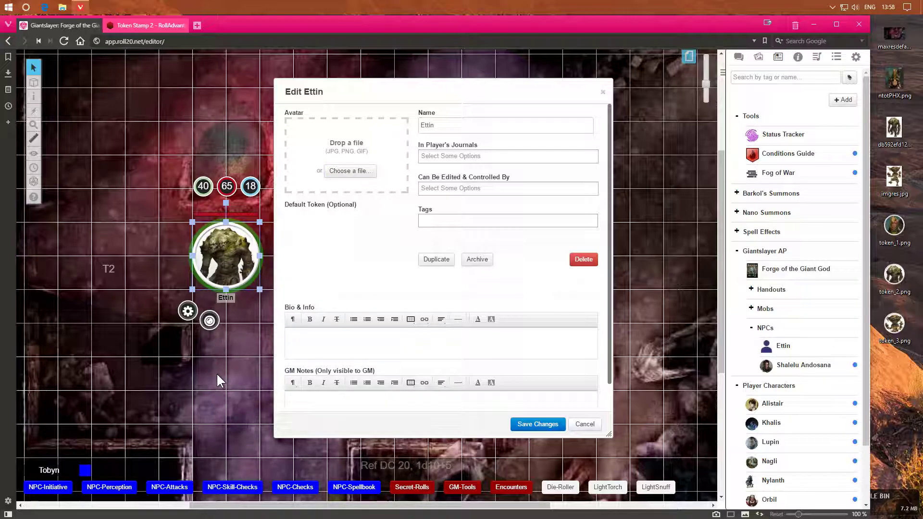
left_click(521, 423)
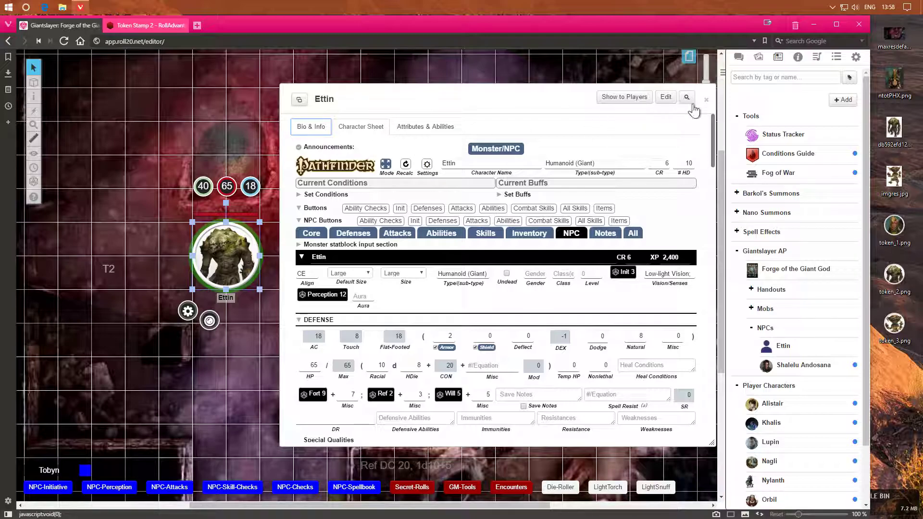
left_click(706, 100)
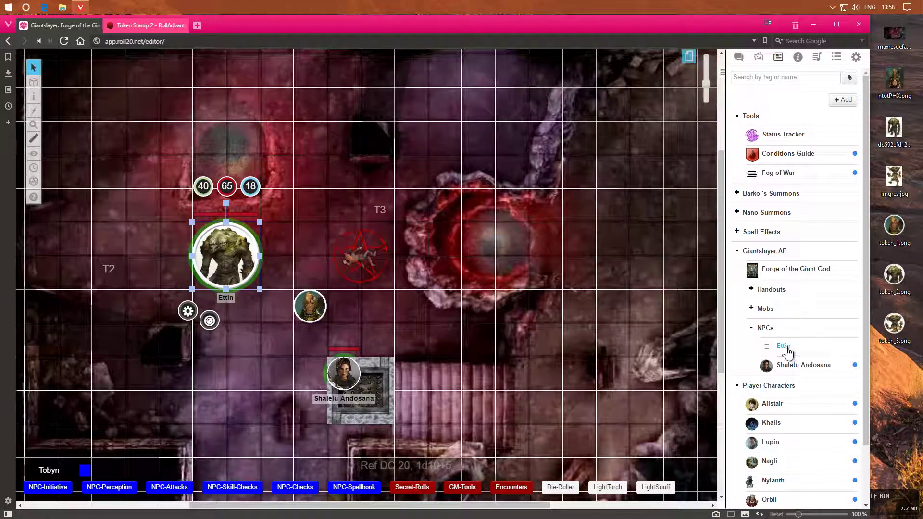
Step: Place two additional Ettin tokens on the map from the Journal and compare the bars of the Ettin tokens
left_click_drag(785, 347, 503, 145)
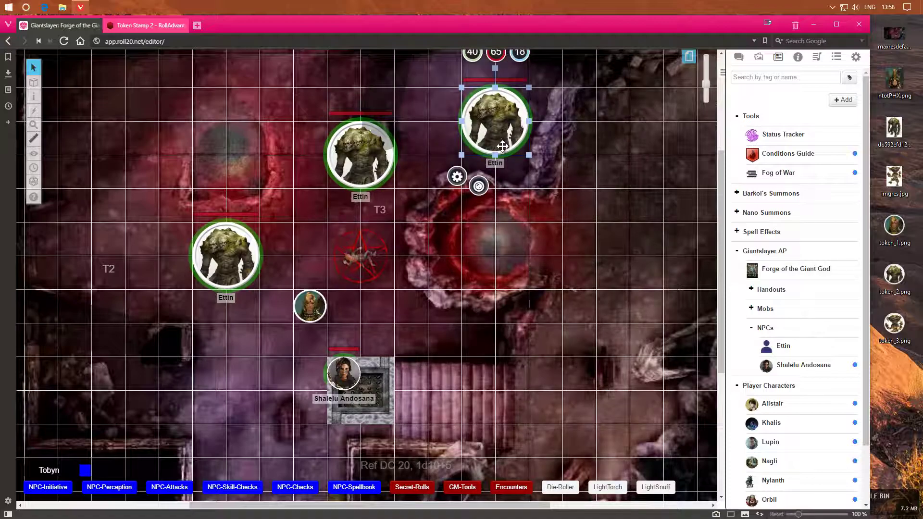
scroll(577, 244, "up", 1)
left_click(360, 193)
left_click(225, 288)
left_click(360, 197)
left_click(495, 192)
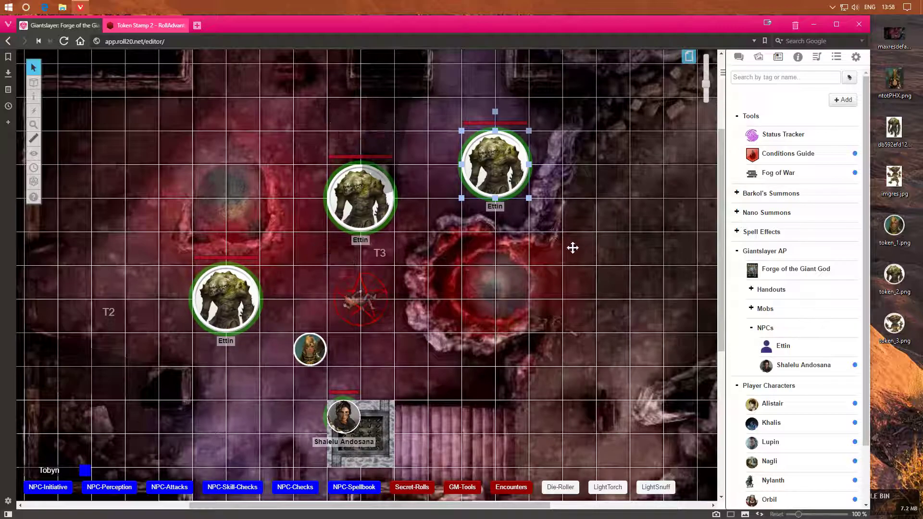
left_click(360, 200)
left_click(235, 303)
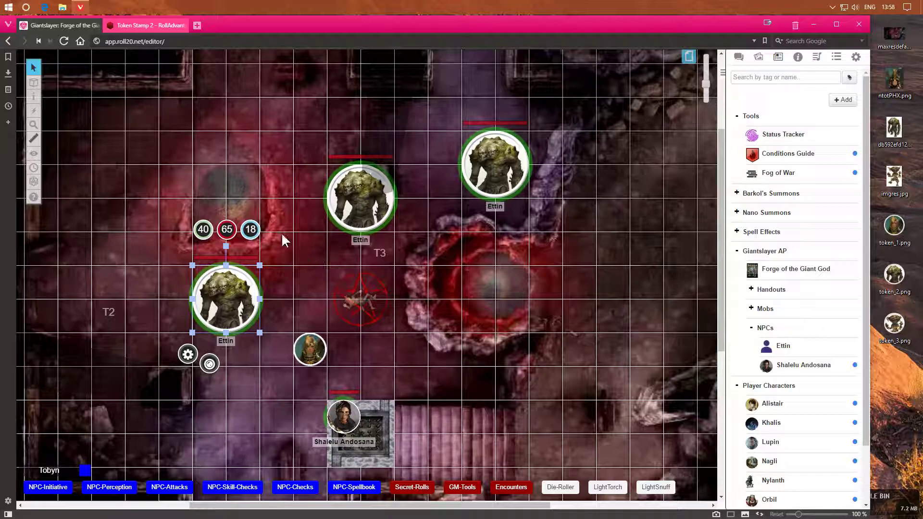
Step: Delete the two additional Ettin tokens, keeping the original one on the map
left_click(367, 199)
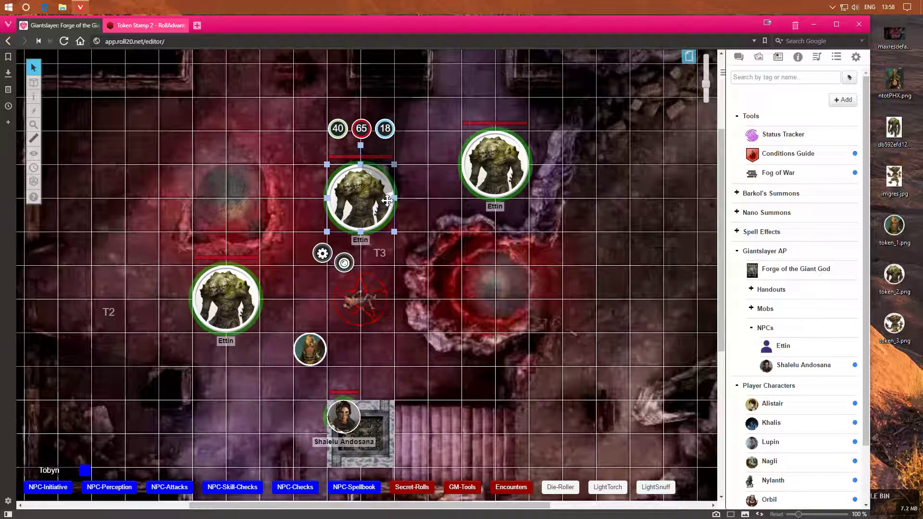
key("Delete")
left_click(509, 168)
key("Delete")
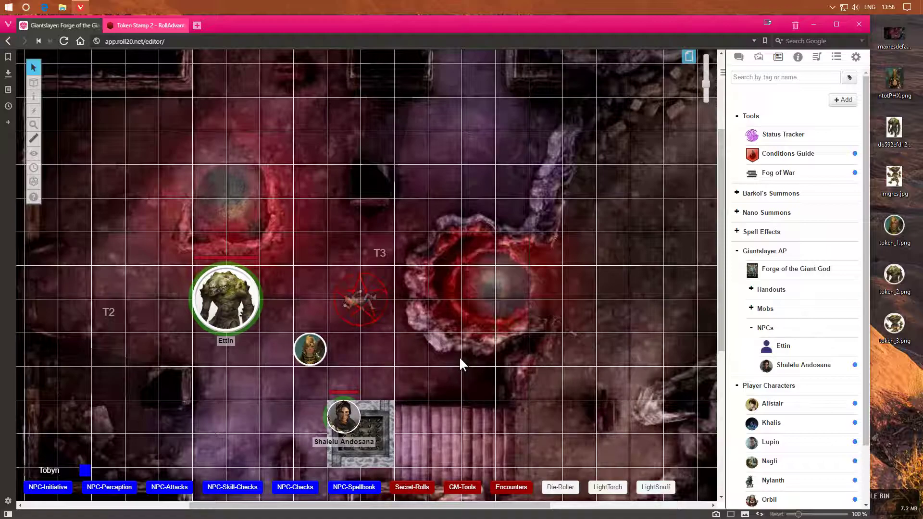
Step: Place two Ettin tokens from the Journal on the map again, above the original token
left_click_drag(787, 347, 413, 229)
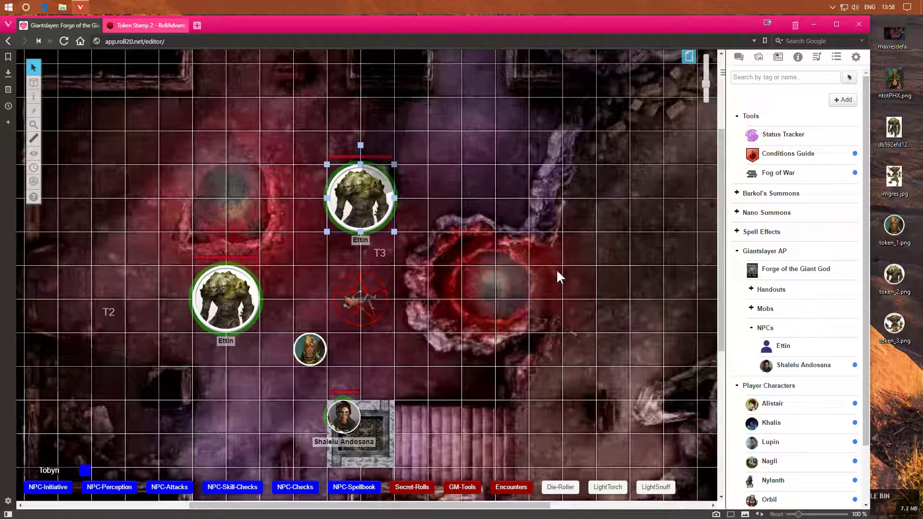
left_click_drag(782, 344, 470, 134)
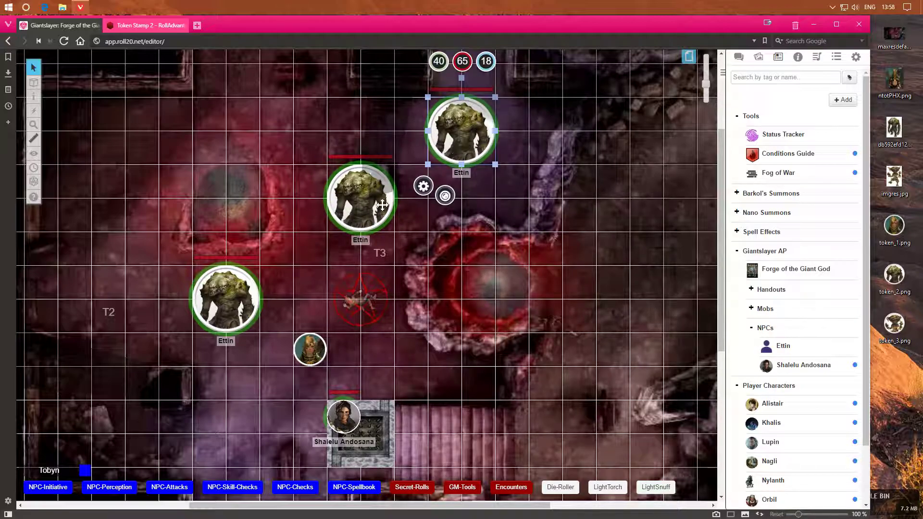
Step: Review the attribute links of the original Ettin token's three bars and save its settings
left_click(250, 283)
double_click(231, 293)
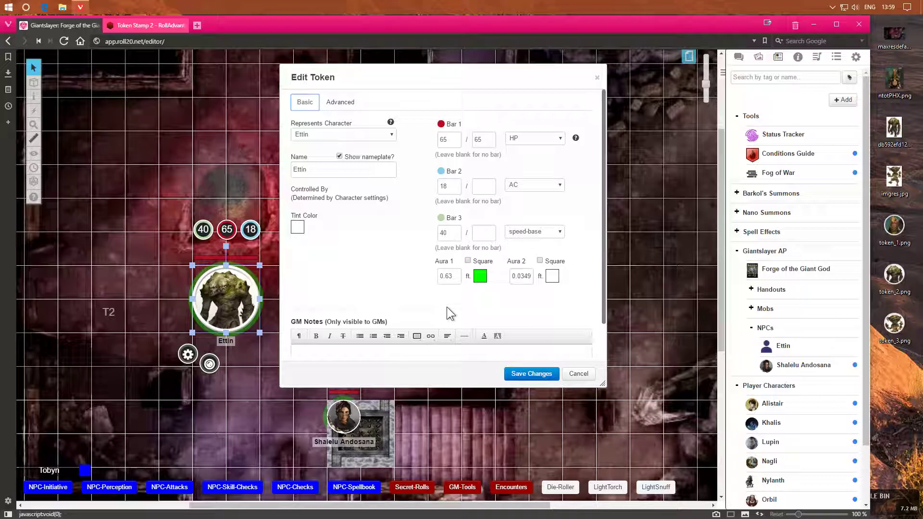
left_click(516, 374)
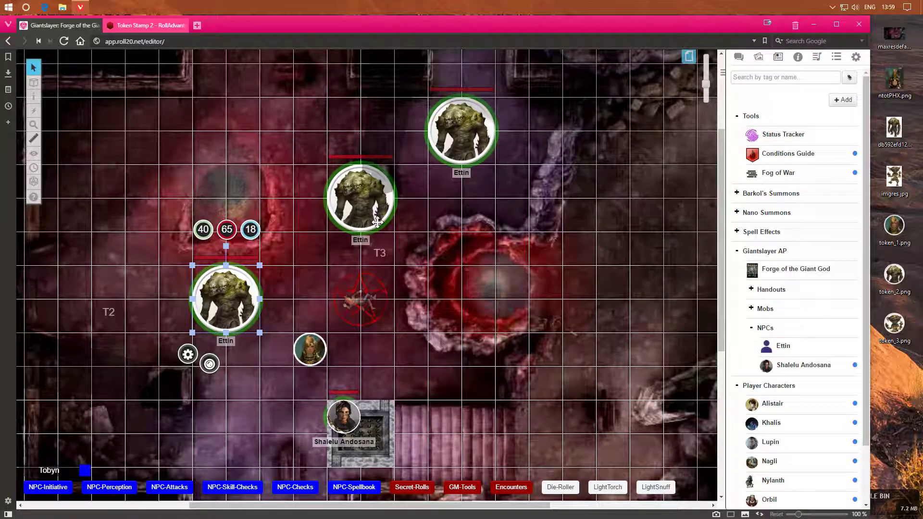
Step: Move the middle Ettin token and the Shalelu Andosana token one grid square to the left each
left_click(355, 205)
left_click_drag(355, 205, 322, 205)
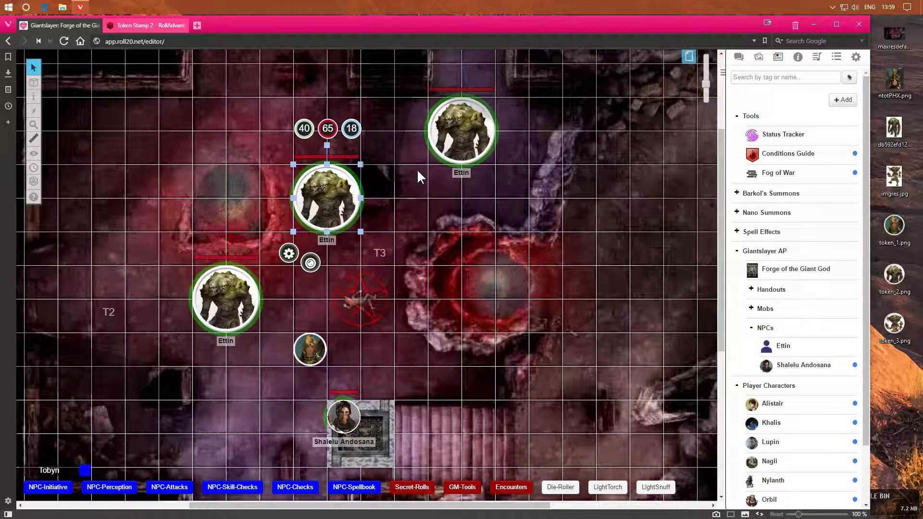
left_click(238, 297)
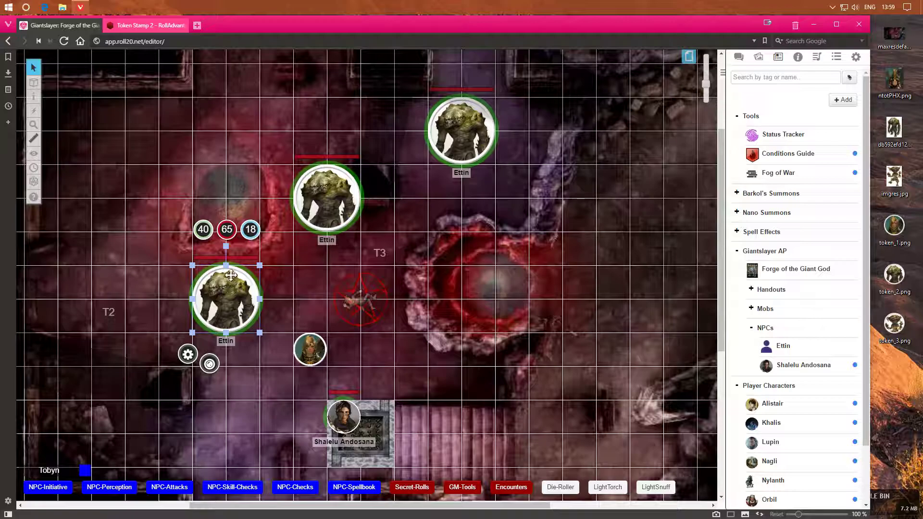
left_click(227, 232)
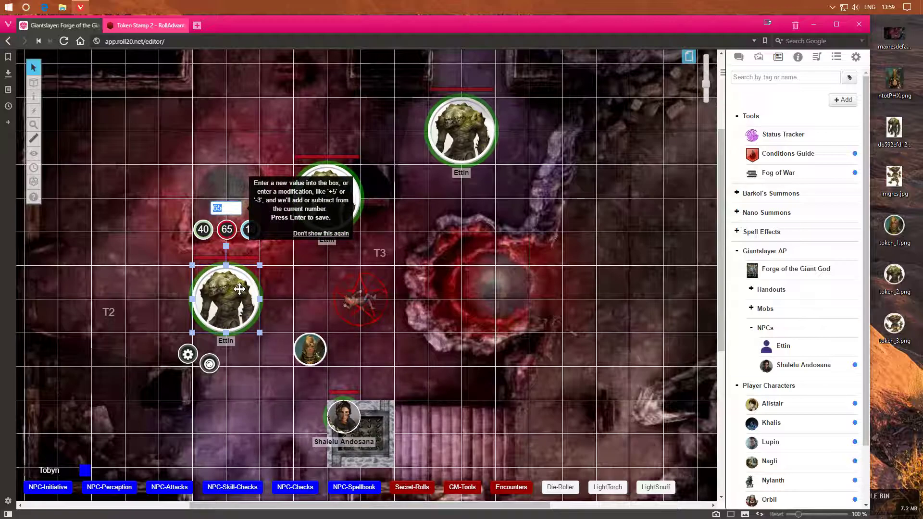
left_click(336, 367)
left_click_drag(337, 420, 302, 420)
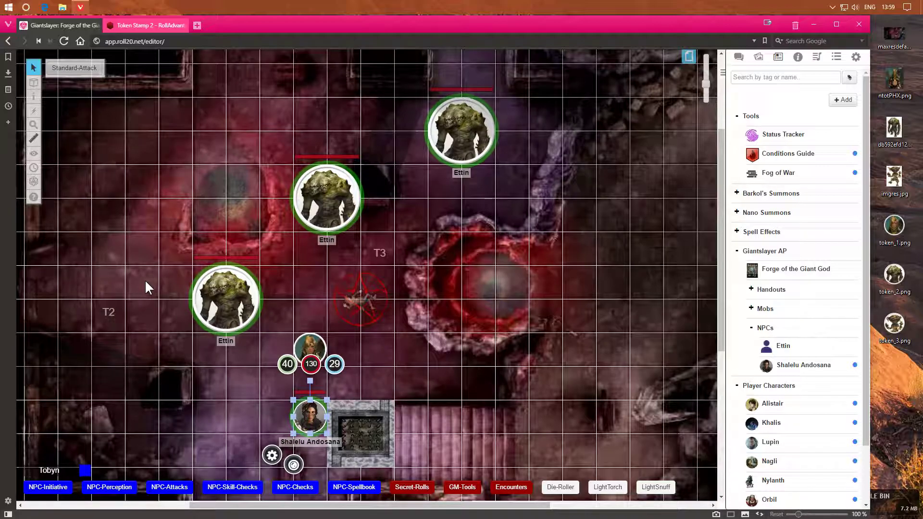
Step: Reduce the original Ettin token's HP bar to 45
left_click(237, 307)
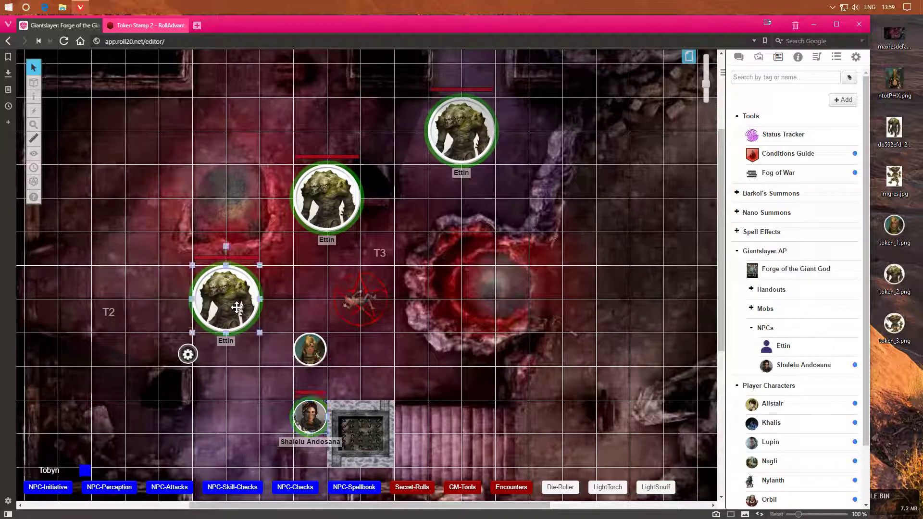
left_click(303, 413)
left_click(231, 322)
left_click(226, 230)
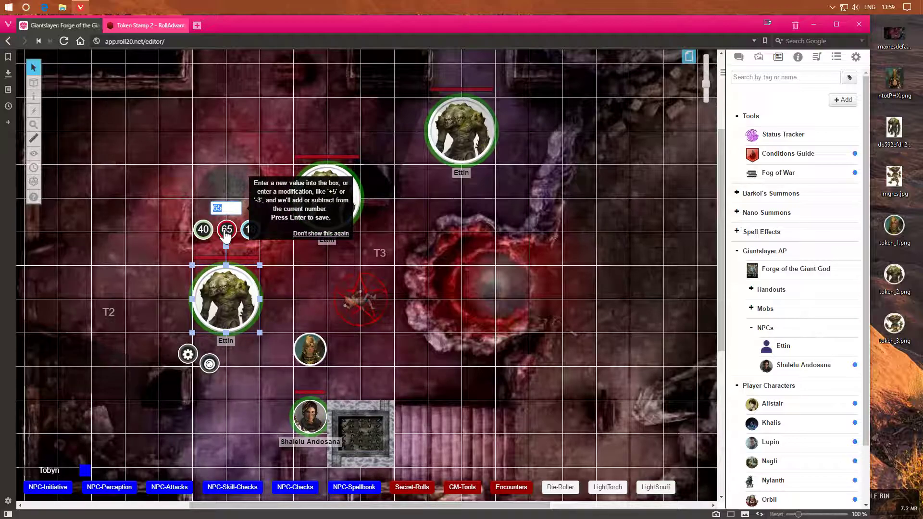
key("Return")
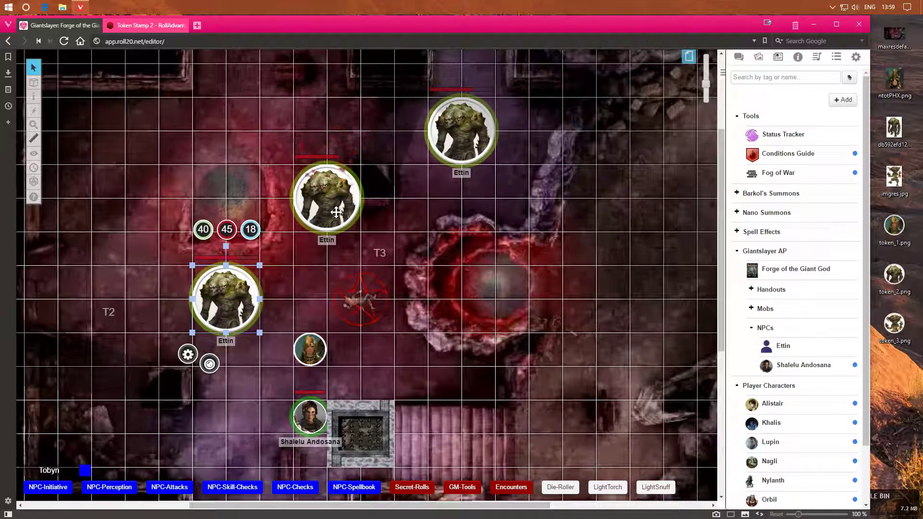
Step: Compare the HP bars of all three Ettin tokens
left_click(320, 217)
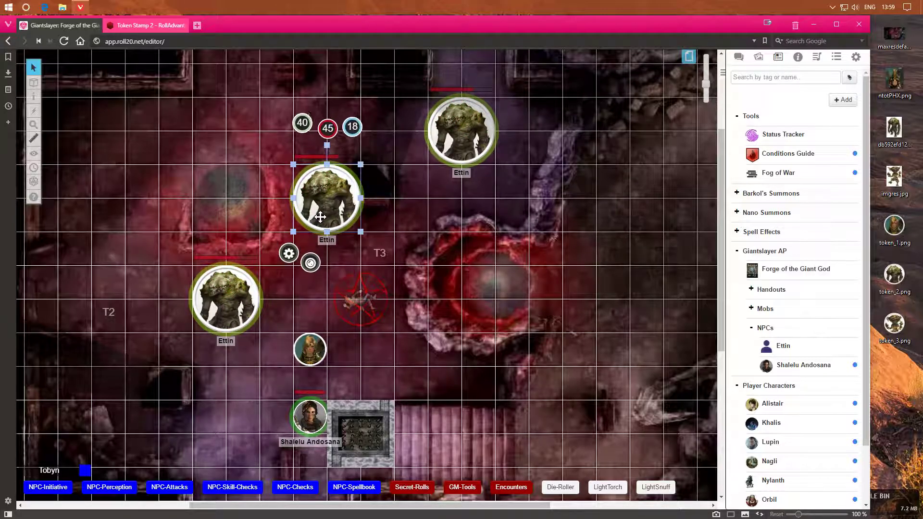
left_click(444, 149)
left_click(331, 201)
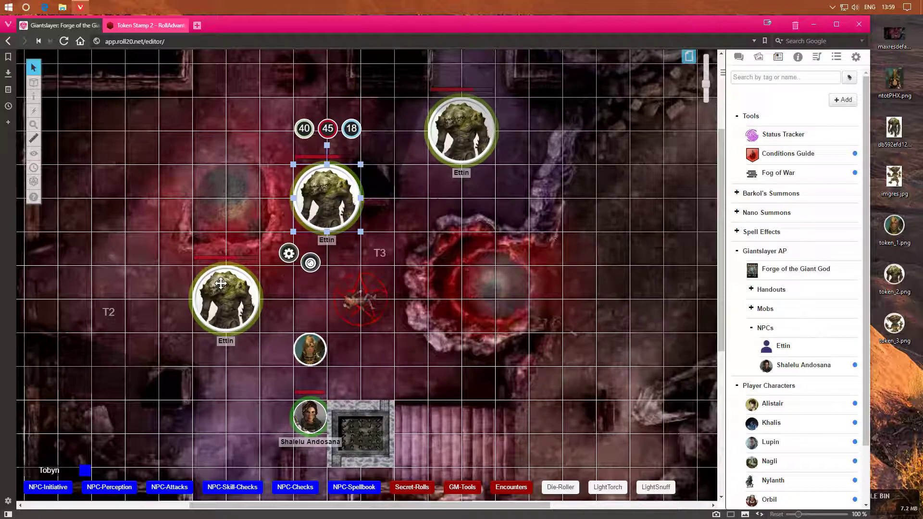
left_click(221, 283)
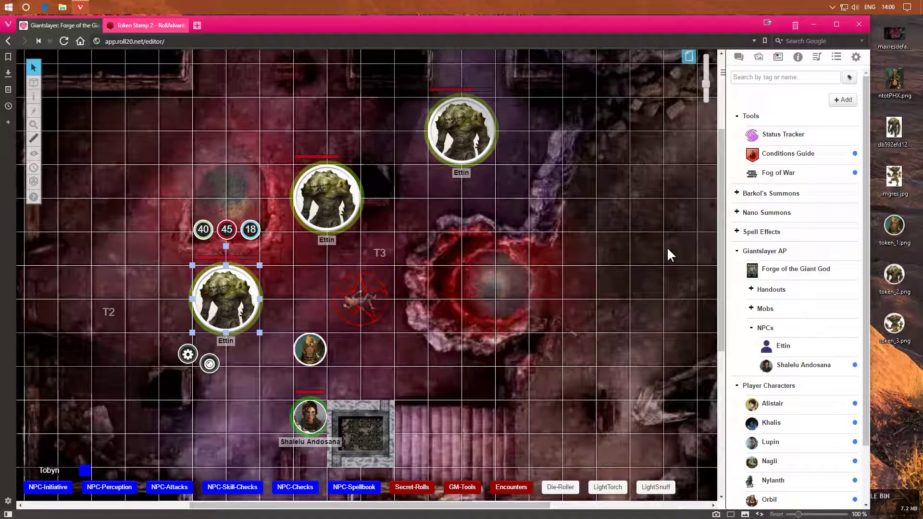
Step: Examine the original Ettin token's linked bar settings beside the other tokens on the map, and close them without saving
double_click(243, 305)
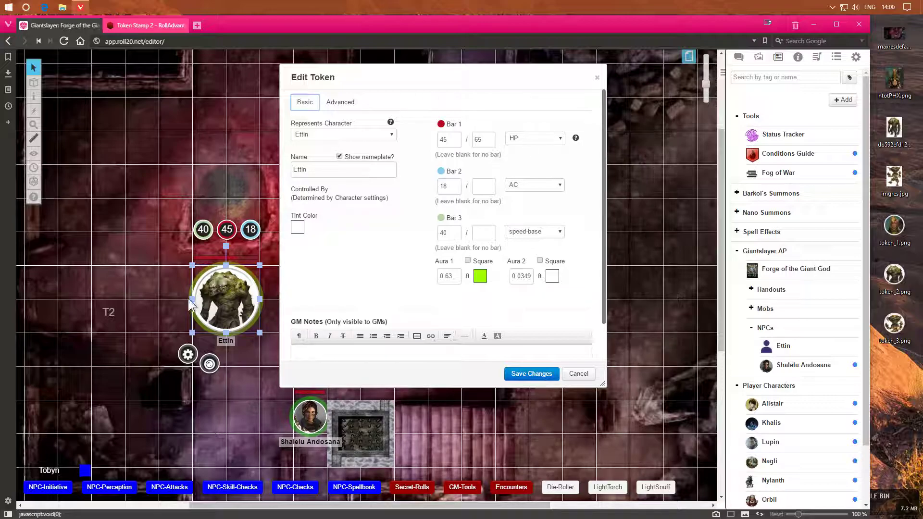
left_click_drag(471, 80, 586, 175)
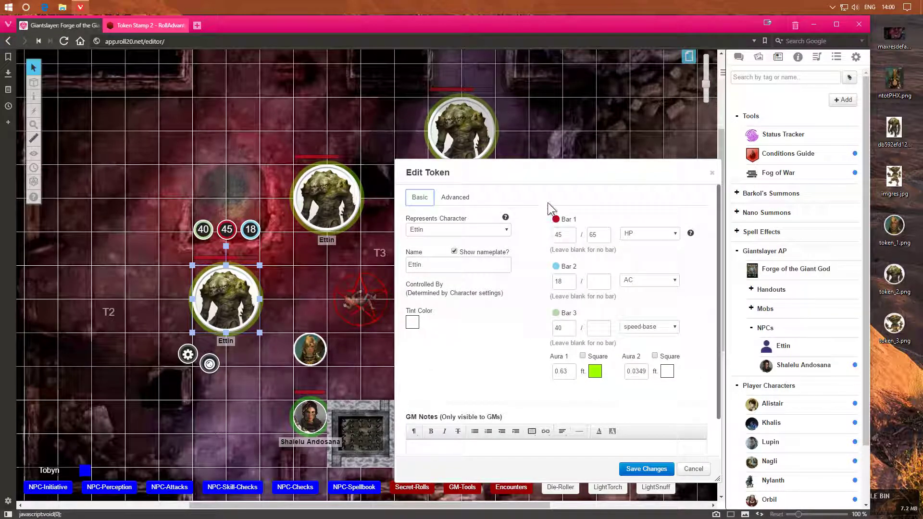
left_click_drag(554, 186, 528, 133)
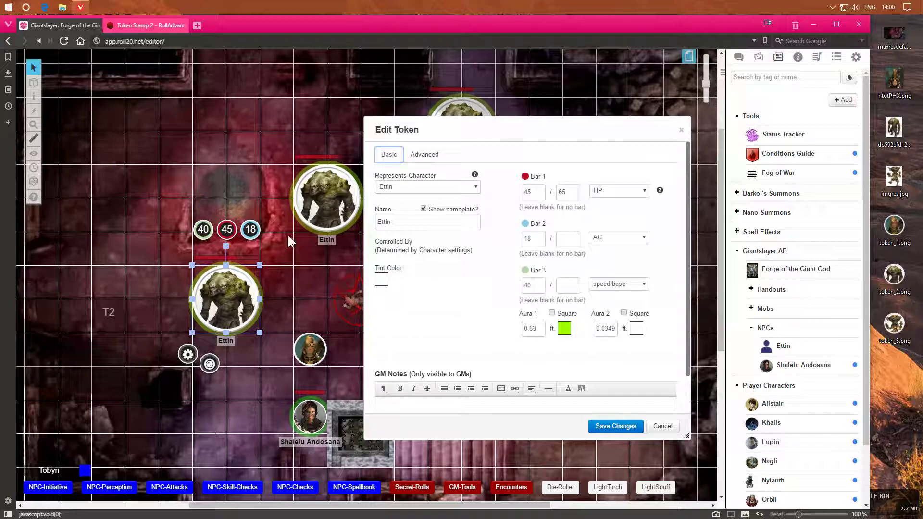
left_click(328, 202)
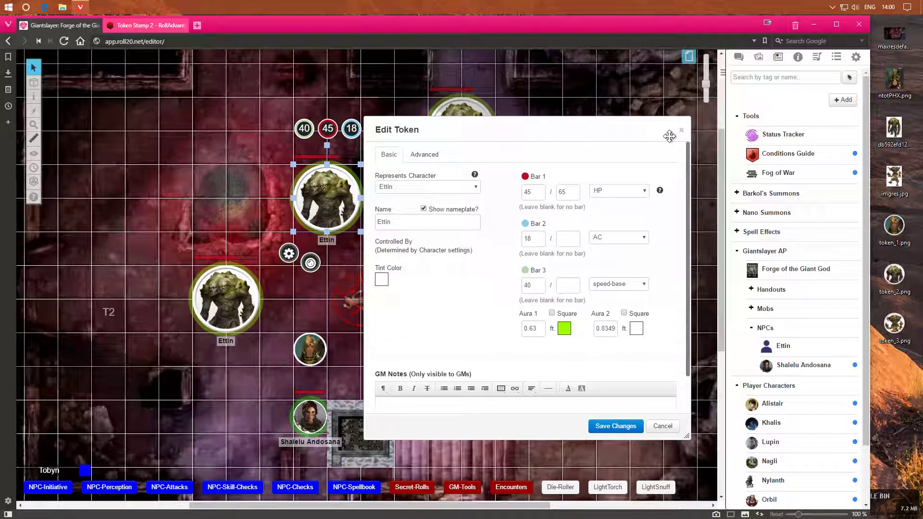
left_click(226, 300)
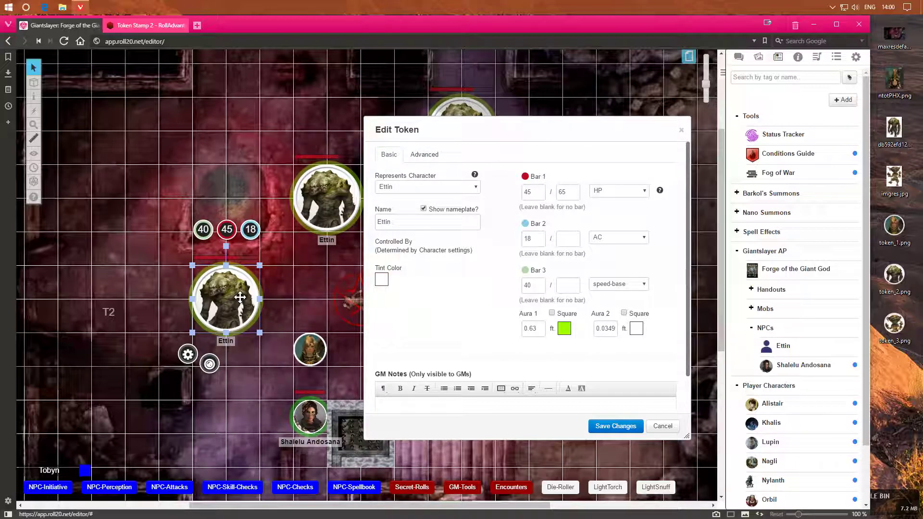
left_click(681, 130)
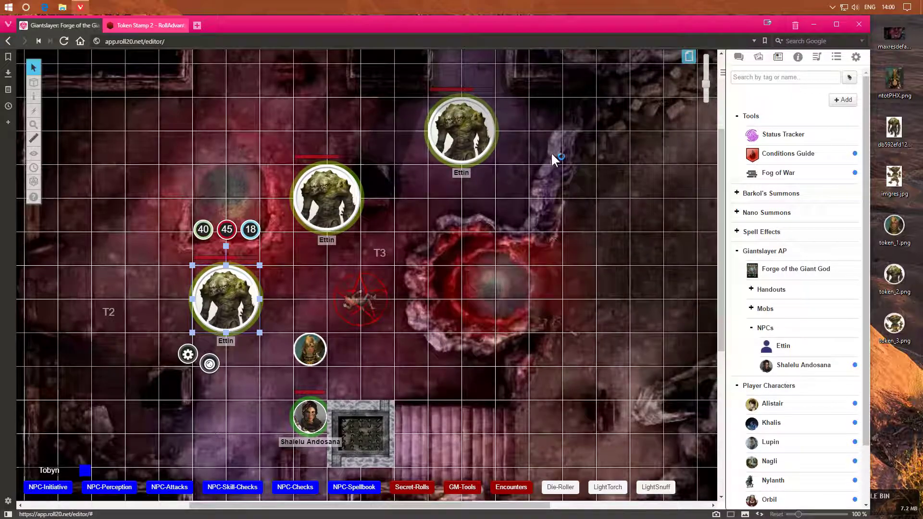
Step: Delete the two extra Ettin tokens from the map
left_click(336, 199)
key("Delete")
left_click(465, 153)
key("Delete")
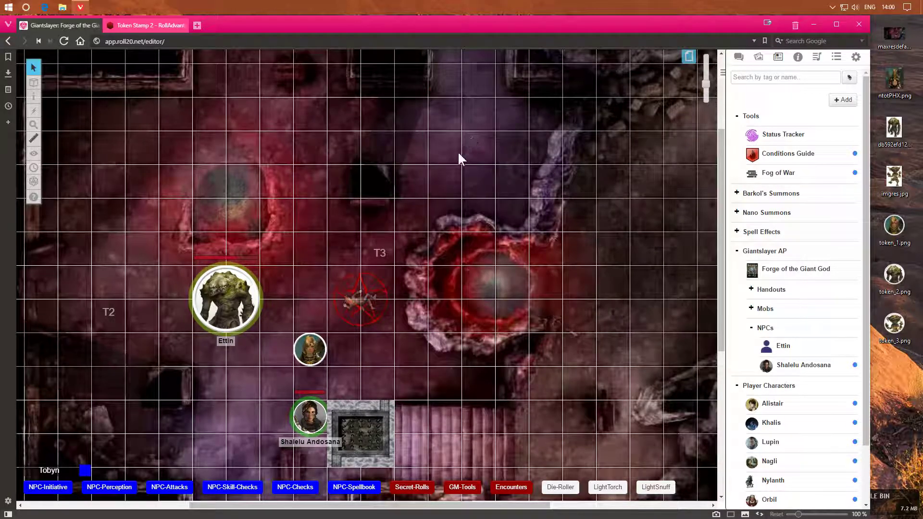
Step: Restore the original Ettin token's current HP value to 65 and save the token
left_click(248, 292)
double_click(249, 292)
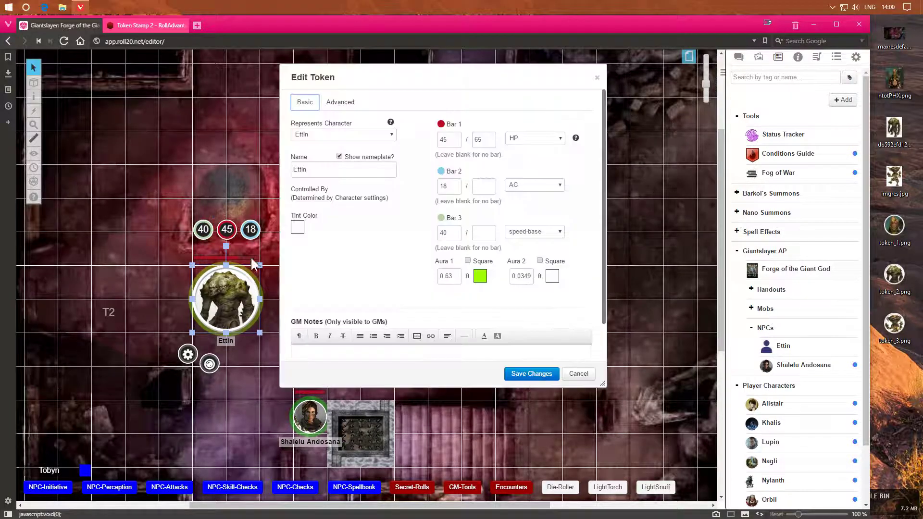
left_click(226, 229)
double_click(442, 140)
type("65")
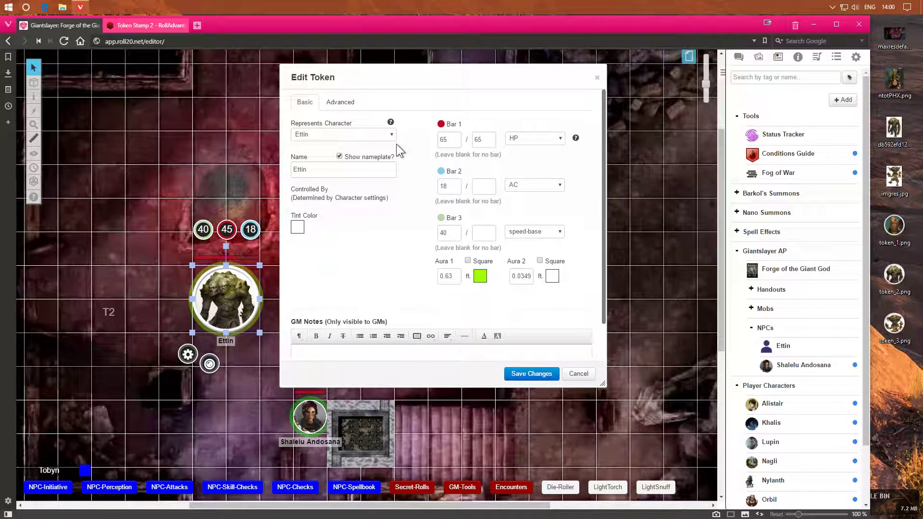
left_click(543, 374)
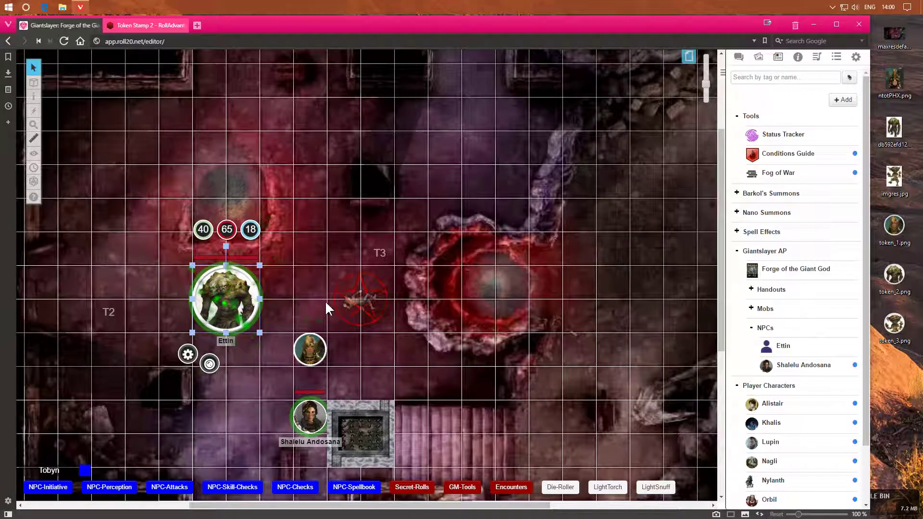
Step: Unlink all three bars of the original Ettin token by setting their attributes to None, keeping the bar values, and save
double_click(234, 303)
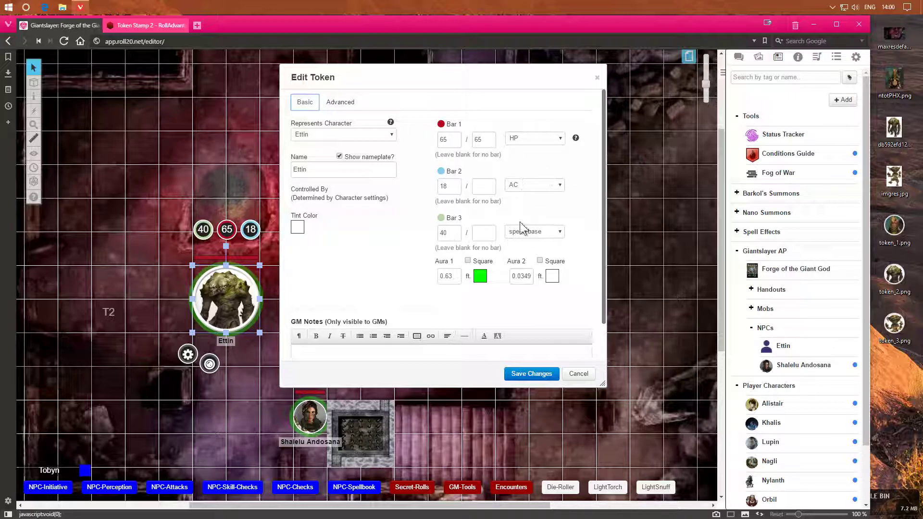
left_click(539, 138)
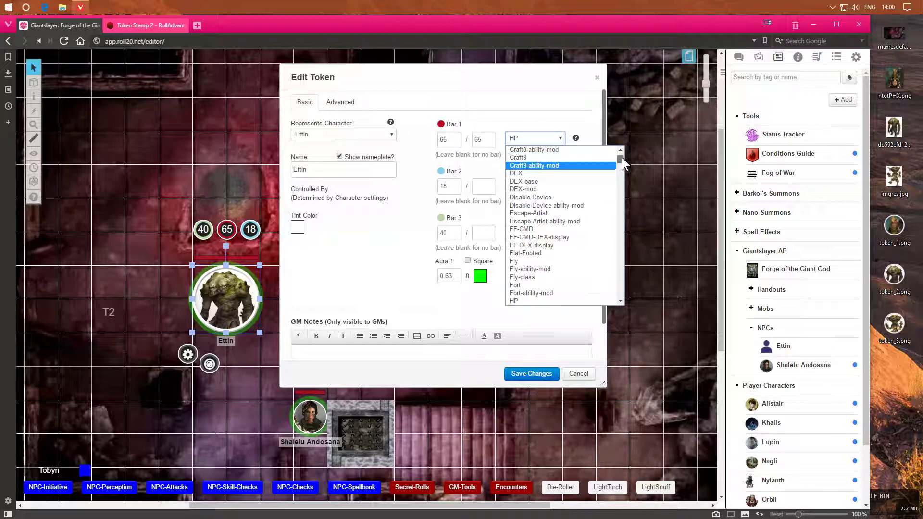
scroll(557, 162, "up", 5)
left_click(559, 150)
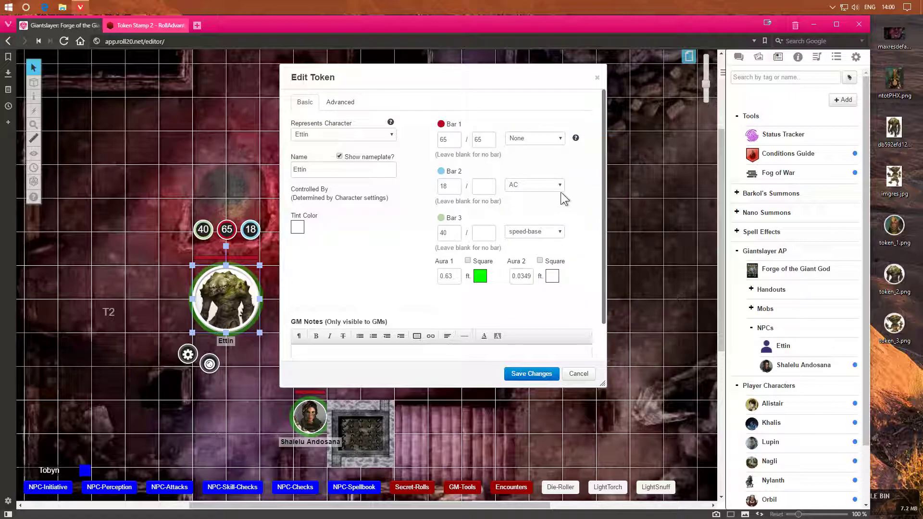
left_click(560, 185)
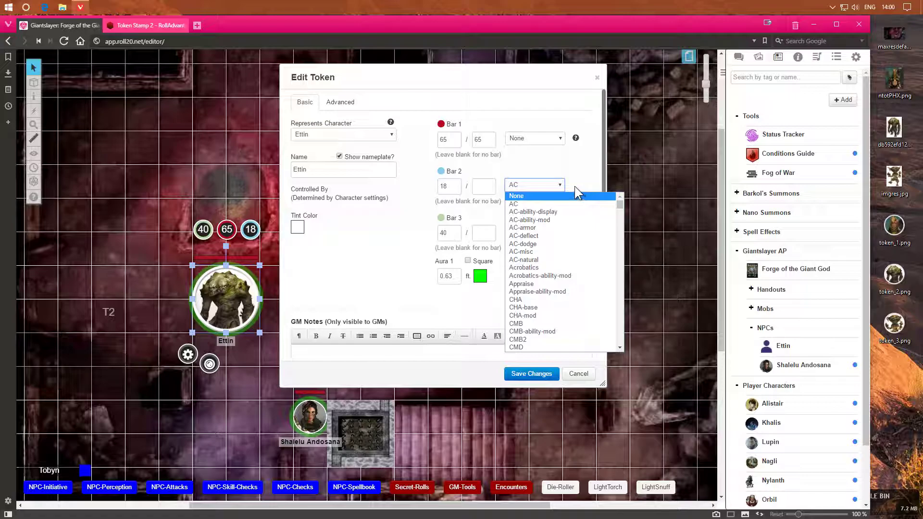
key("Return")
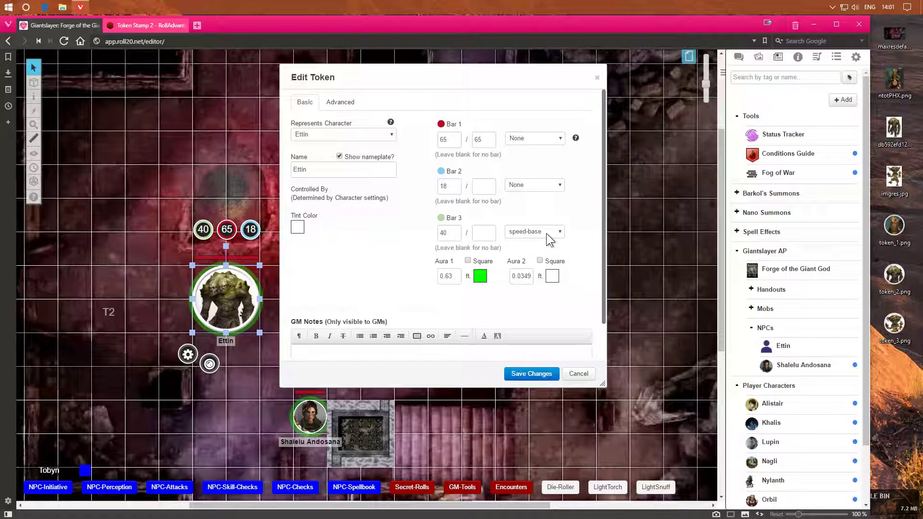
left_click(547, 232)
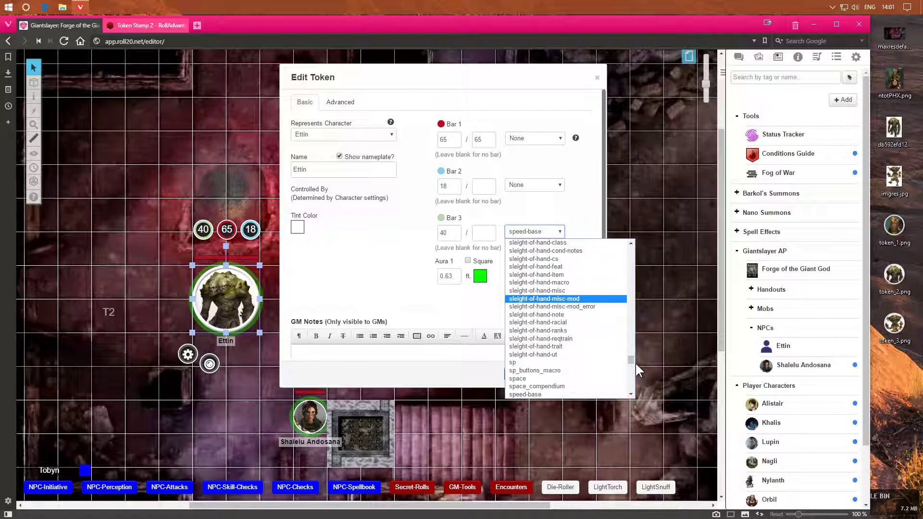
left_click_drag(632, 361, 632, 245)
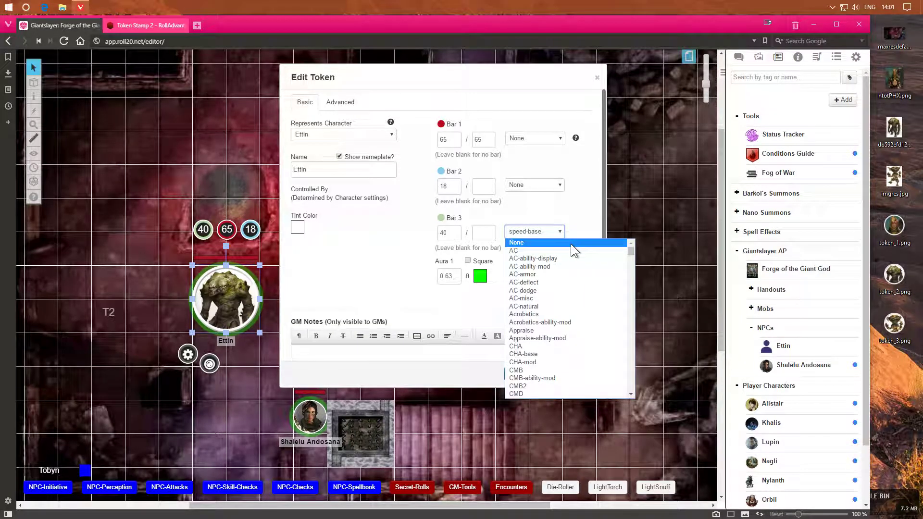
left_click(570, 244)
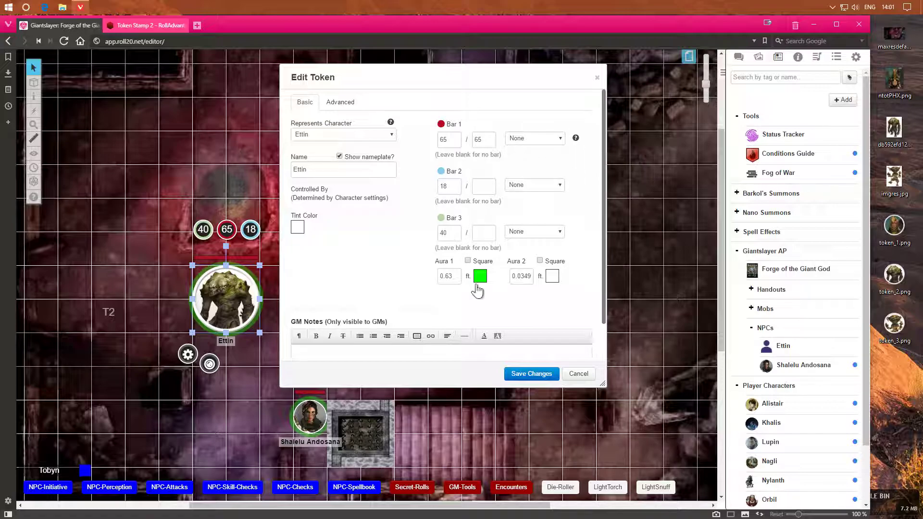
left_click(524, 375)
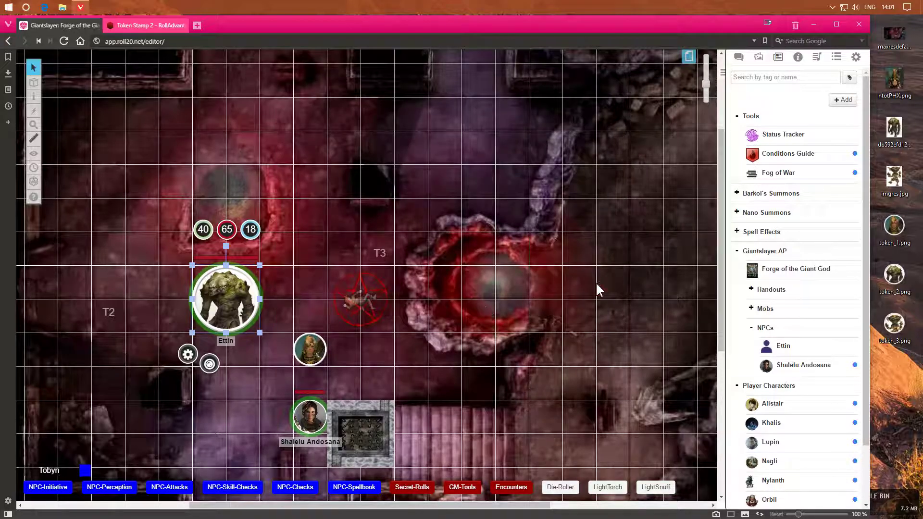
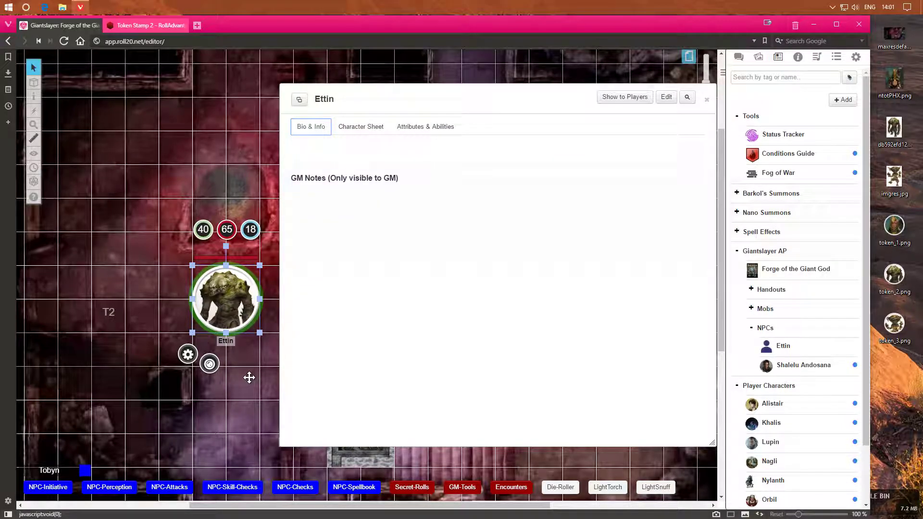
Step: Replace the Ettin character's default token with the selected map token, save the character, and close its sheet
left_click(666, 99)
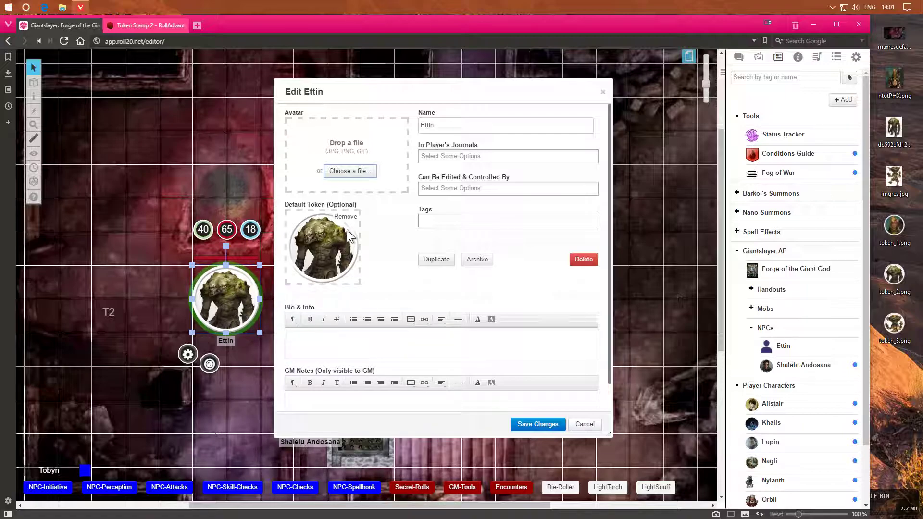
left_click(345, 216)
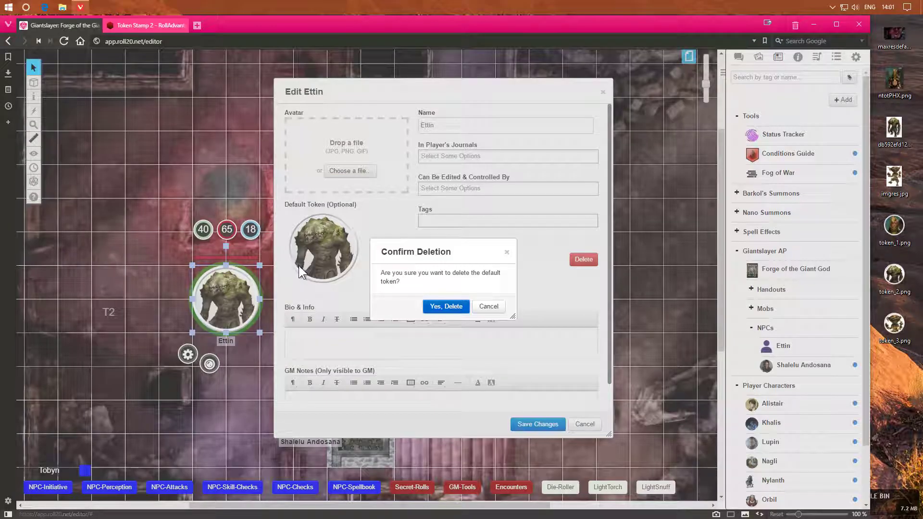
left_click(438, 307)
left_click(305, 240)
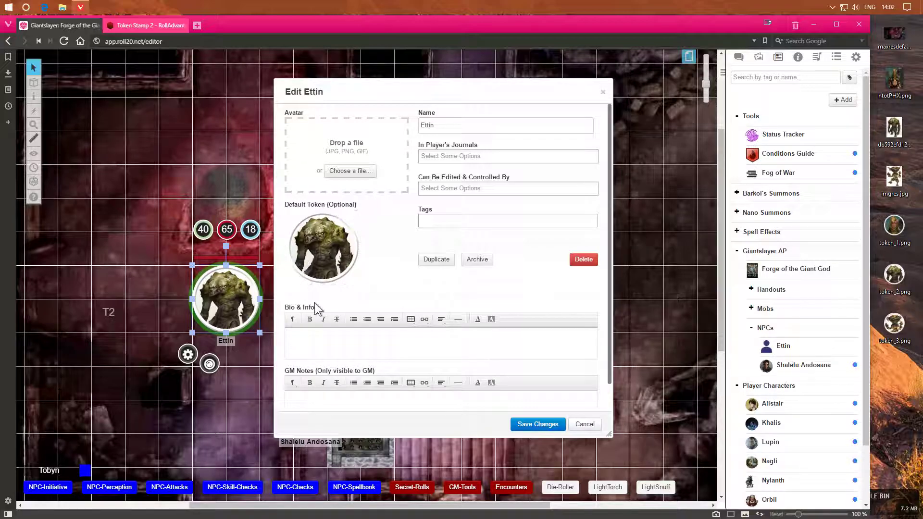
left_click(529, 424)
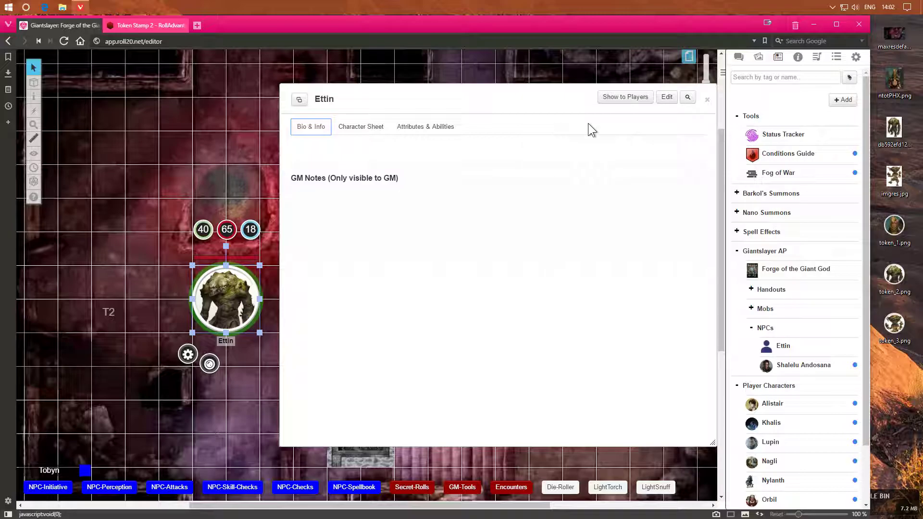
left_click(707, 99)
Step: Place two more Ettin tokens from the Journal on the map, northeast of the original token
left_click_drag(783, 345, 437, 205)
left_click_drag(786, 351, 533, 132)
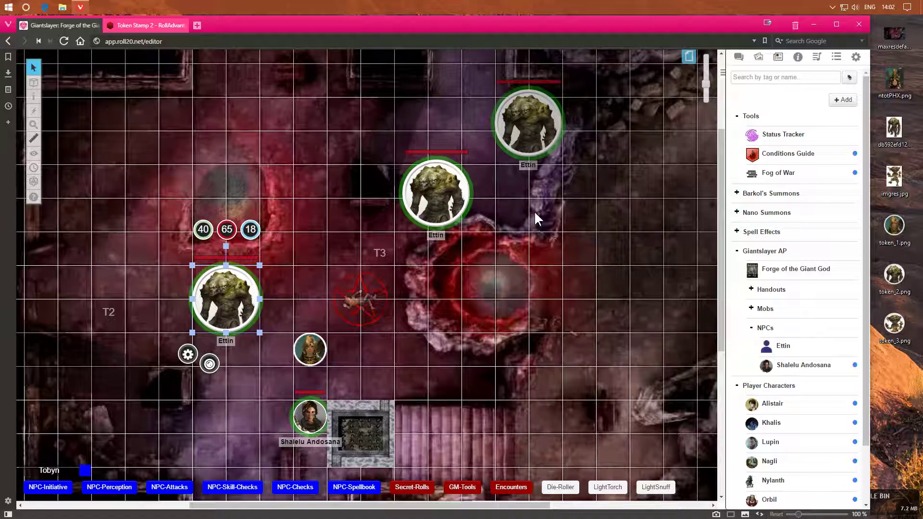
left_click(464, 175)
Step: Reduce the original Ettin token's HP bar to 45 and check the HP bars of the two new copies
left_click(232, 276)
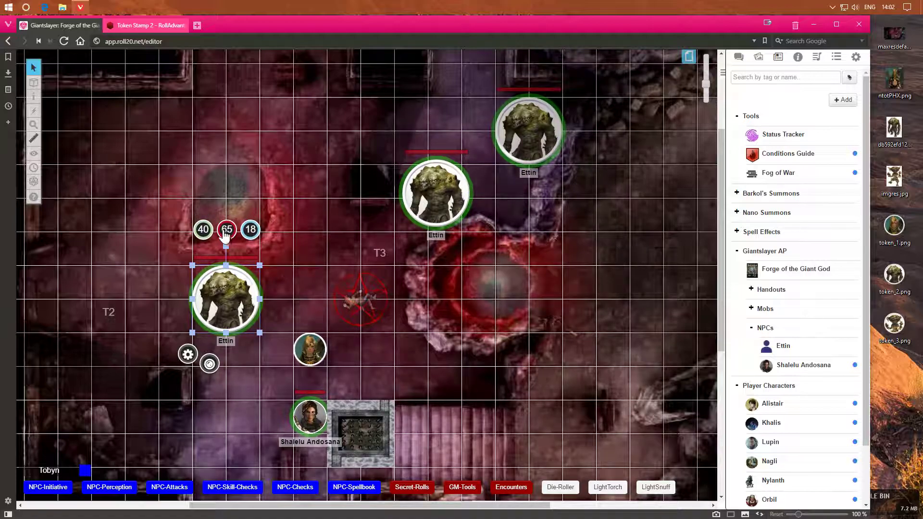
left_click(224, 233)
key("Return")
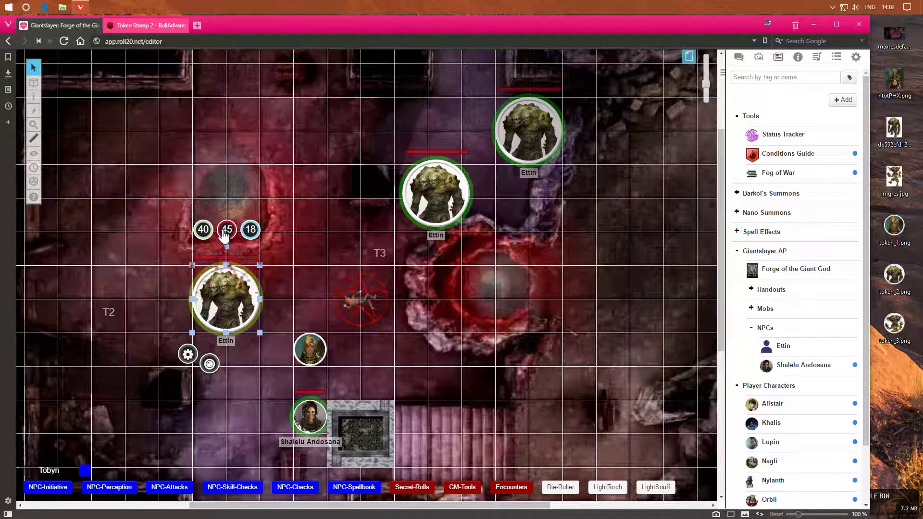
left_click(435, 192)
left_click(504, 159)
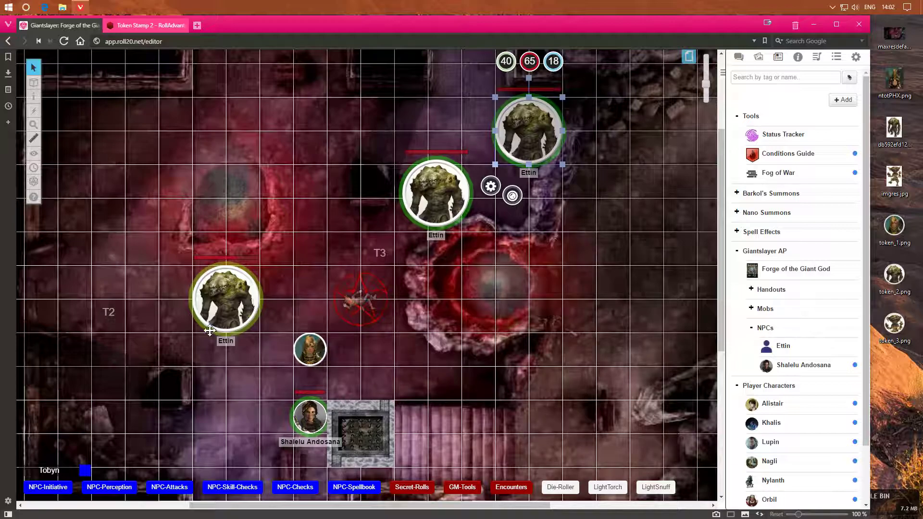
Step: Show the chat and roll the original Ettin's 2 Flails +12/+7 attack with the NPC-Attacks macro
left_click(233, 308)
left_click(739, 57)
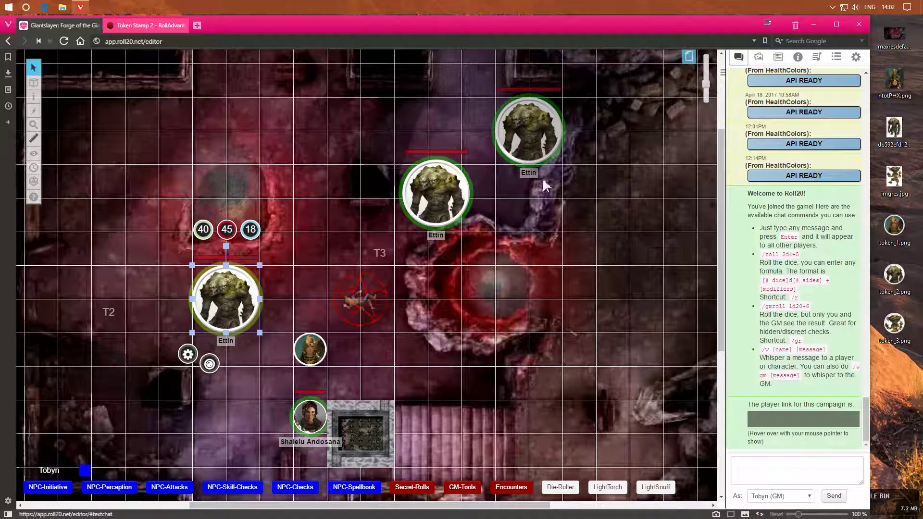
left_click(162, 487)
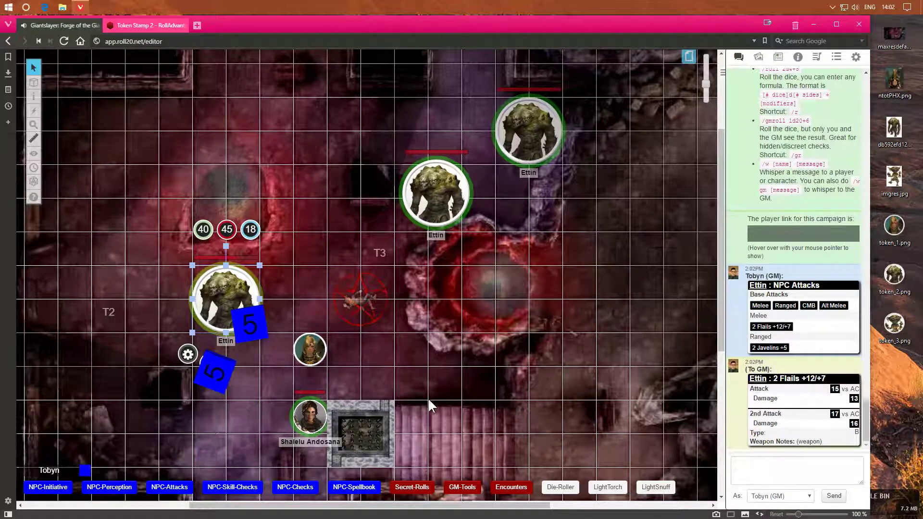
left_click(261, 391)
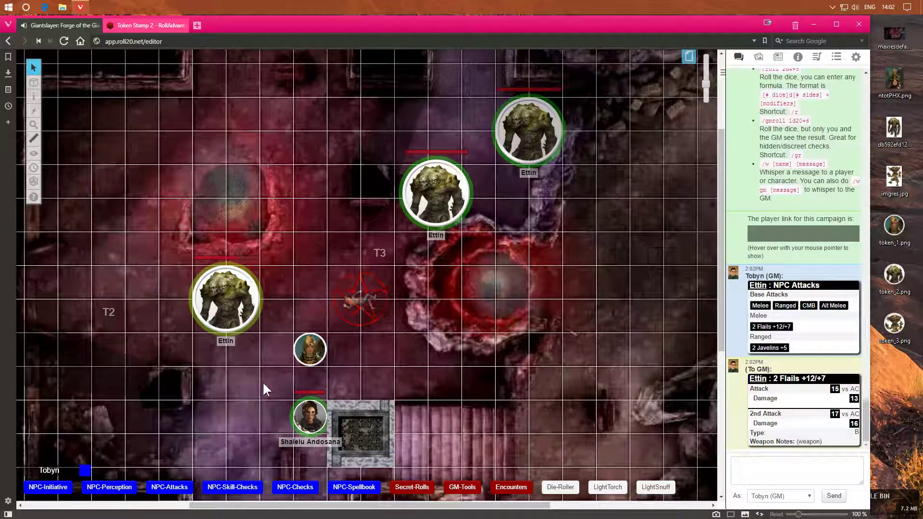
Step: Roll a Perception check for the middle Ettin and a Fortitude save for the farthest Ettin using the NPC macros
left_click(447, 198)
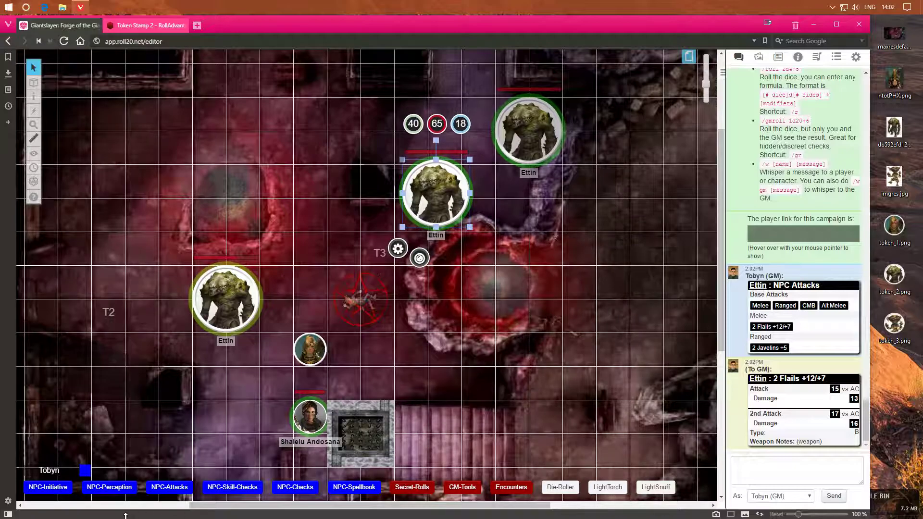
left_click(111, 488)
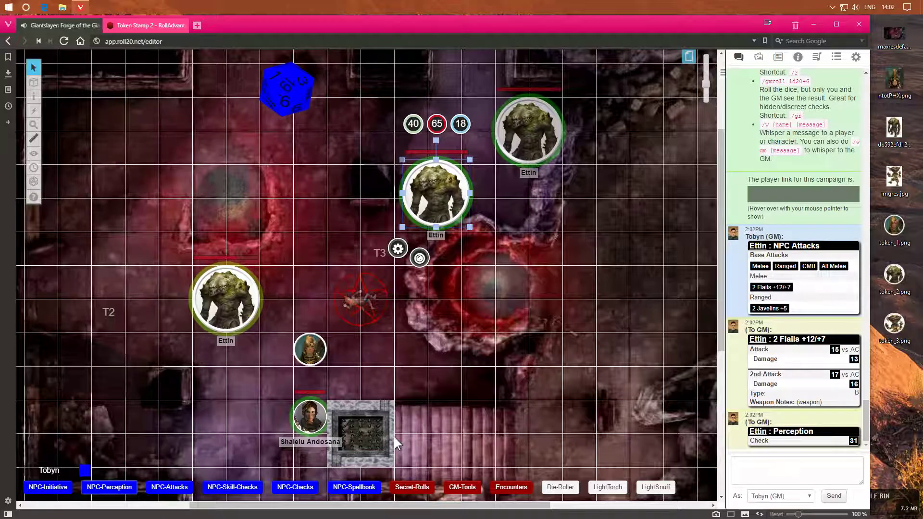
left_click(529, 130)
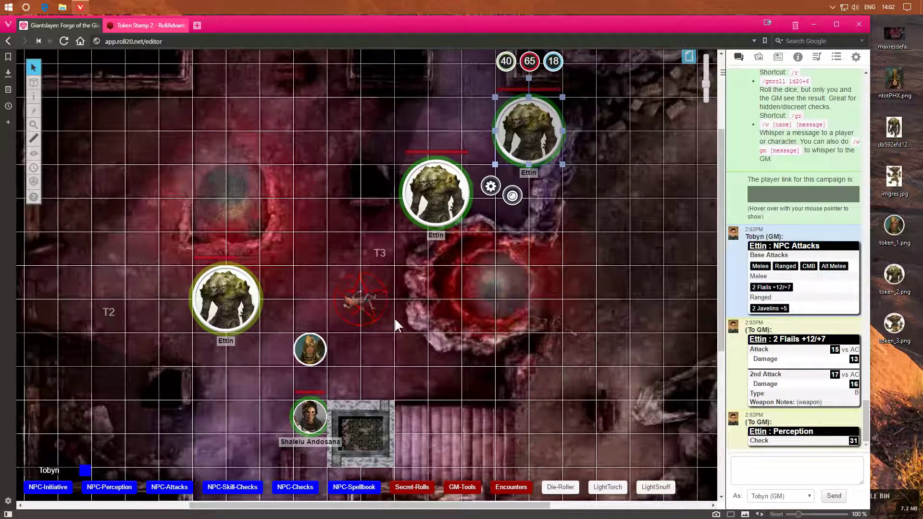
left_click(292, 488)
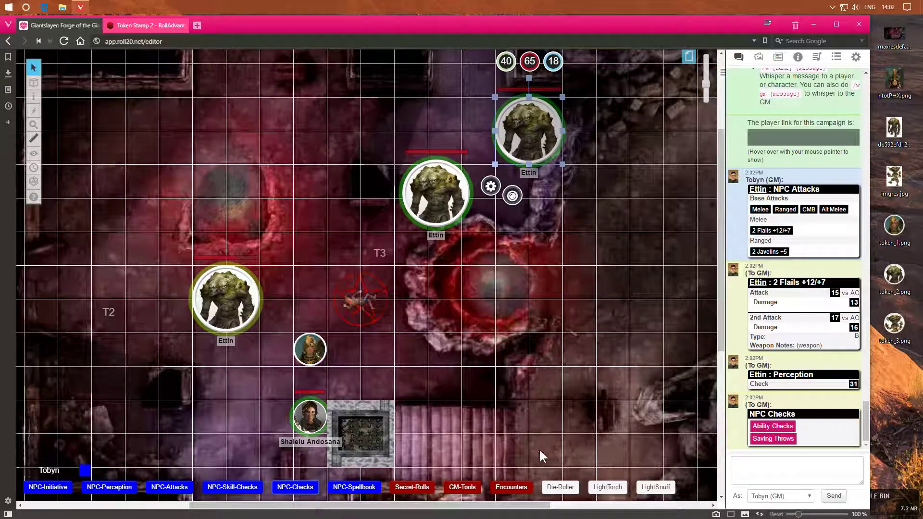
left_click(765, 438)
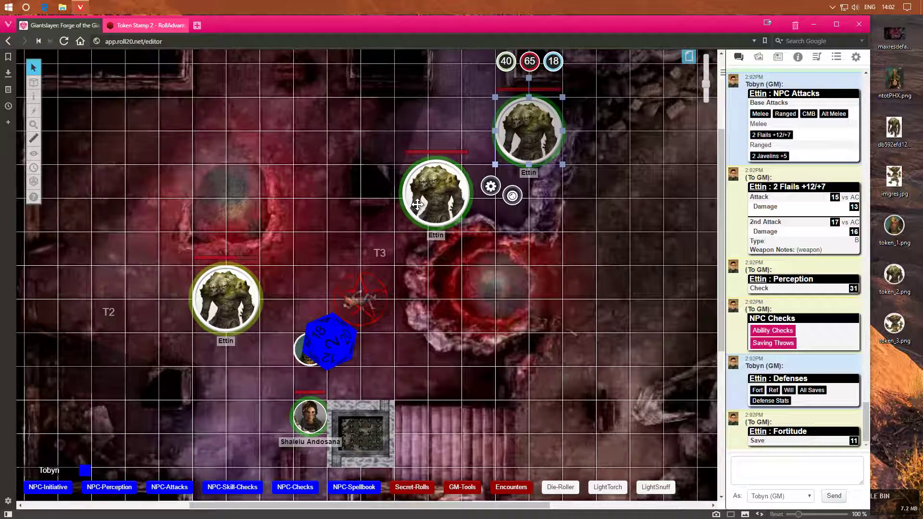
left_click(503, 240)
Step: Add the sleepy-face status marker to the original Ettin token
left_click(229, 294)
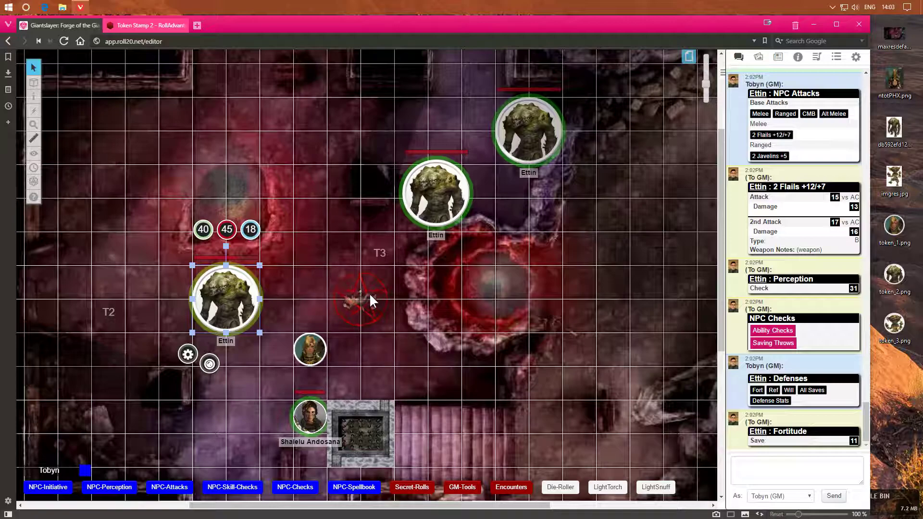
scroll(370, 294, "up", 2)
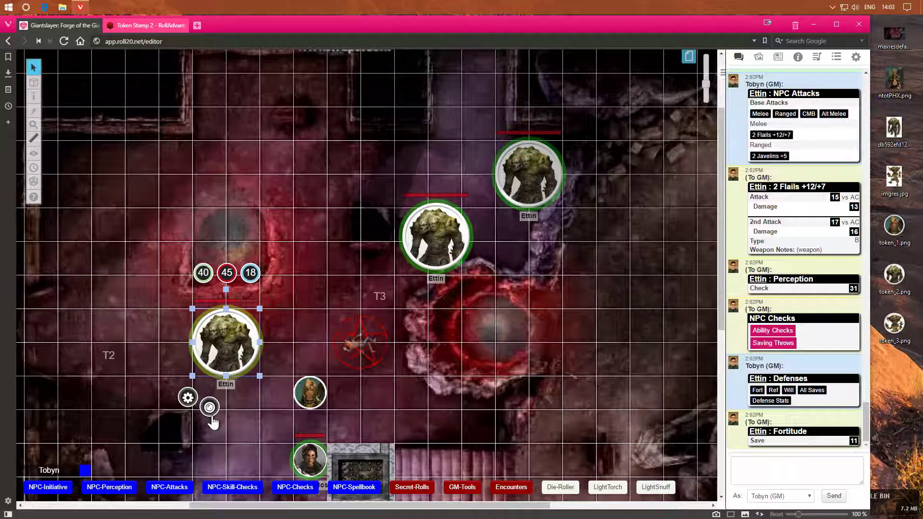
left_click(313, 312)
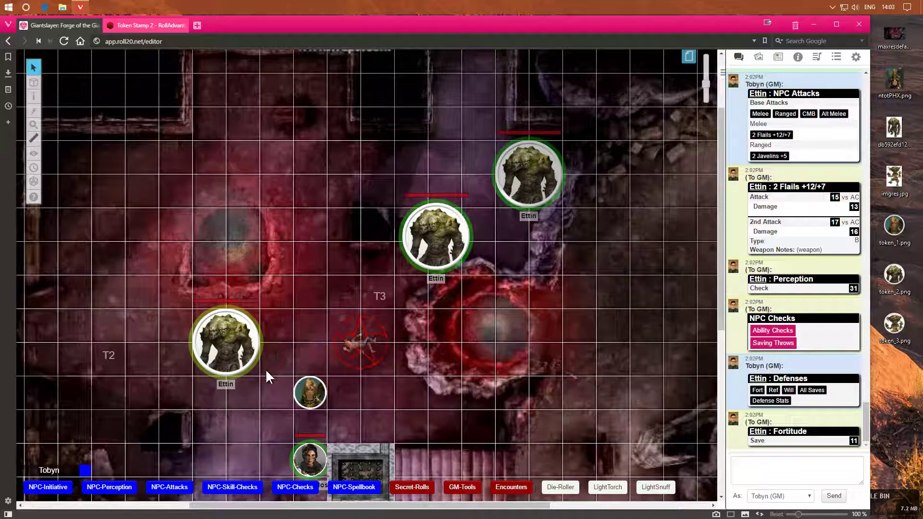
left_click(235, 359)
left_click(209, 407)
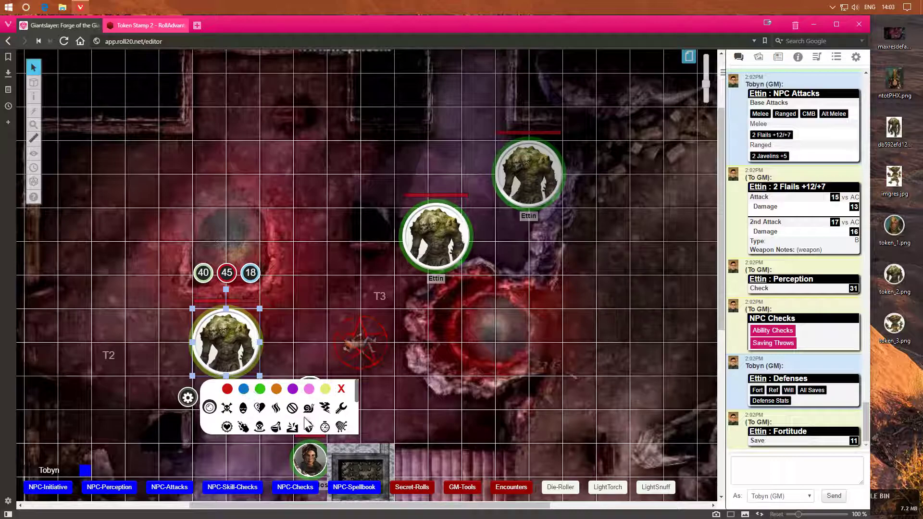
left_click(241, 408)
left_click(156, 420)
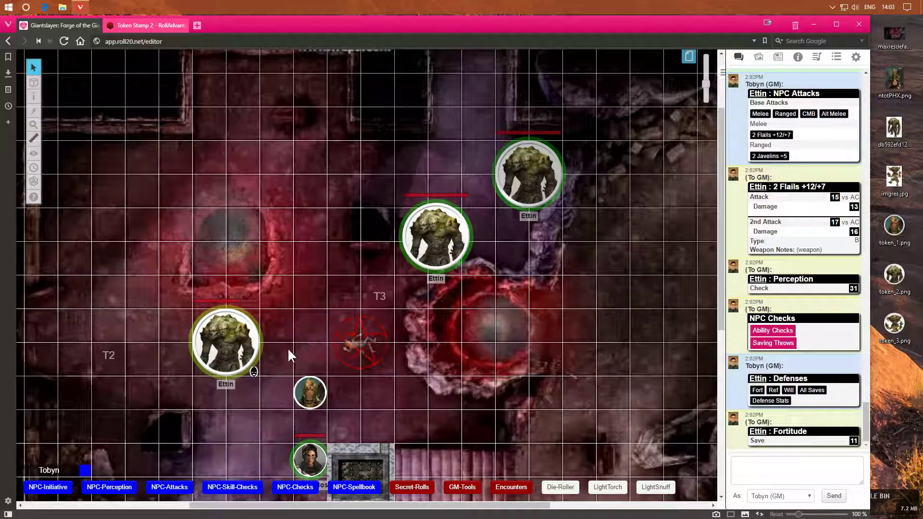
left_click(254, 372)
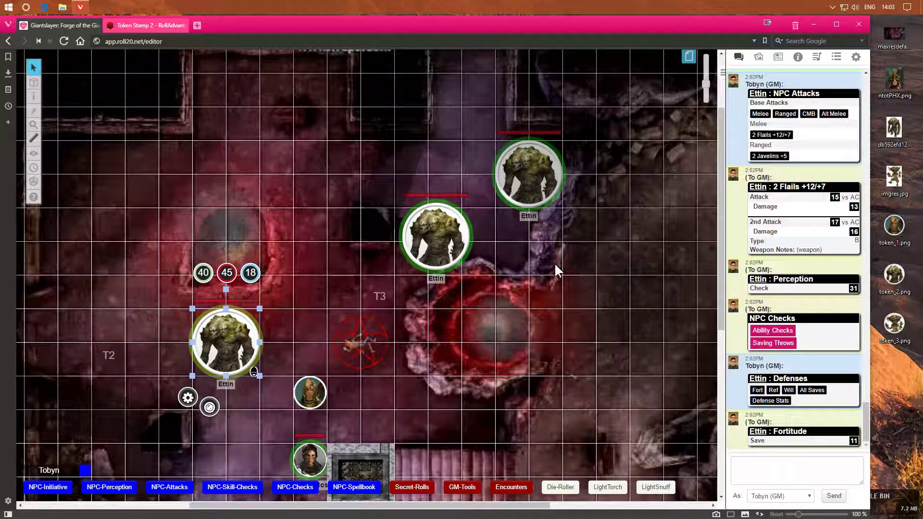
Step: Remove the sleepy-face status marker from the original Ettin token
left_click(210, 407)
left_click(243, 409)
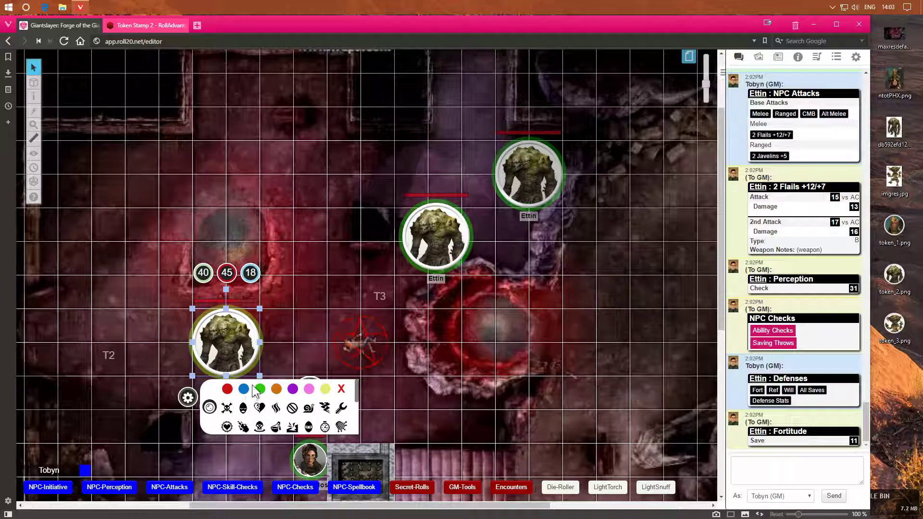
left_click(287, 340)
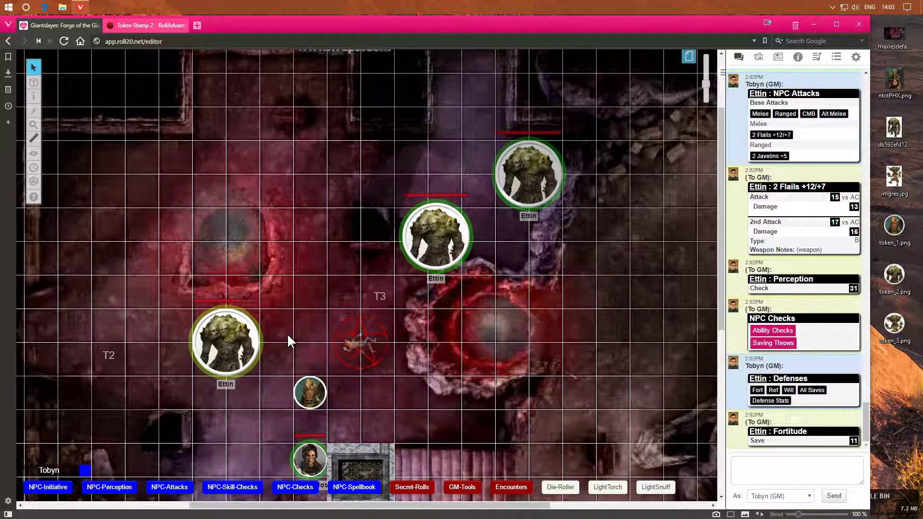
Step: Move the two Ettin copies beside the original, stacked one directly above the other on the grid
left_click_drag(550, 179, 346, 282)
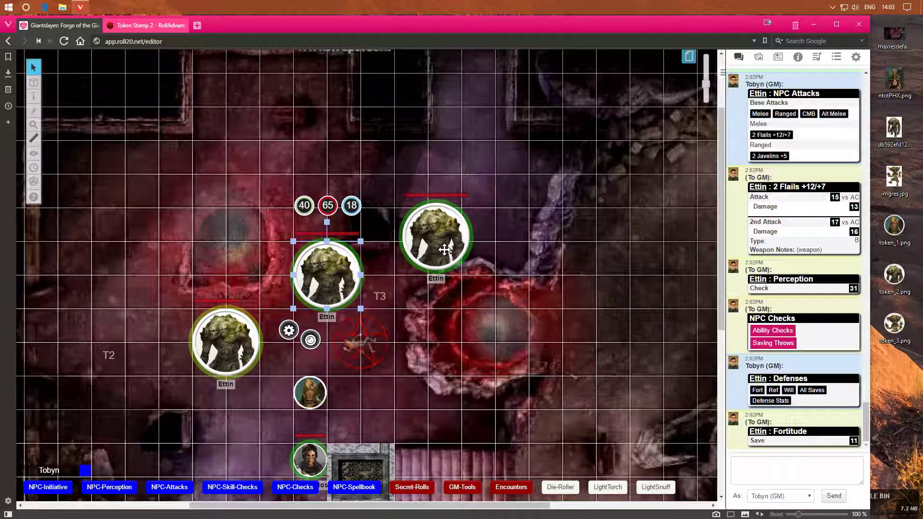
left_click_drag(444, 250, 333, 226)
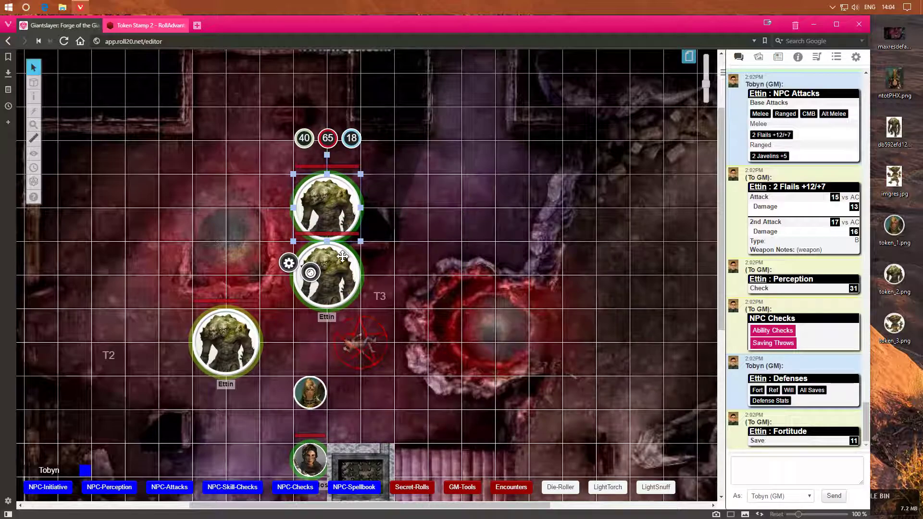
Step: Check the bar values of each of the three Ettin tokens in turn
left_click(308, 395)
left_click_drag(305, 397, 308, 395)
key("Tab")
key("Tab")
key("Tab")
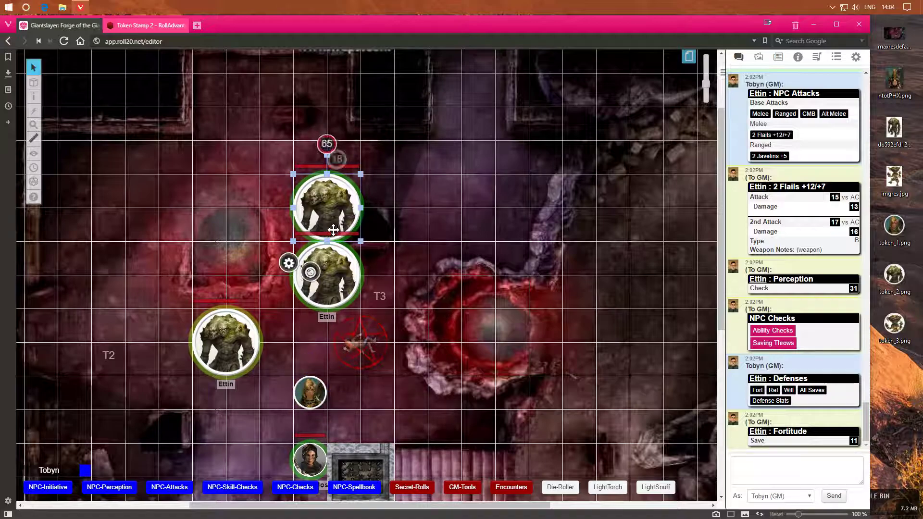
left_click(327, 206)
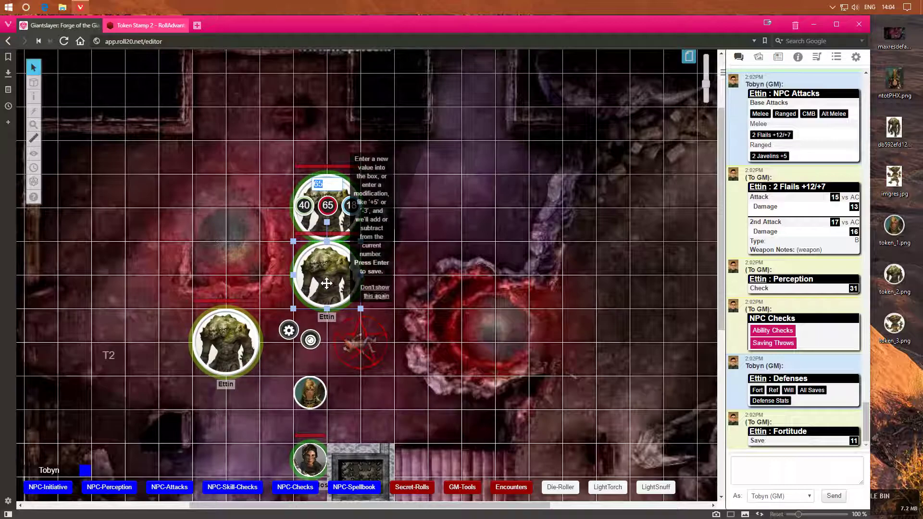
left_click(230, 327)
key("shift+Tab")
key("shift+Tab")
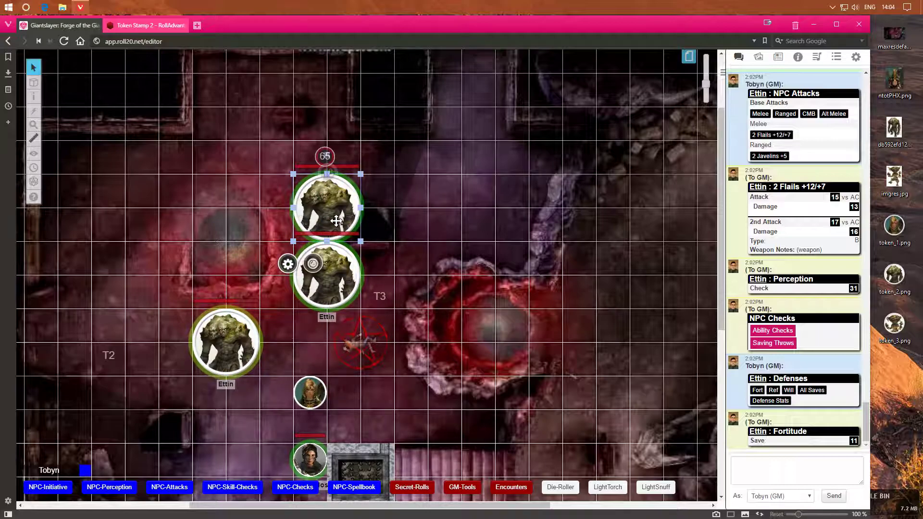
key("Tab")
left_click(215, 339)
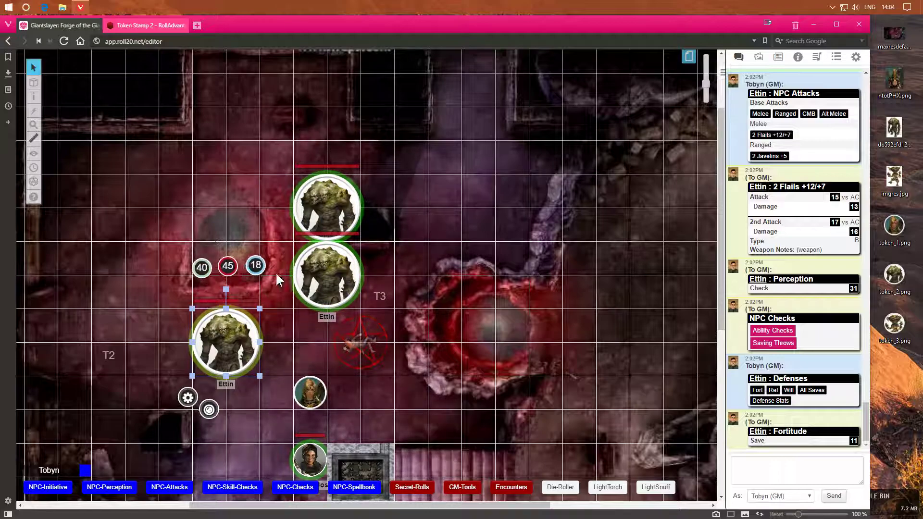
left_click(315, 211)
left_click(308, 293)
left_click(252, 327)
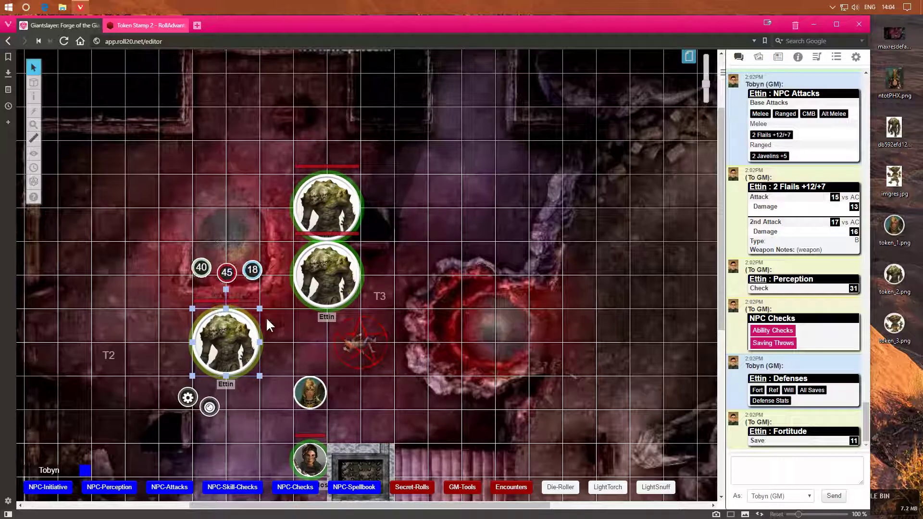
Step: Open the Shalelu Andosana token's advanced permission and light settings
scroll(289, 293, "down", 3)
scroll(292, 289, "up", 3)
scroll(298, 278, "down", 2)
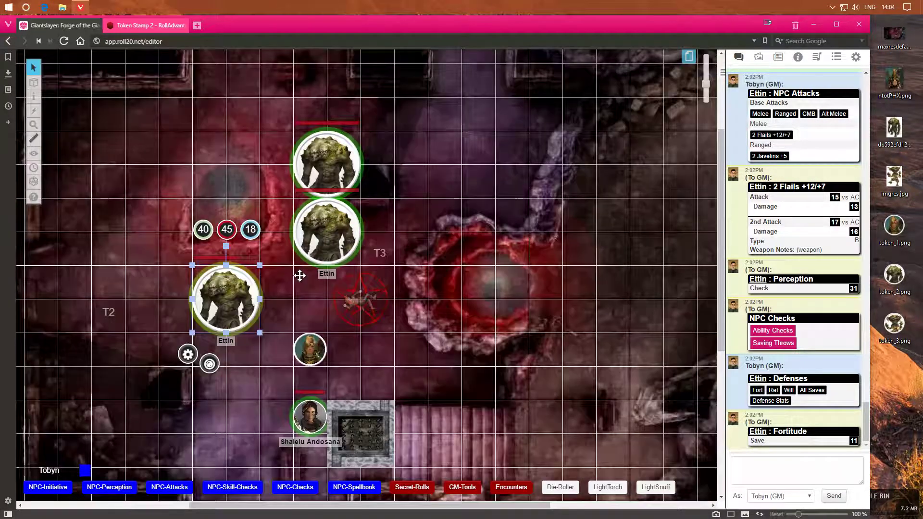
scroll(302, 245, "down", 2)
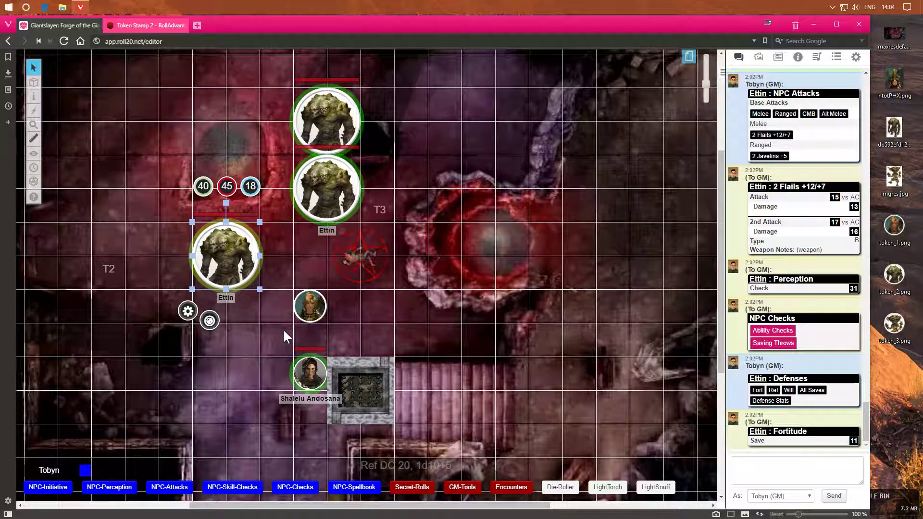
left_click(303, 372)
double_click(303, 373)
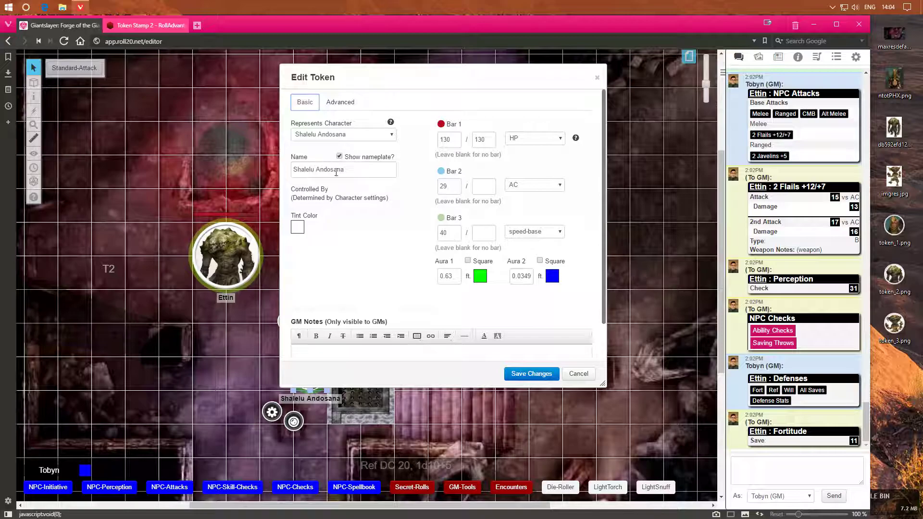
left_click(338, 102)
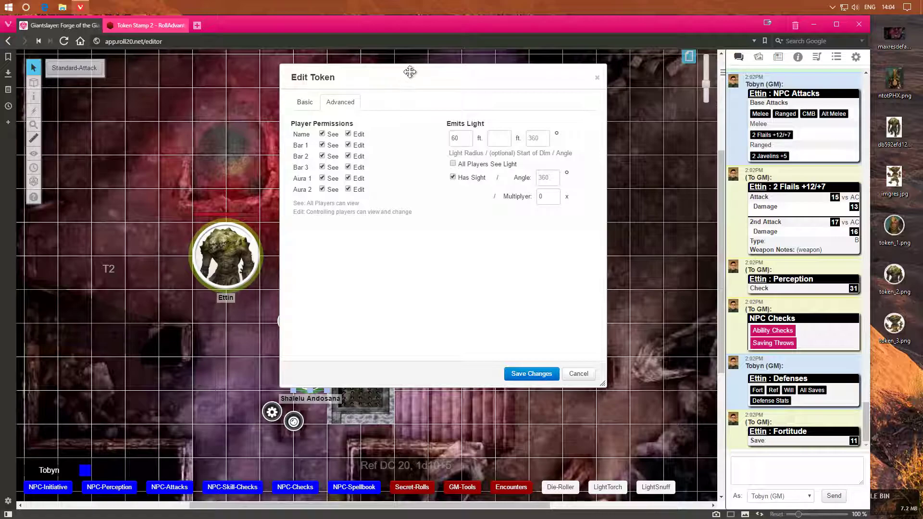
left_click_drag(476, 91, 548, 110)
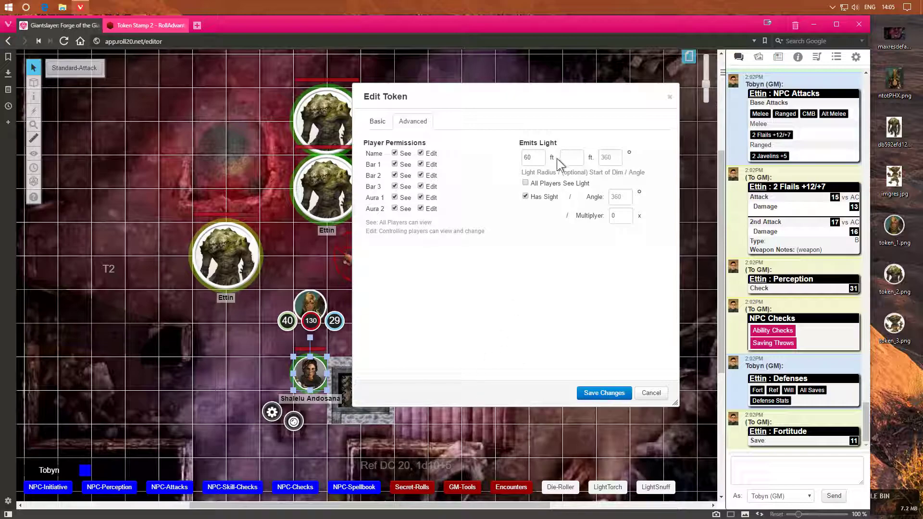
Step: Set the token's light radius to 15 ft with dim light starting at 3 ft, enable All Players See Light, and save
double_click(543, 161)
type("15")
left_click(572, 158)
left_click(526, 183)
left_click(619, 394)
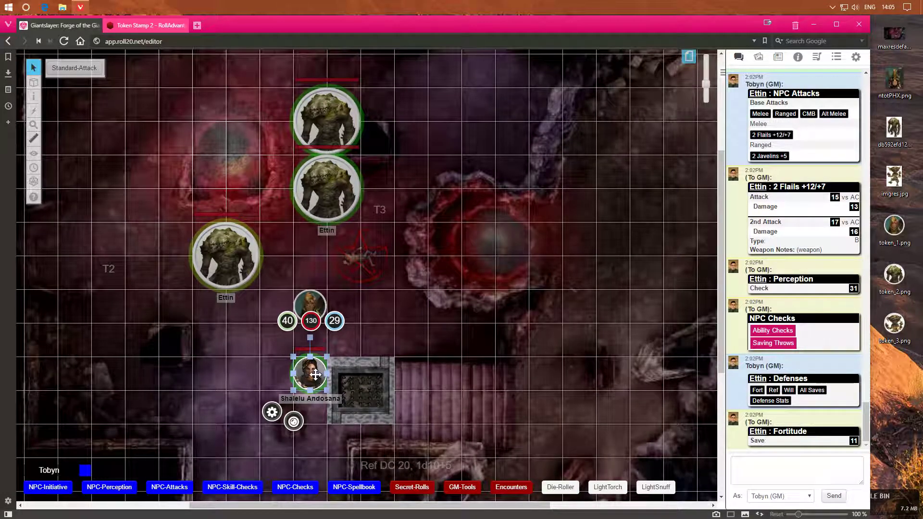
Step: Preview the Shalelu Andosana token's line of sight while moving it one square west and back
key("ctrl+l")
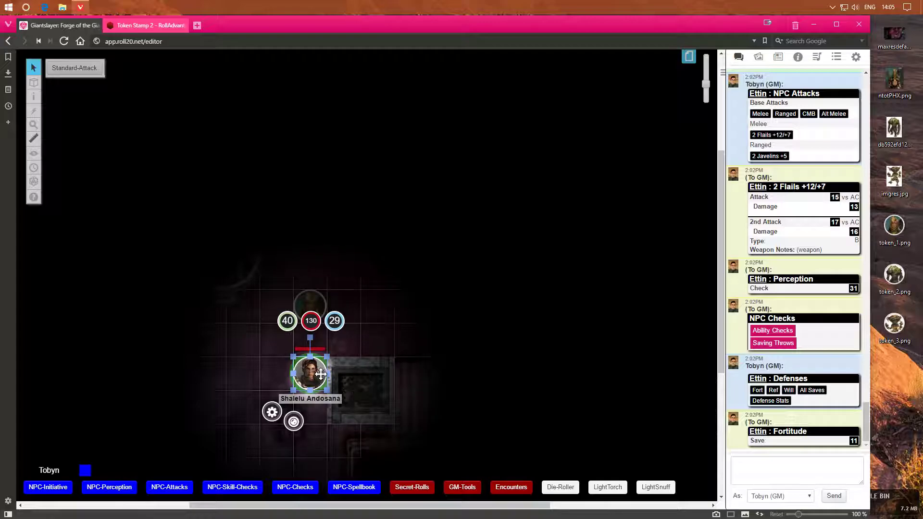
left_click_drag(310, 373, 273, 375)
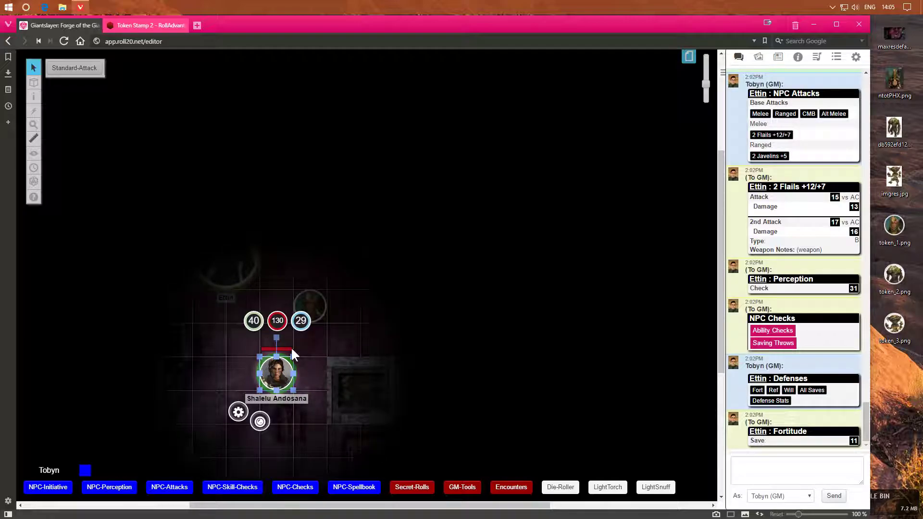
left_click_drag(274, 376, 309, 370)
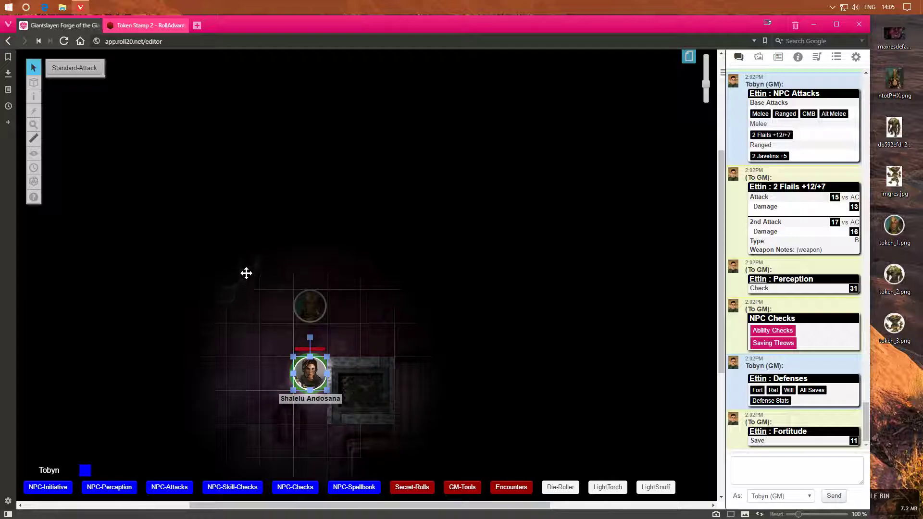
mouse_move(315, 373)
left_mouse_down()
mouse_move(287, 356)
mouse_move(278, 335)
mouse_move(285, 271)
mouse_move(324, 271)
mouse_move(295, 369)
mouse_move(310, 374)
left_mouse_up()
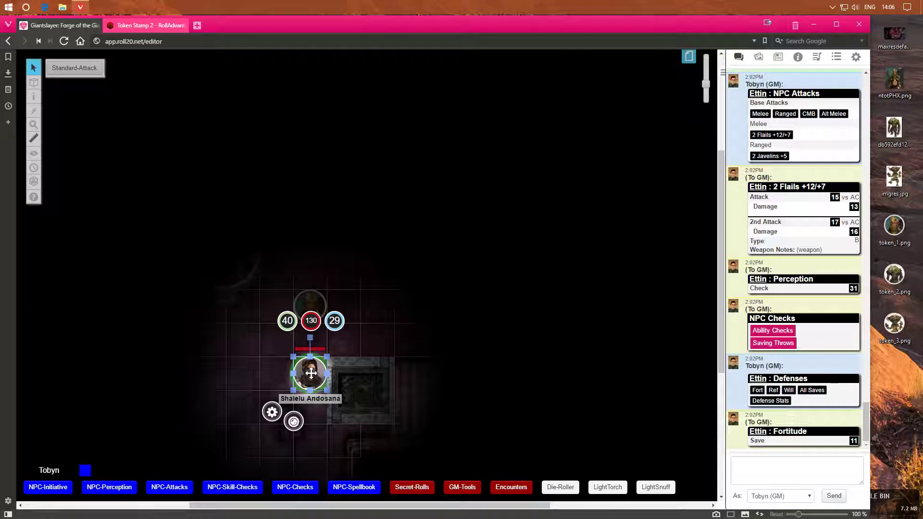
Step: Set the Shalelu Andosana token's sight multiplier to 2 and save the change
double_click(311, 373)
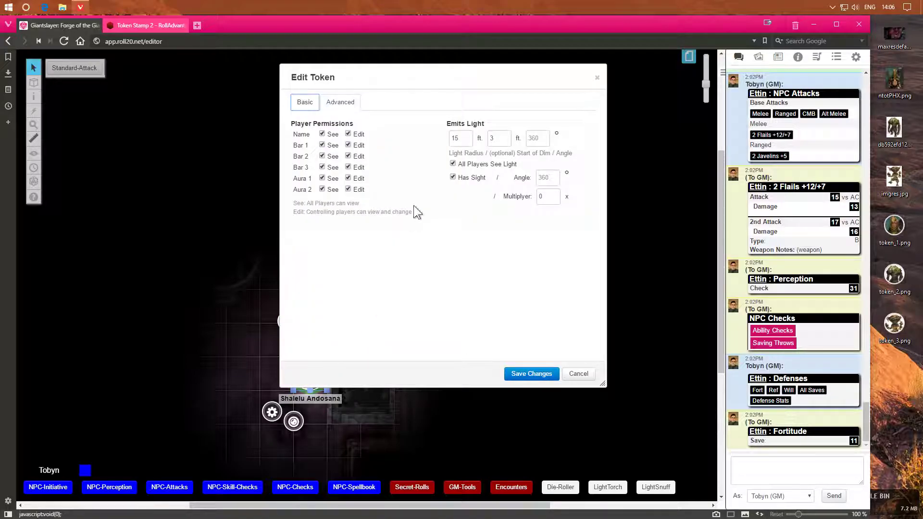
left_click(548, 196)
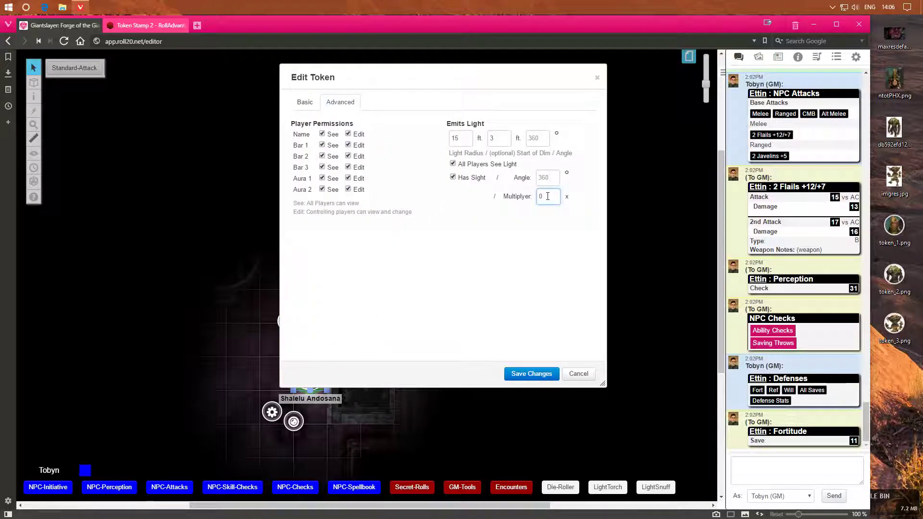
left_click_drag(435, 83, 494, 132)
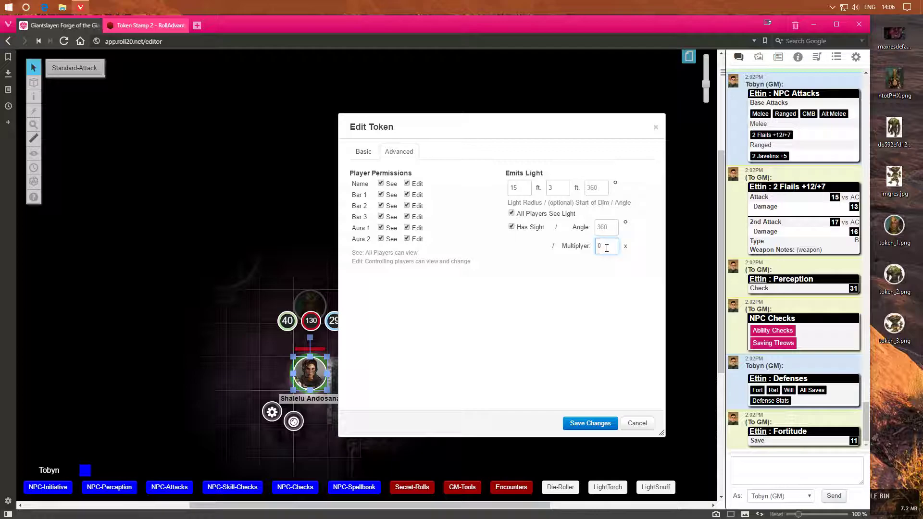
left_click_drag(606, 247, 590, 245)
type("2")
left_click(589, 424)
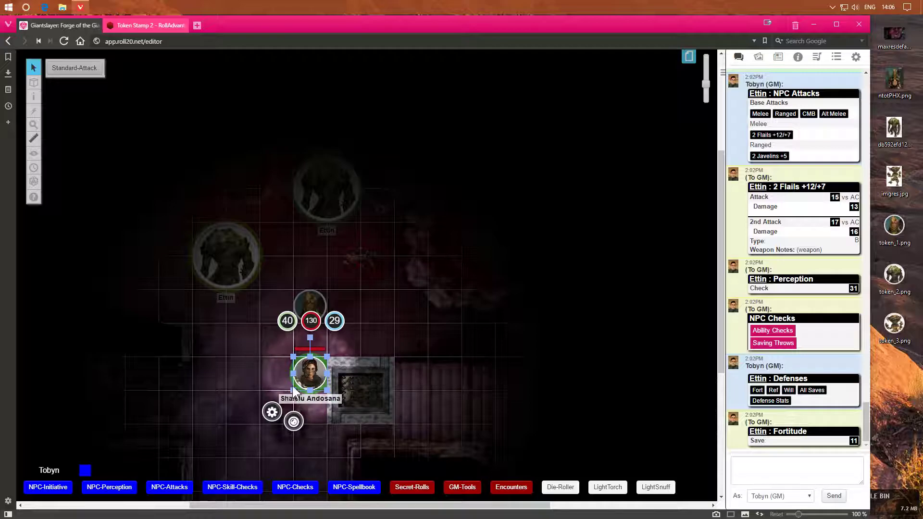
Step: Add the GM's own account to the In Player's Journals list of the Shalelu Andosana character, save, and close the character
left_click_drag(294, 391, 309, 379)
double_click(310, 382)
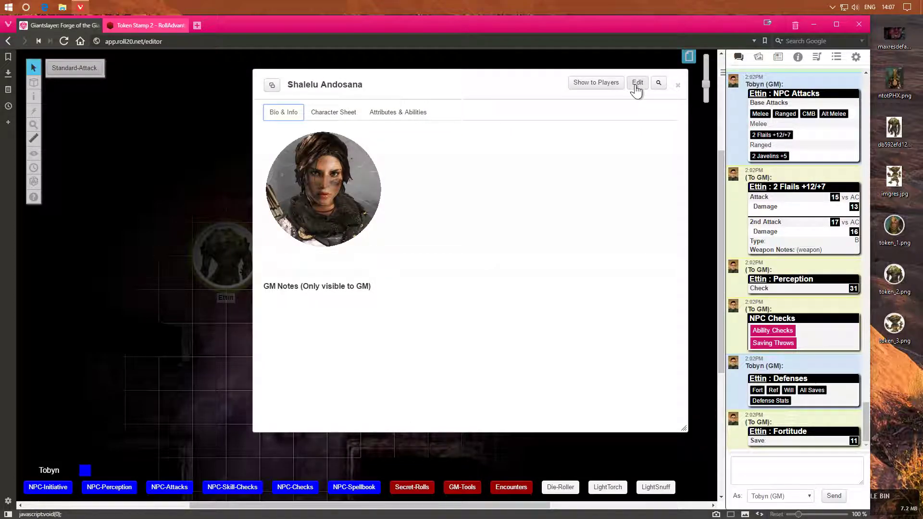
left_click(637, 83)
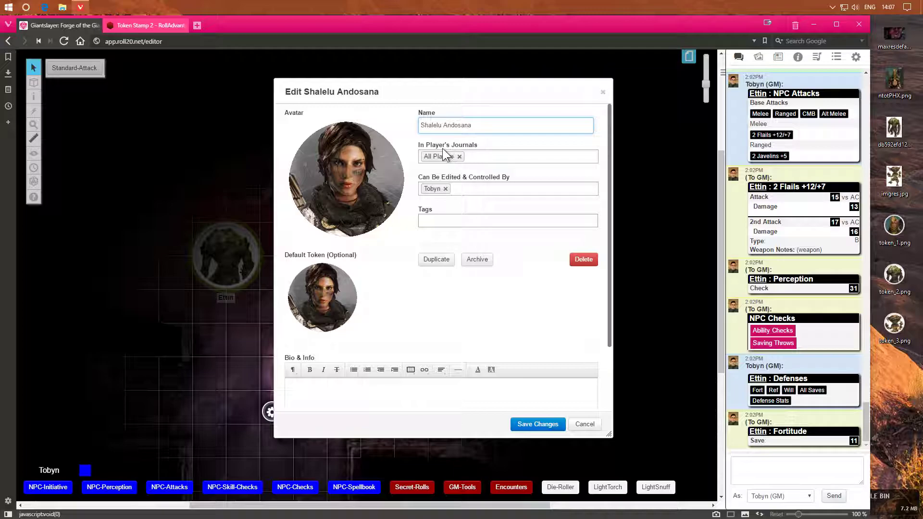
left_click(489, 162)
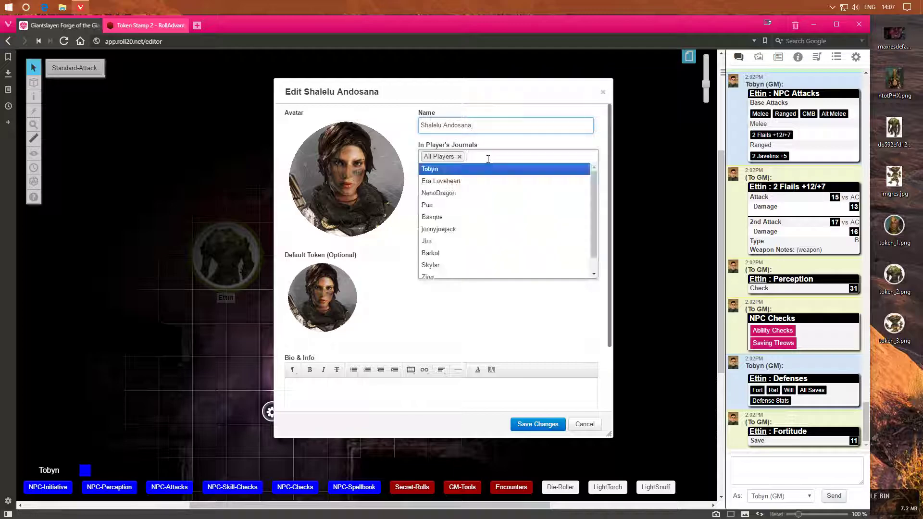
left_click(462, 181)
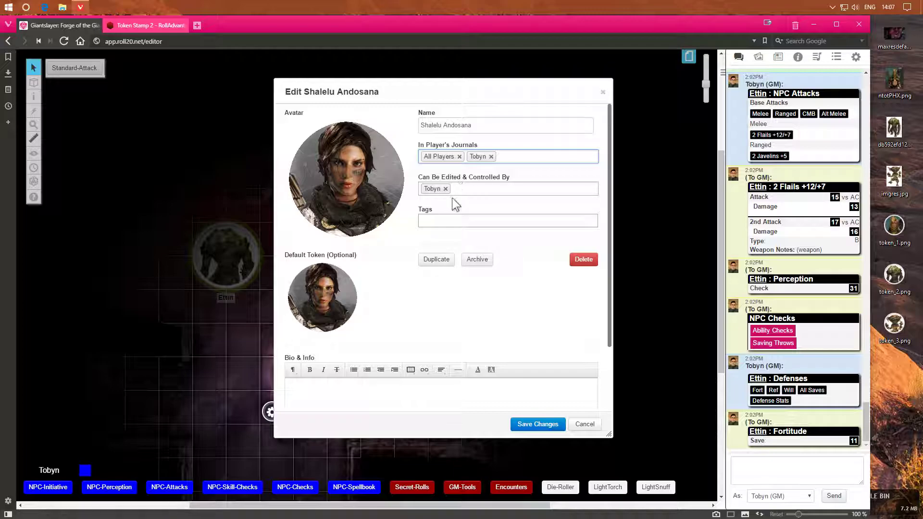
left_click(539, 426)
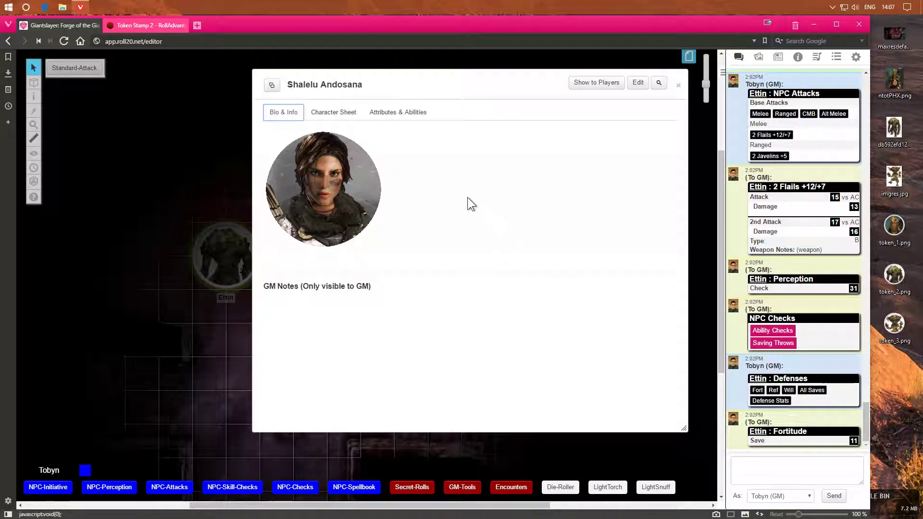
left_click(678, 85)
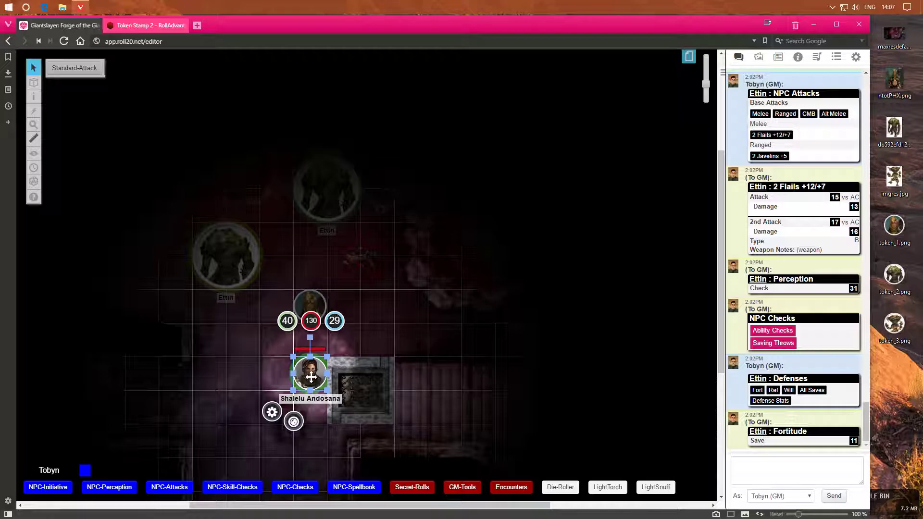
left_click(412, 336)
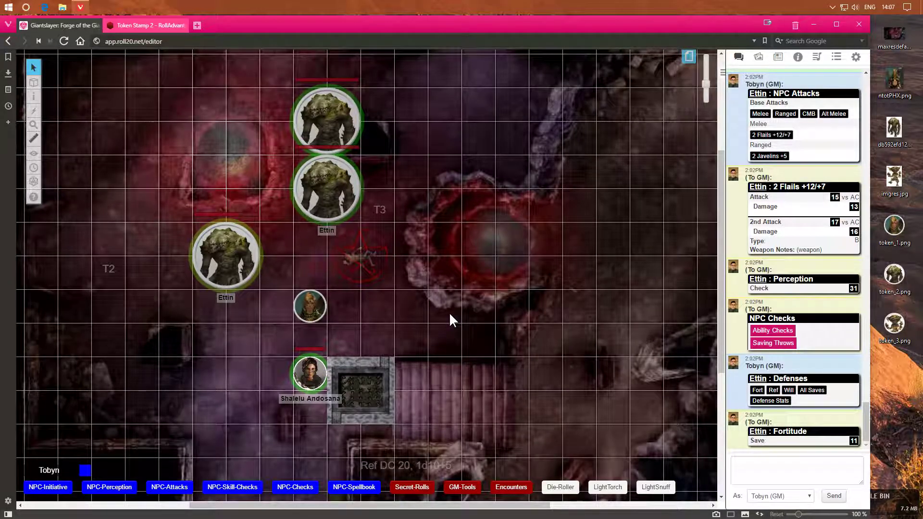
left_click_drag(450, 313, 453, 280)
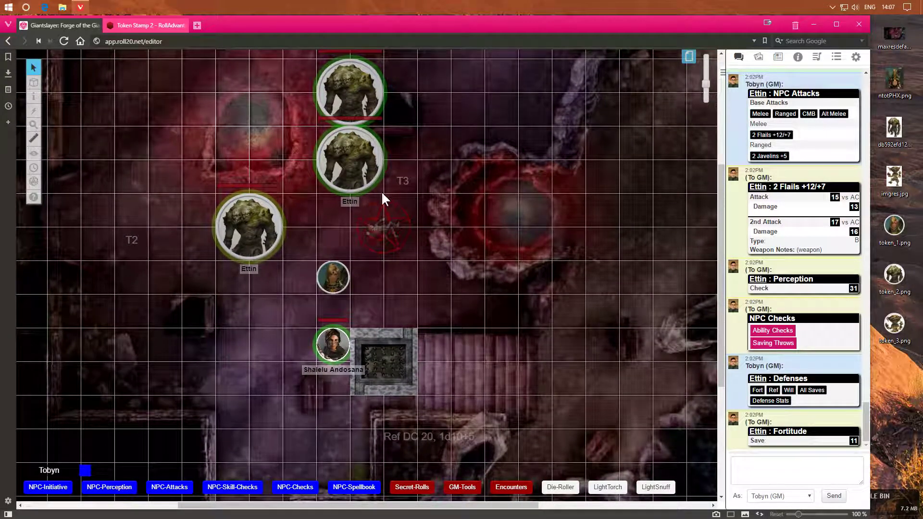
left_click_drag(414, 300, 439, 304)
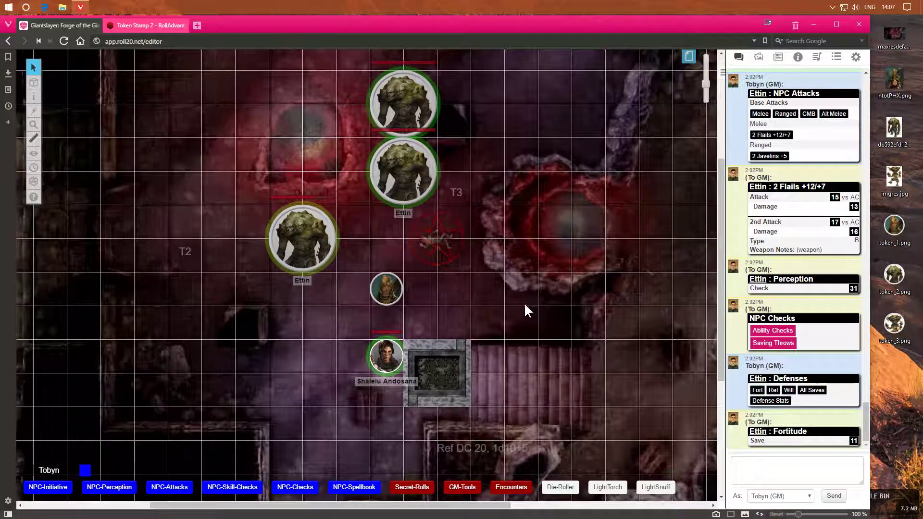
scroll(522, 295, "down", 2)
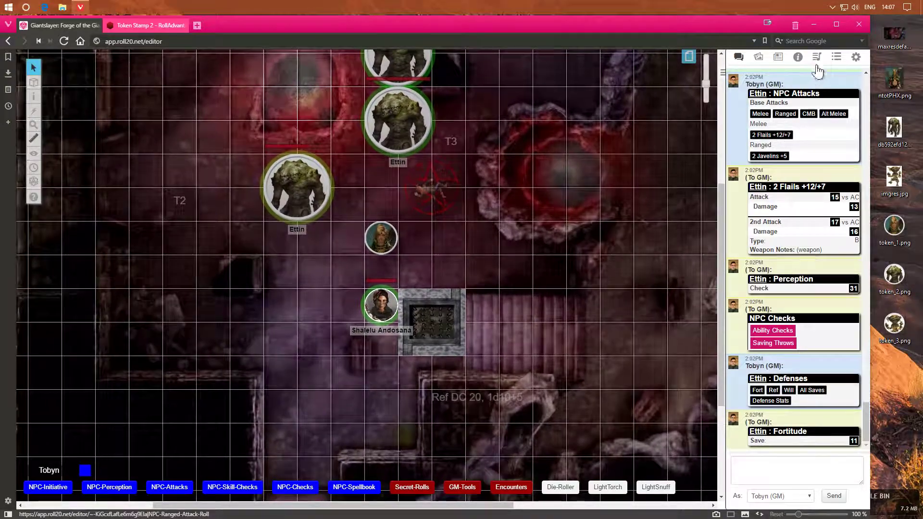